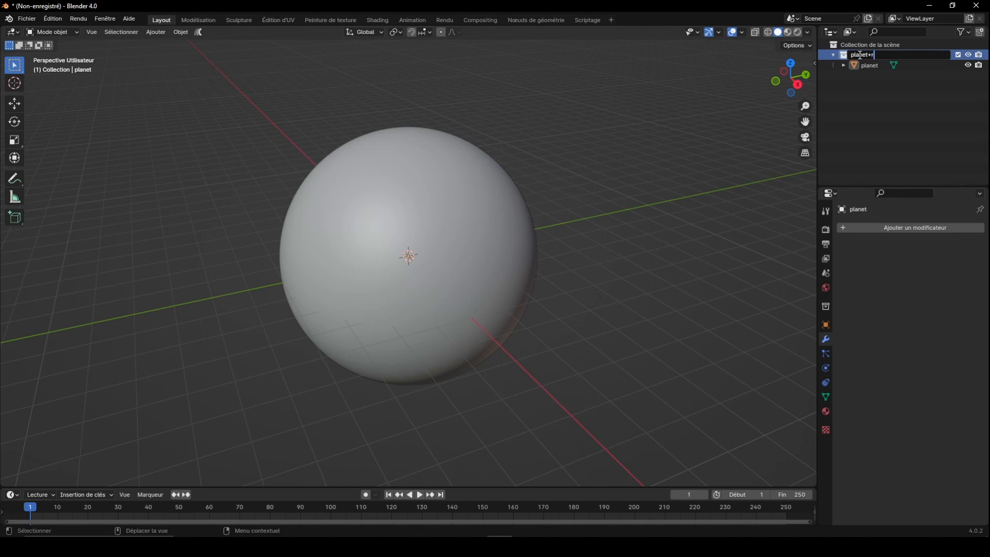
Rename the scene's collection as planet+ring.
key(Return)
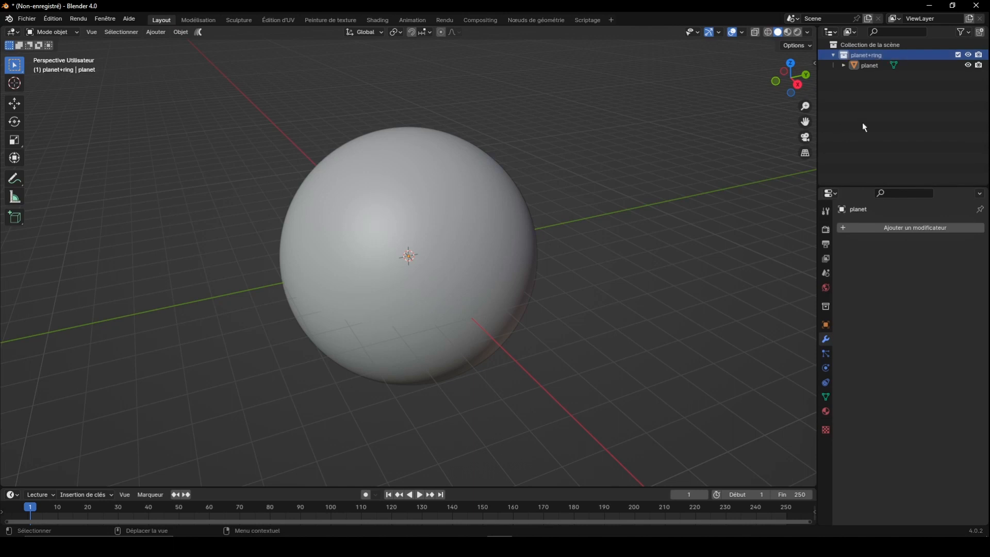
Duplicate the planet sphere around the same centre, with the copy slightly larger than the original.
click(373, 250)
click(768, 32)
click(797, 84)
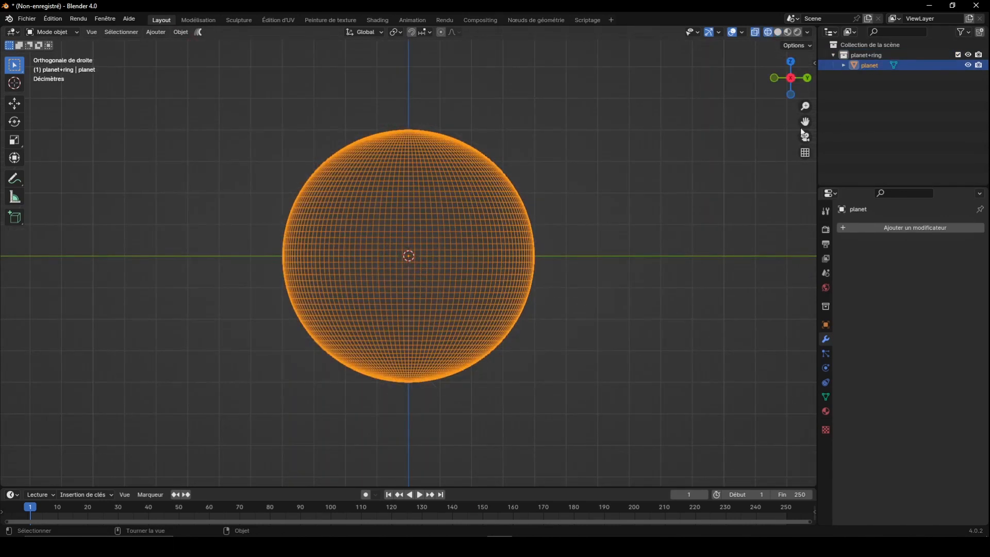
drag(805, 123, 805, 194)
scroll(735, 92, up, 8)
drag(805, 121, 707, 125)
scroll(640, 139, up, 3)
key(shift+d)
key(Escape)
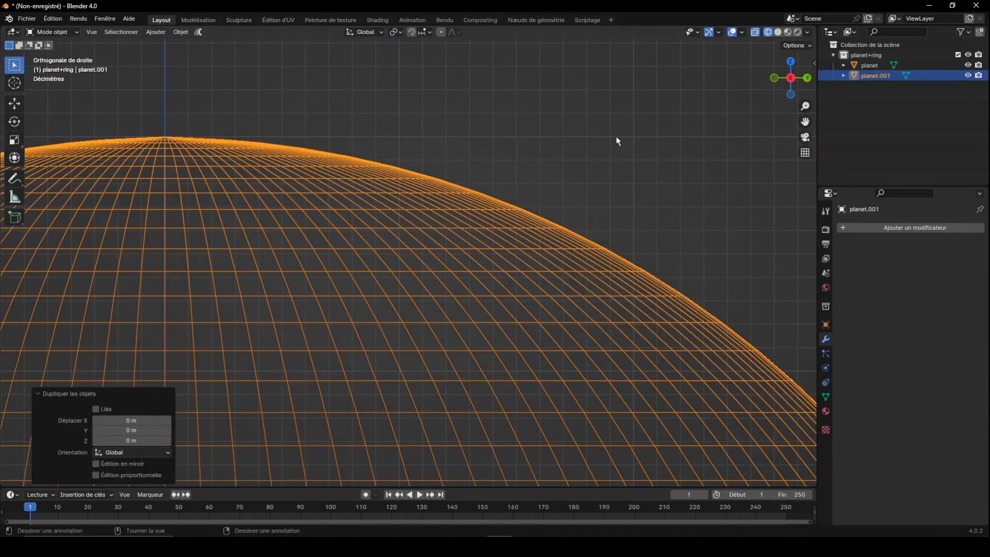
Rename the duplicated sphere as Atmosphere.
double_click(862, 76)
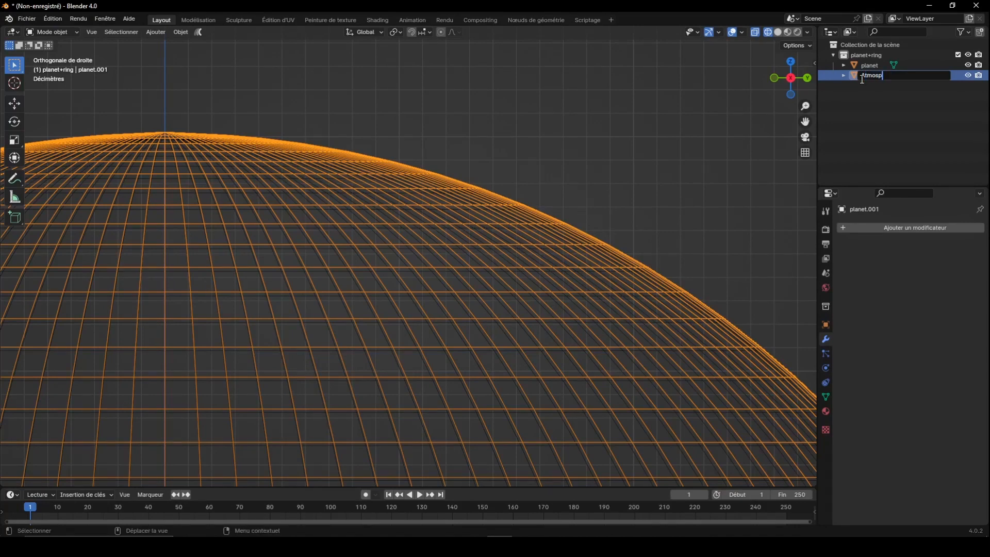
text(Atmosphere)
key(Return)
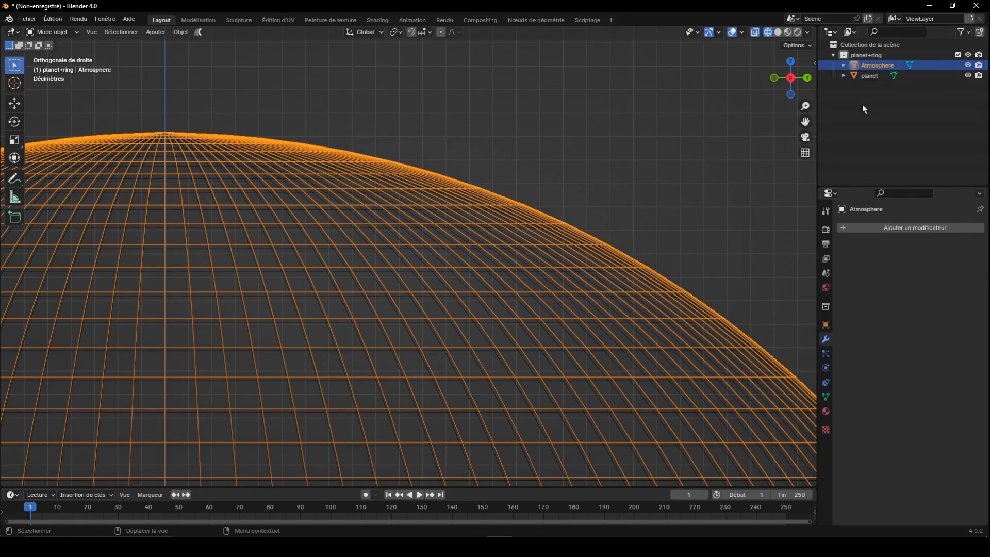
Return to solid shading in the top view and hide both the planet and Atmosphere spheres.
scroll(580, 215, down, 10)
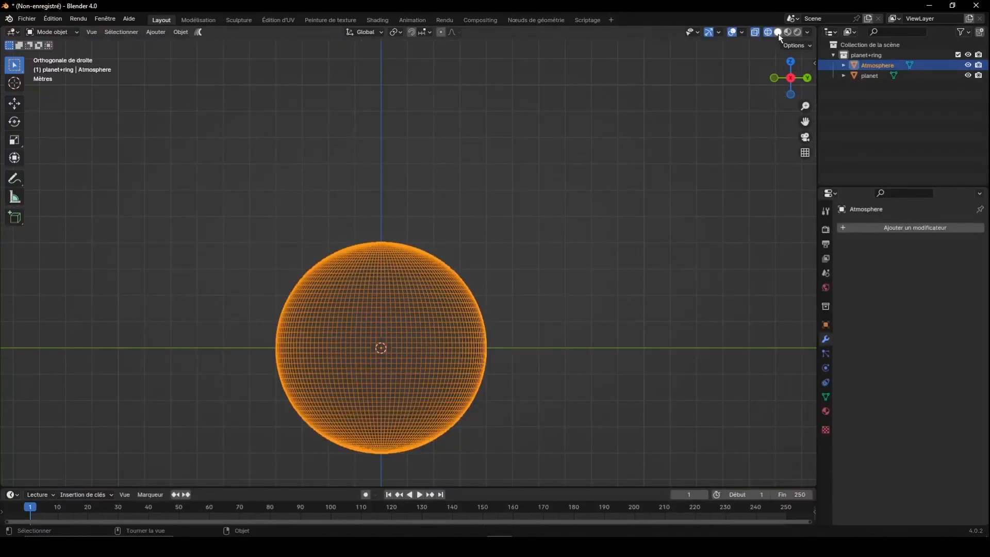
click(779, 34)
click(790, 63)
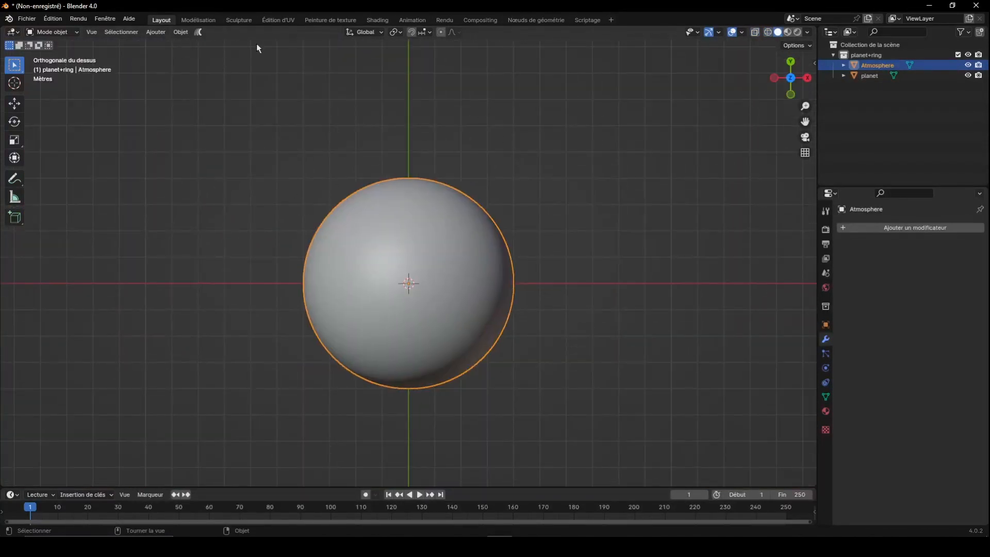
key(a)
key(h)
Add a mesh circle with 92 vertices at the origin.
click(155, 32)
mouse_move(170, 44)
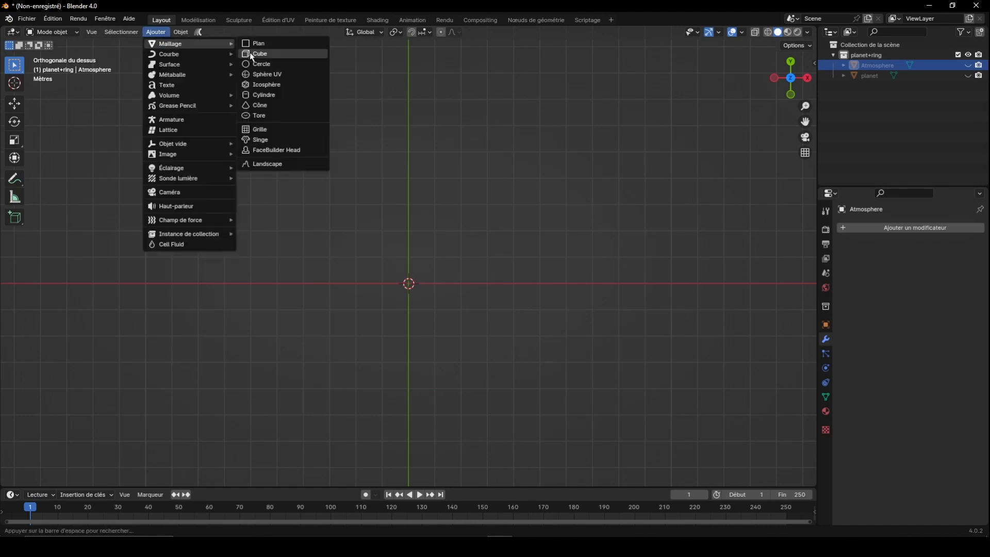
click(263, 64)
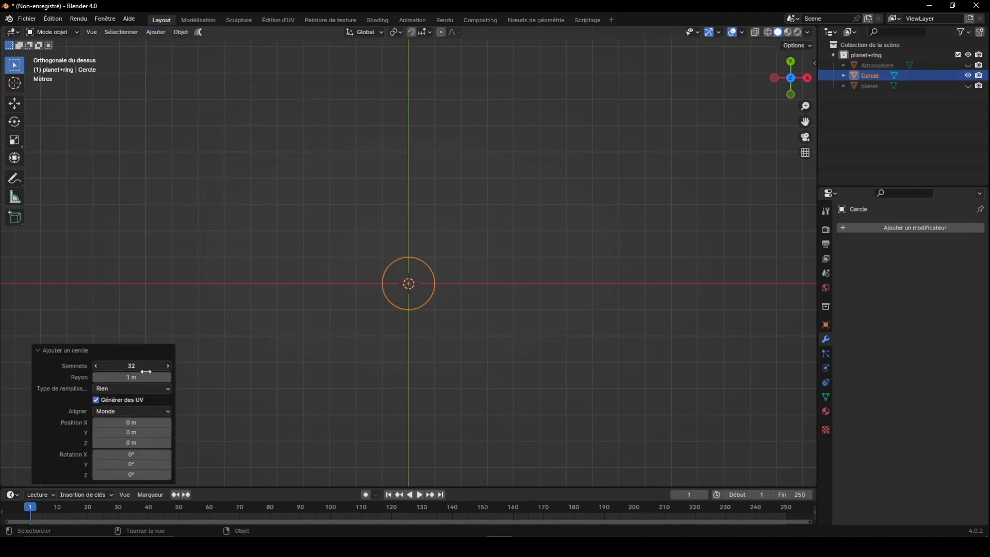
drag(146, 372, 186, 371)
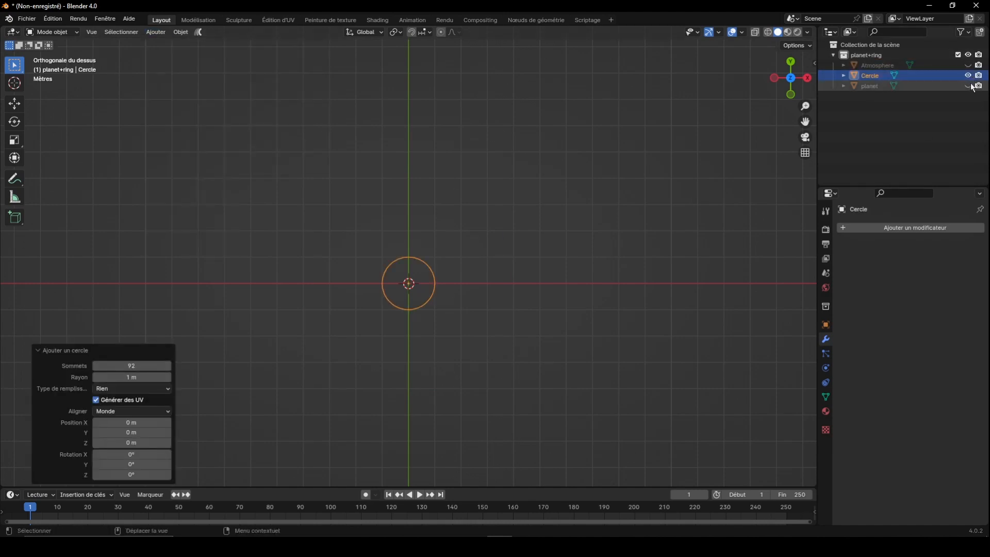
Unhide the planet and scale the circle by about 4.13 so it sits just outside the sphere.
click(970, 86)
key(s)
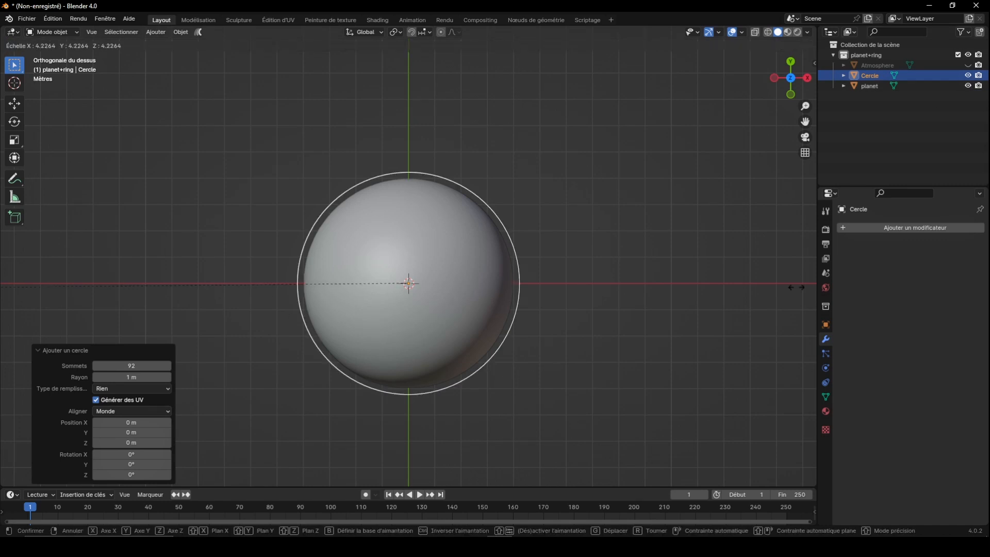
key(Return)
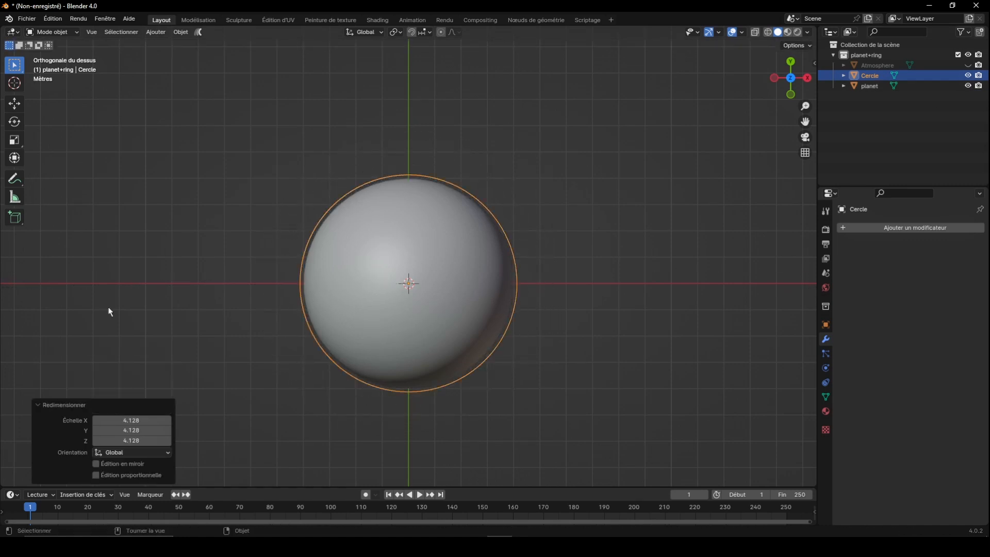
Extrude the circle's edge outward to about twice its radius as a flat band and rename the object ring.
key(Tab)
key(g)
right_click(293, 219)
key(s)
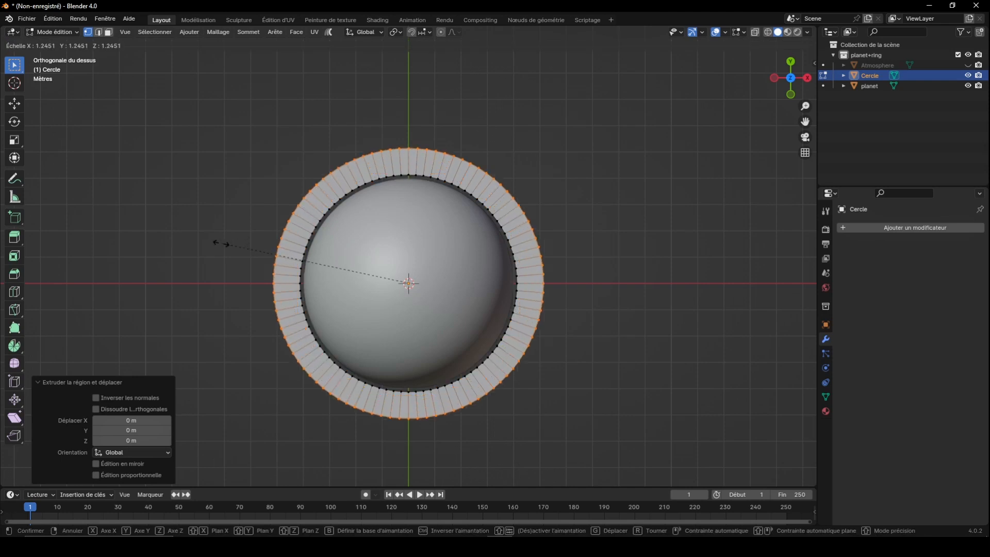
click(110, 224)
key(Tab)
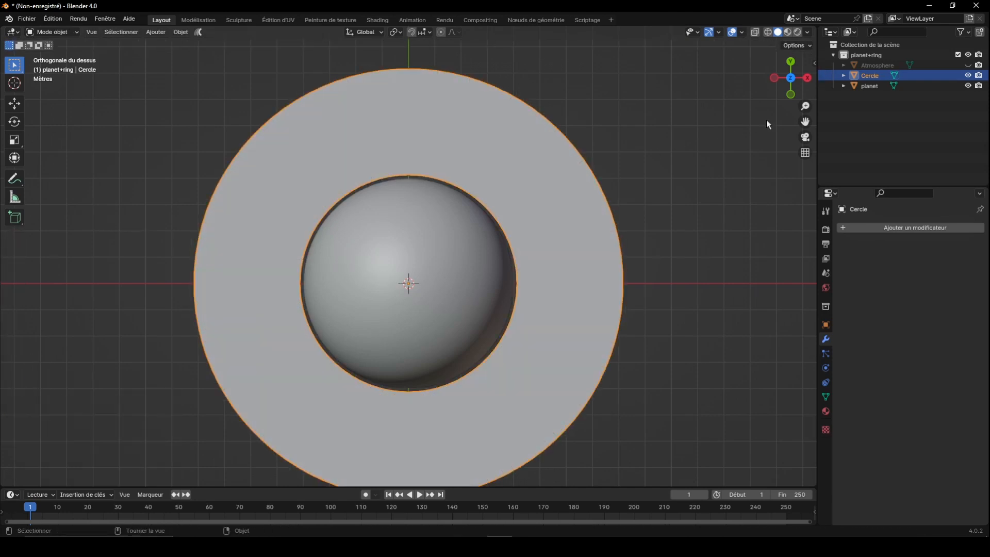
double_click(870, 75)
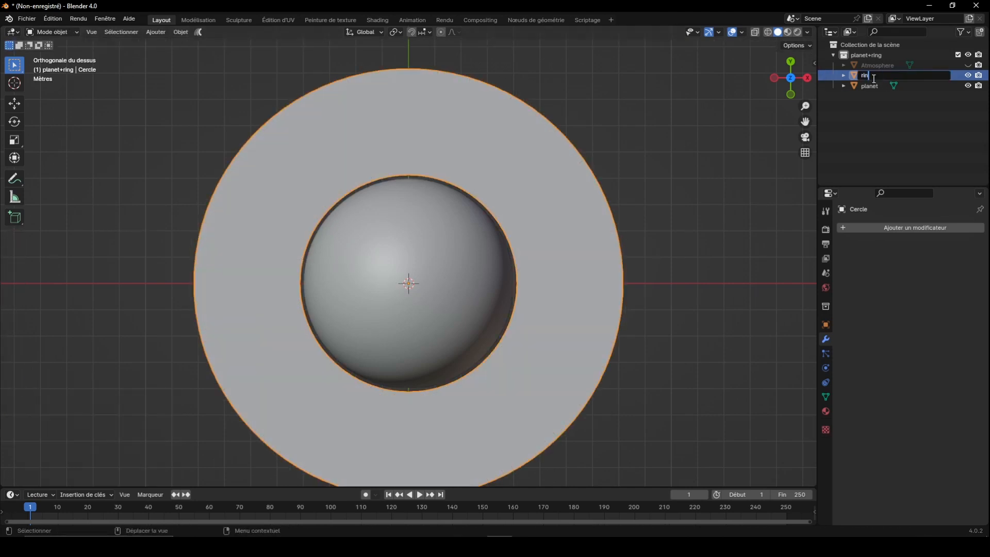
key(Return)
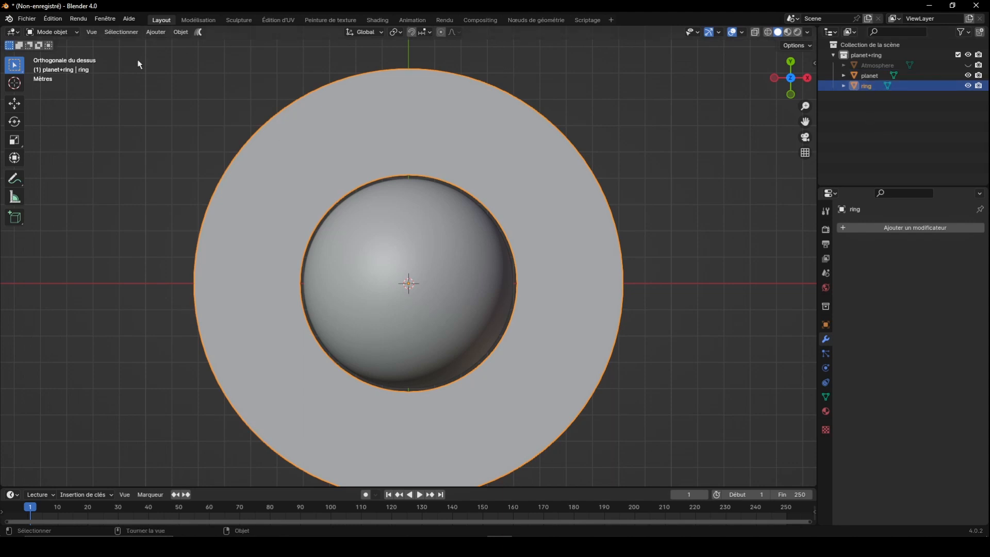
Add a sun light at the origin and rotate it -90° about the X axis.
click(155, 31)
mouse_move(220, 168)
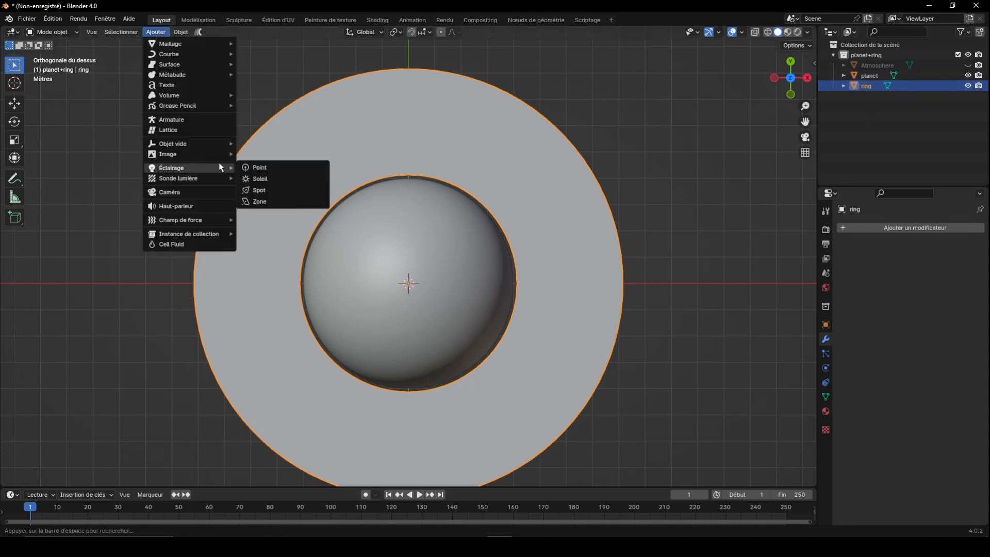
click(270, 179)
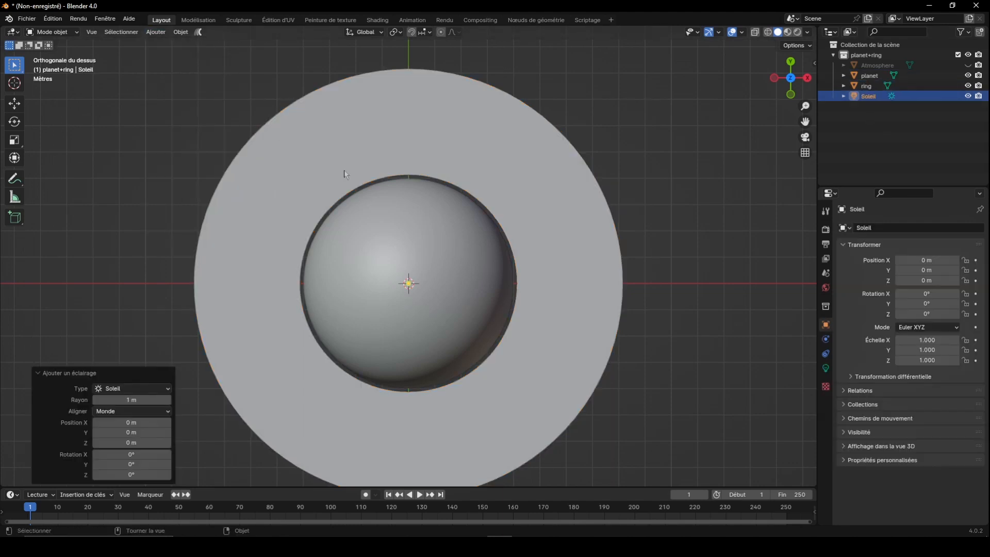
click(808, 78)
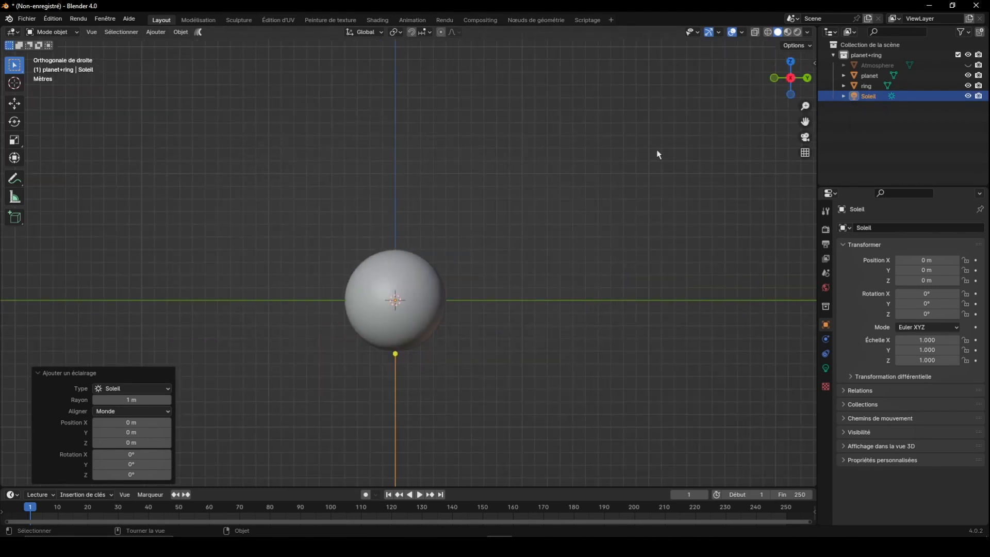
middle_drag(653, 153, 661, 192)
text(r)
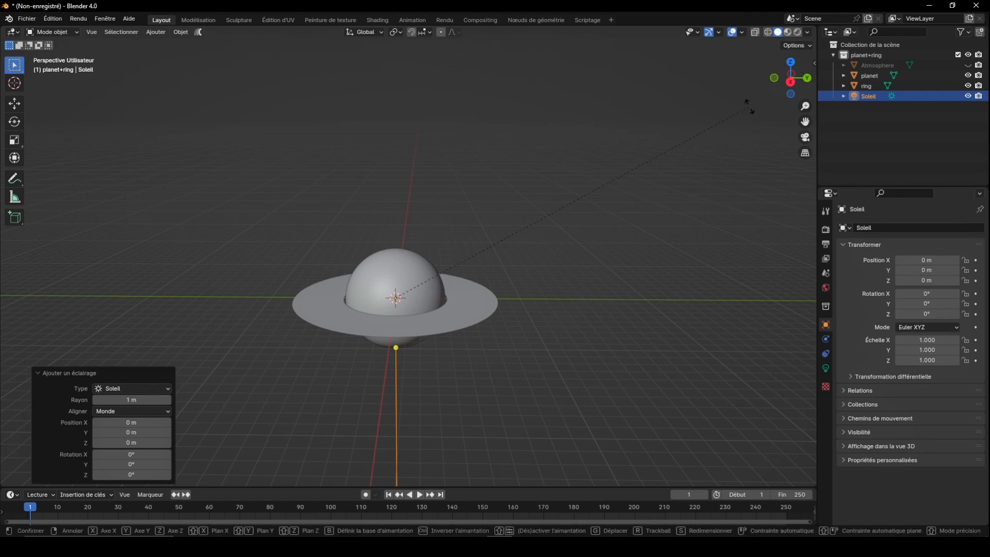
text(x90-)
key(Return)
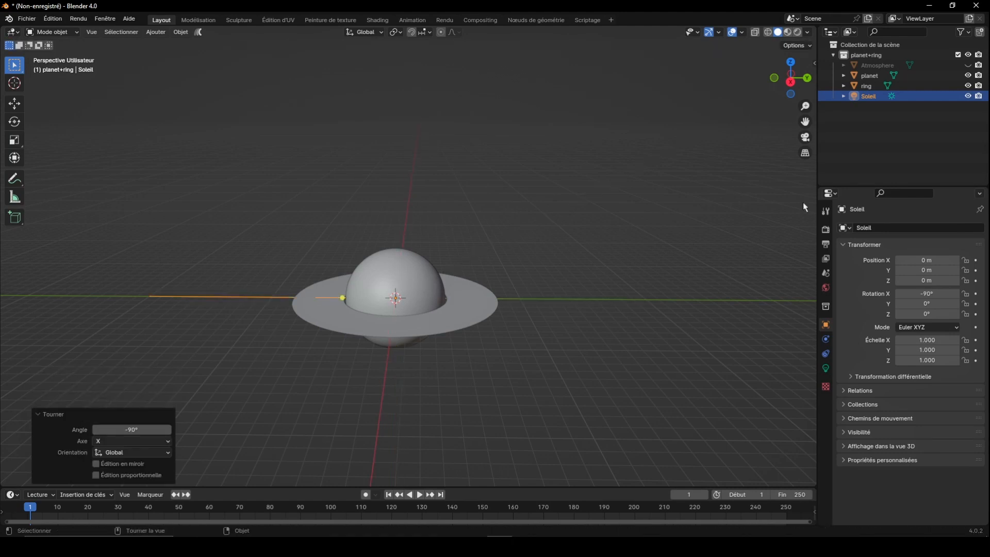
Duplicate the sun light in place and mirror the copy along the global Y axis.
key(shift+d)
right_click(432, 243)
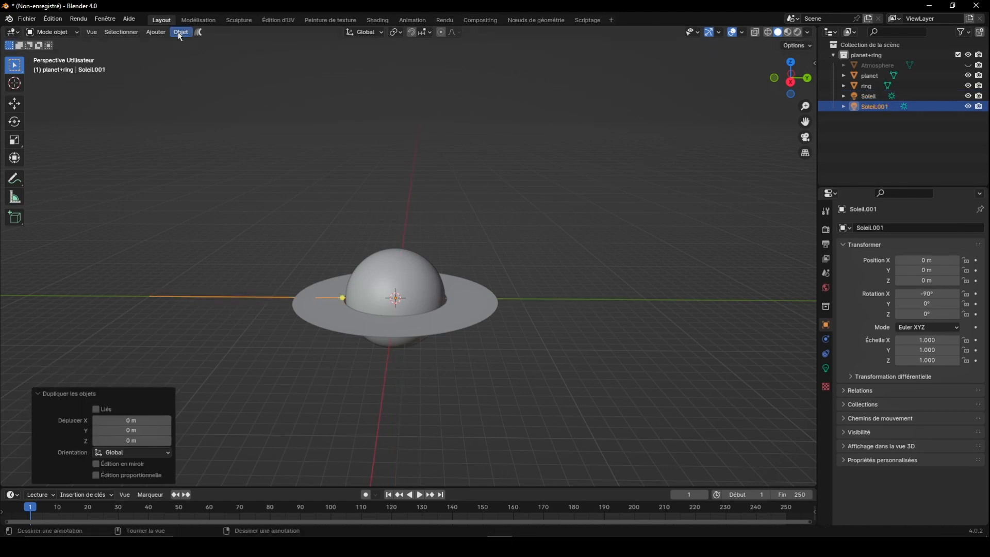
click(181, 32)
mouse_move(188, 66)
click(330, 89)
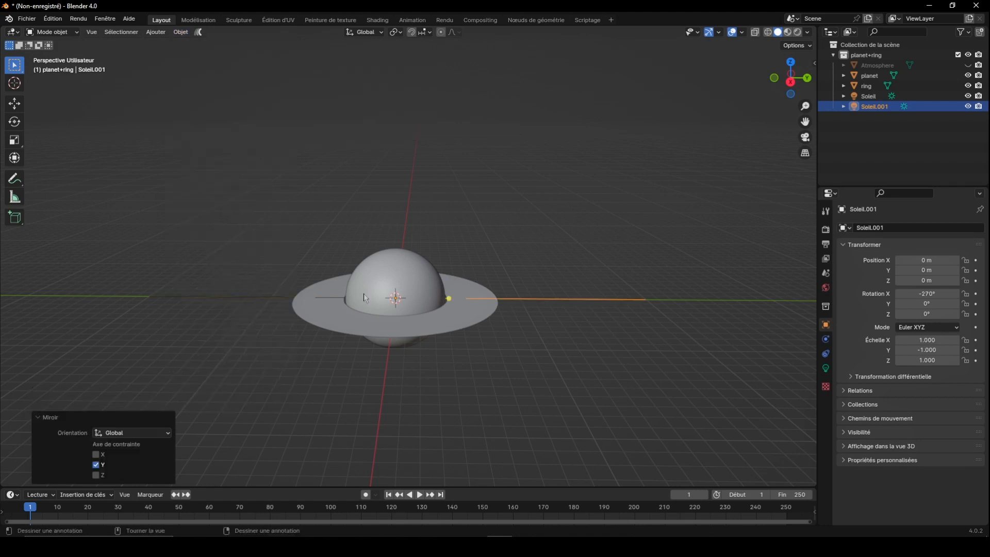
Switch the viewport to rendered shading and set the world background colour to black.
click(826, 368)
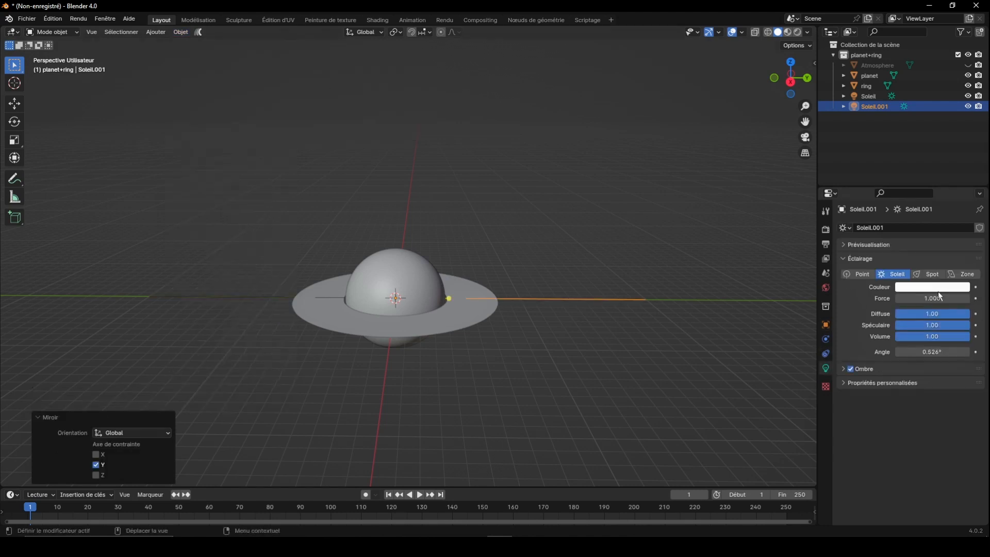
click(798, 32)
click(826, 287)
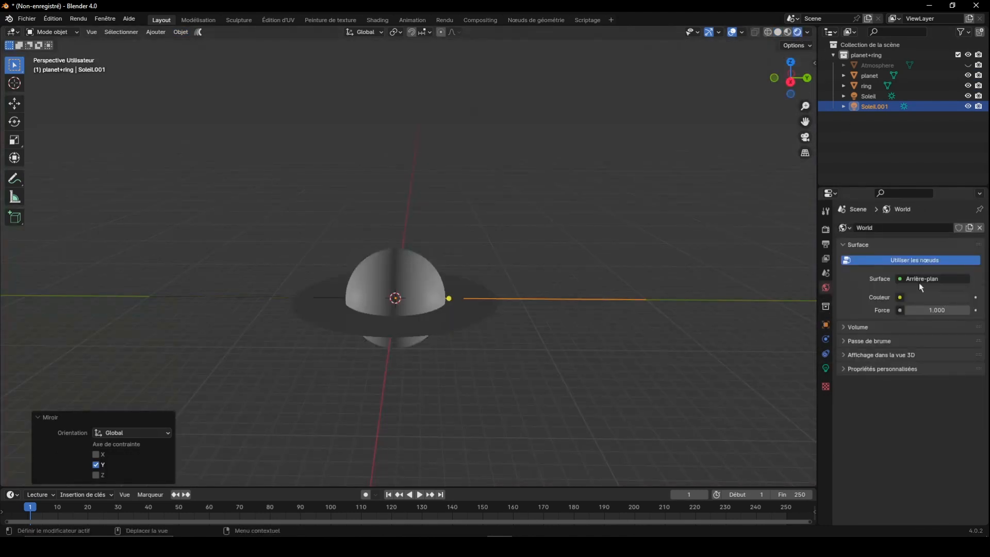
click(936, 297)
click(962, 225)
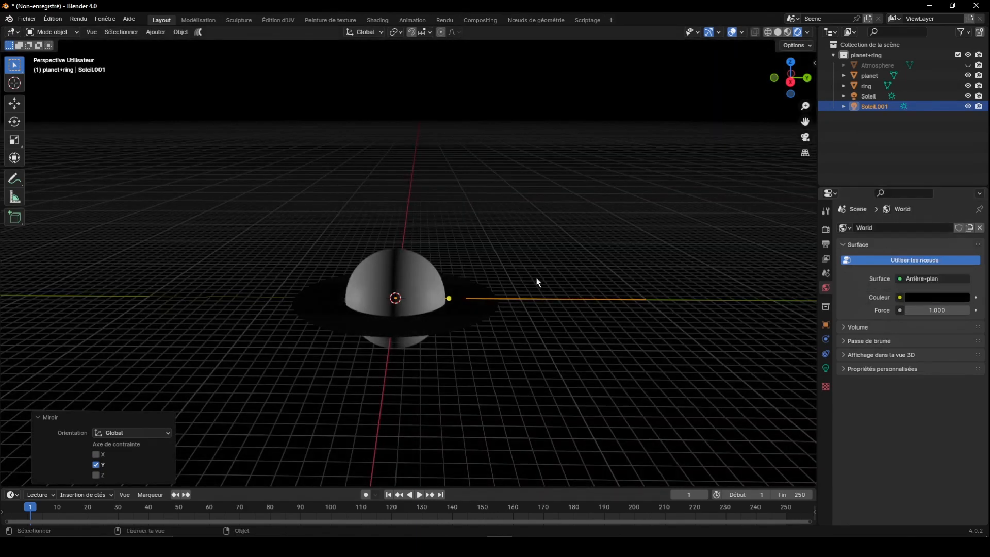
Dim the mirrored sun light and set the original sun's strength to 10.
scroll(537, 282, up, 3)
click(826, 368)
drag(929, 298, 980, 298)
click(876, 96)
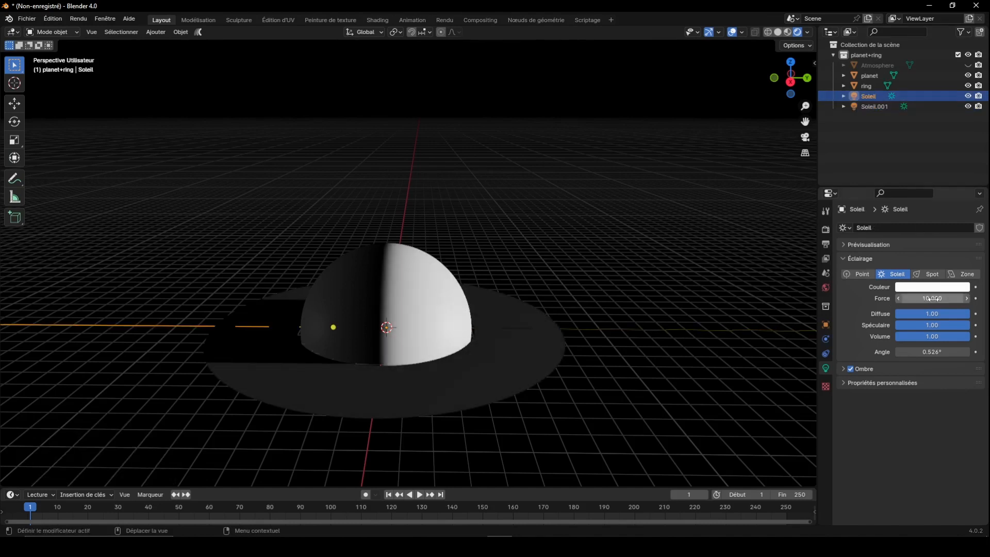
Add a camera to the planet+ring collection.
mouse_move(795, 85)
mouse_down()
mouse_move(811, 41)
mouse_move(789, 89)
mouse_up()
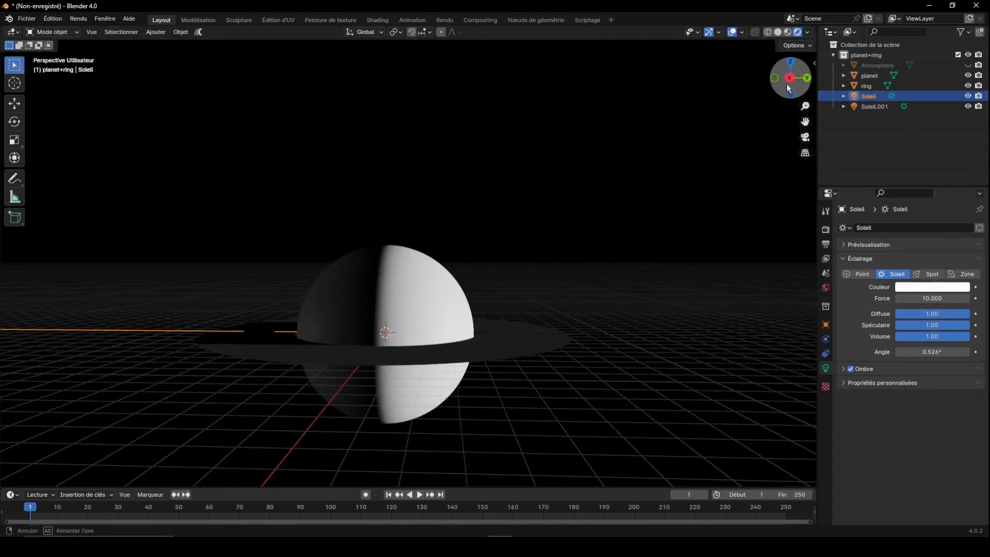
scroll(603, 237, down, 2)
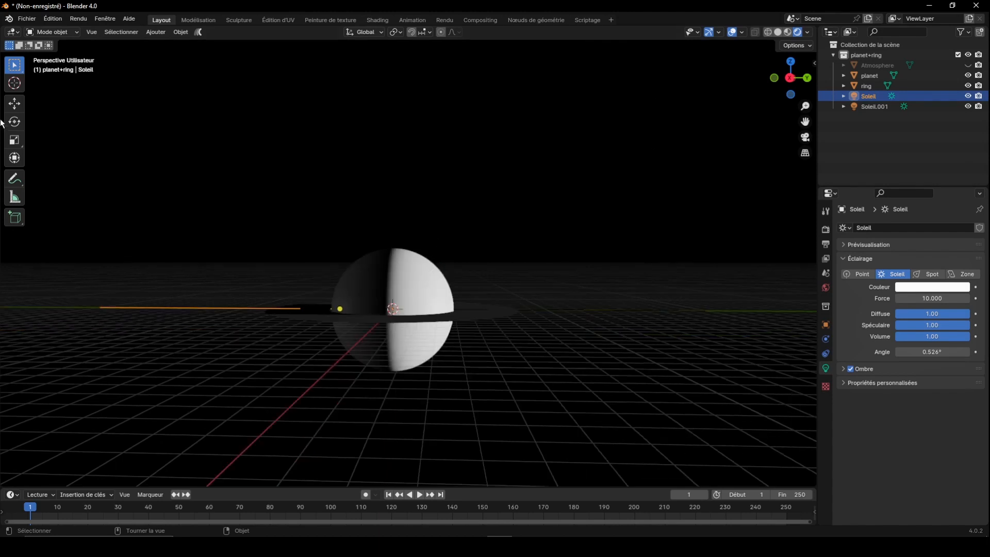
click(156, 32)
click(165, 193)
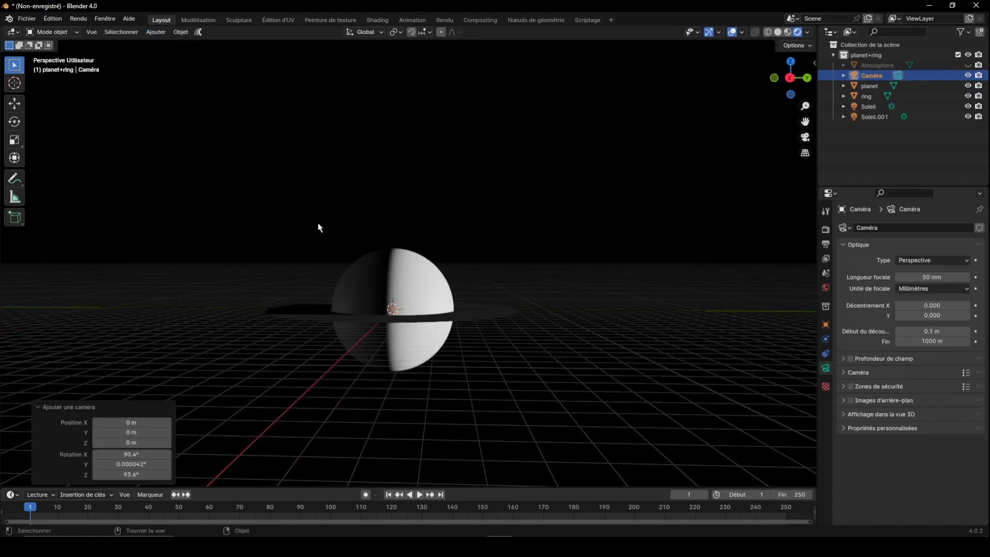
Lock the camera to the view, look through it, and pull it back until the whole planet is in frame.
key(n)
click(808, 121)
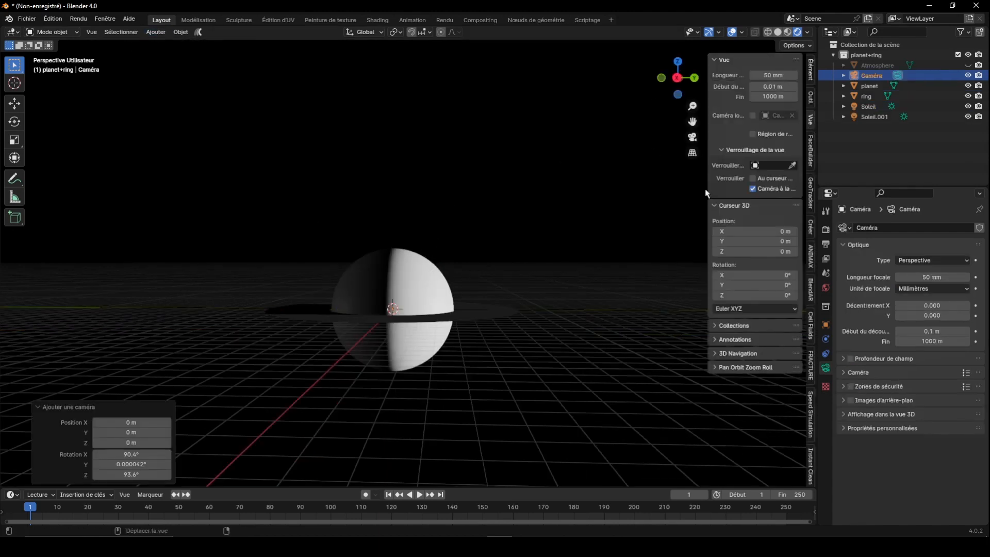
key(KP_0)
scroll(550, 199, down, 10)
scroll(551, 193, up, 3)
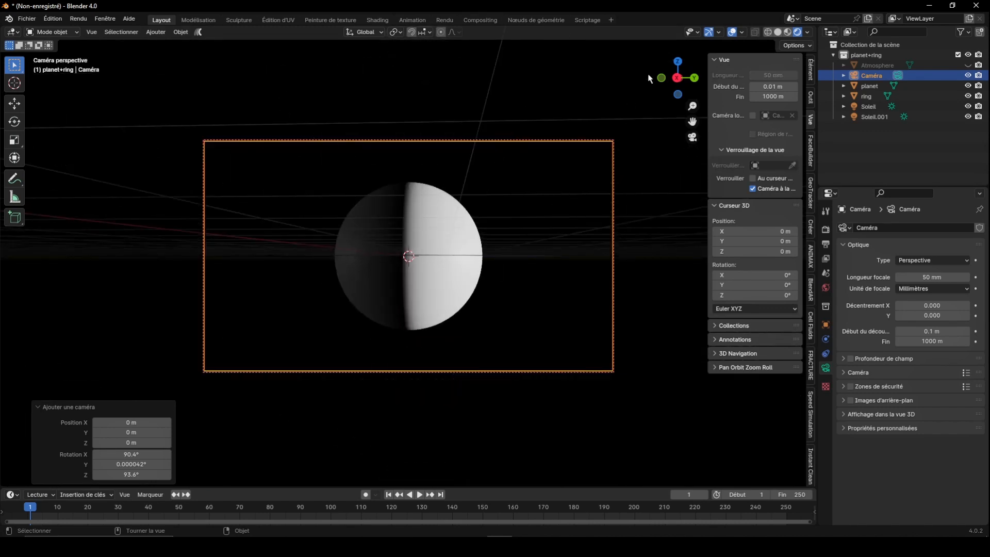
Orbit the camera to look down on the ring and roll it about 36.9° for a tilted composition.
drag(665, 77, 310, 241)
key(r)
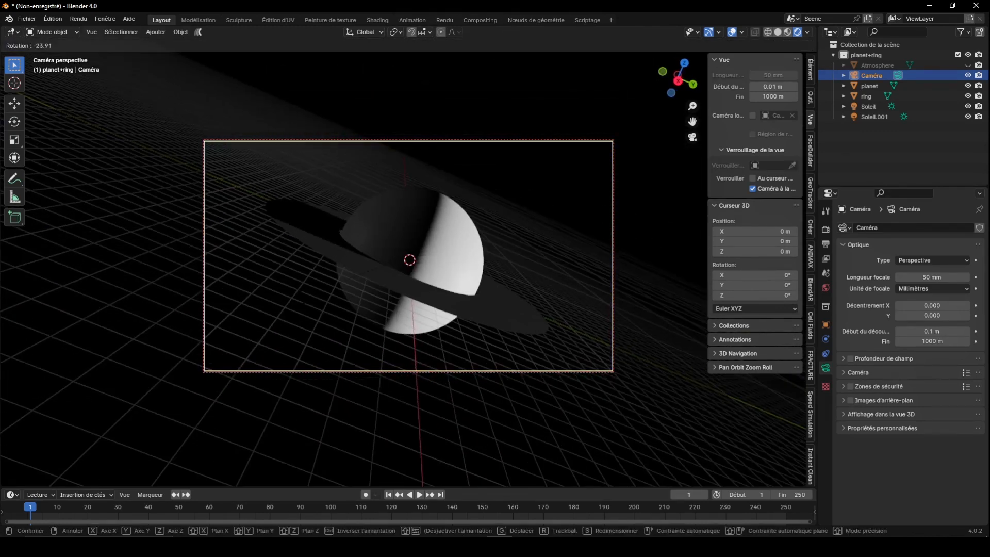
click(661, 40)
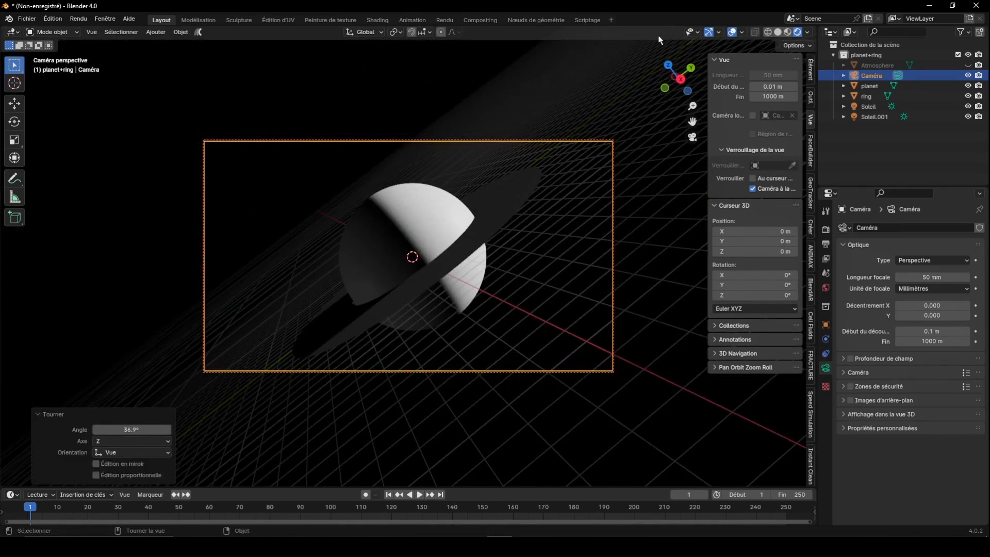
Hide the viewport overlays and bring the camera closer, with the planet left of the frame's centre.
click(732, 35)
scroll(574, 201, up, 3)
drag(692, 122, 636, 139)
Rotate the ring about 72.5° in the camera view and pull the camera back to frame the whole planet and ring.
click(466, 239)
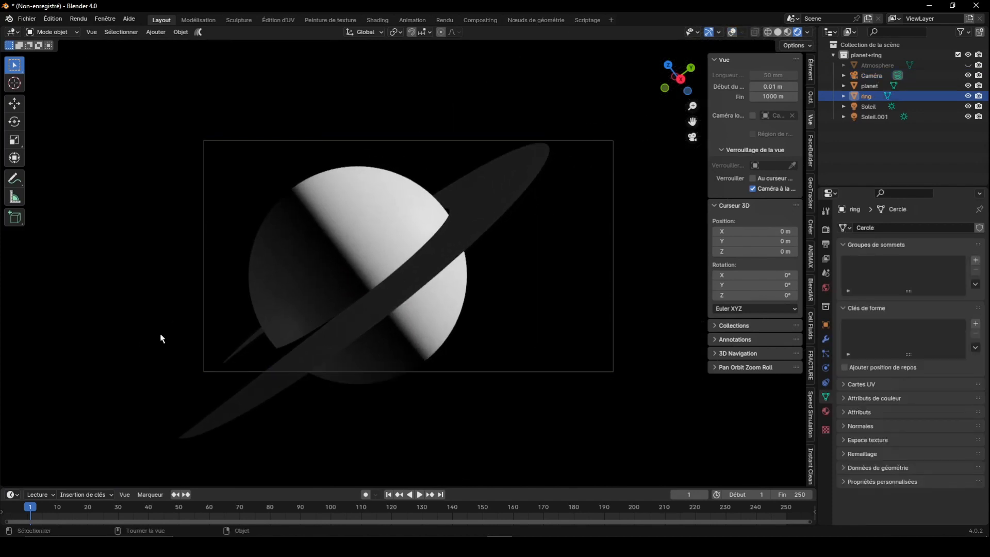
key(r)
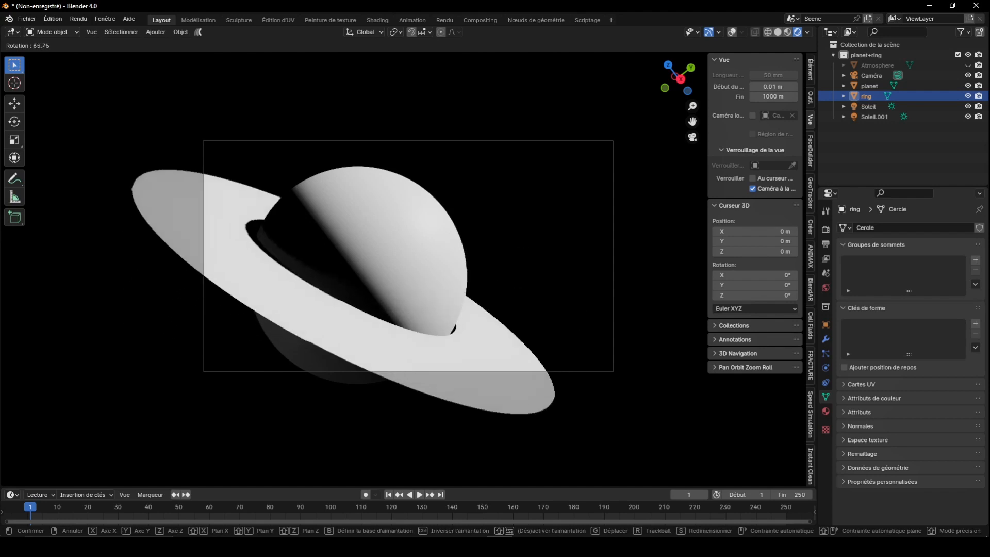
click(371, 247)
scroll(383, 250, down, 3)
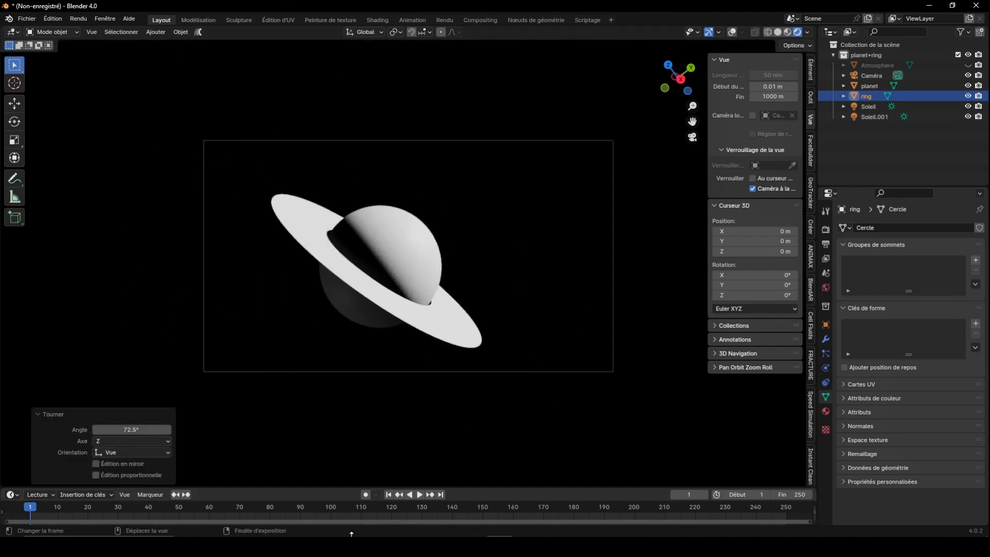
Split the 3D view into two side-by-side viewports and clear the sidebar from the rendered one, framing the planet closely.
mouse_move(813, 482)
mouse_down()
mouse_move(380, 416)
mouse_move(360, 361)
mouse_up()
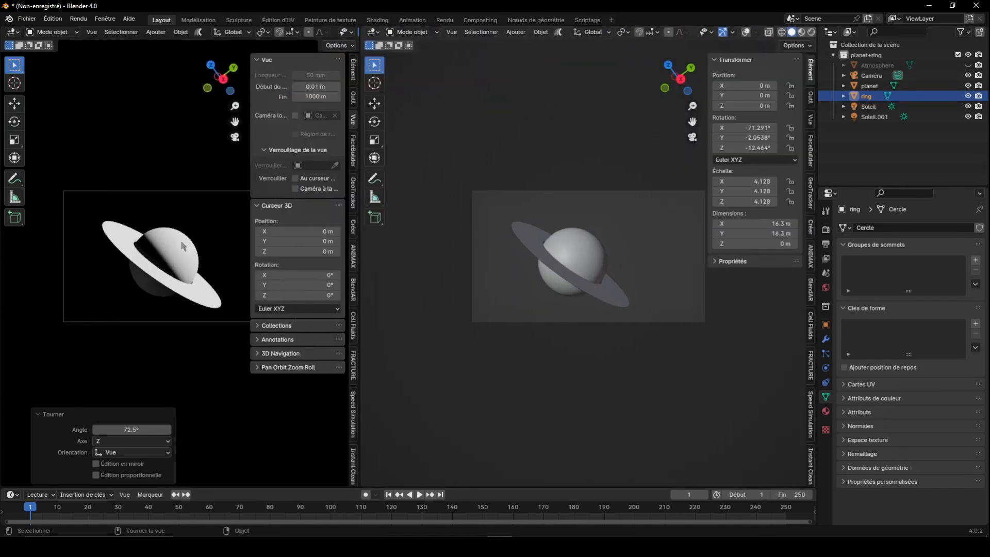
key(n)
scroll(181, 241, up, 2)
drag(348, 122, 348, 90)
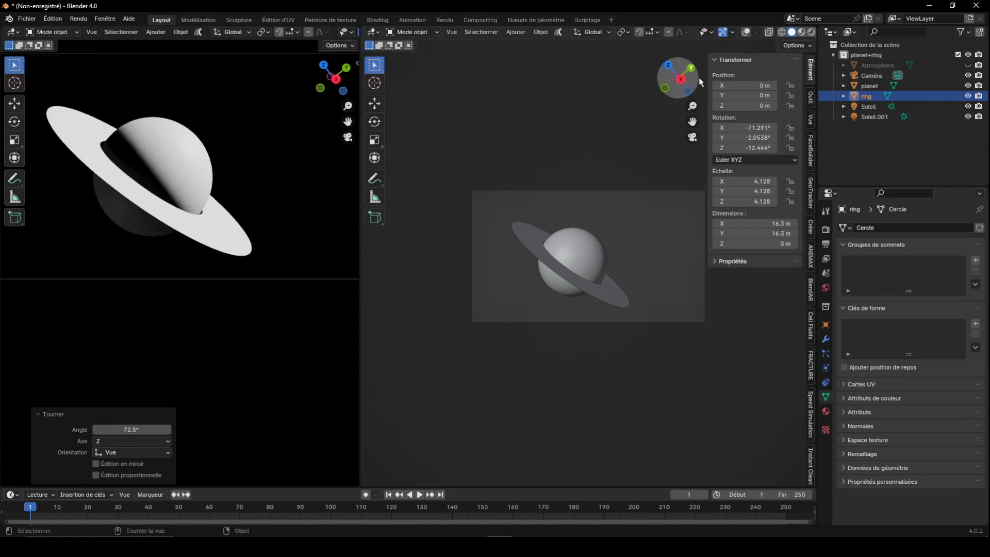
Flatten the camera's angle to the ring, then set the second viewport to a free perspective with overlays and material preview, without its sidebar.
drag(699, 77, 681, 89)
click(811, 119)
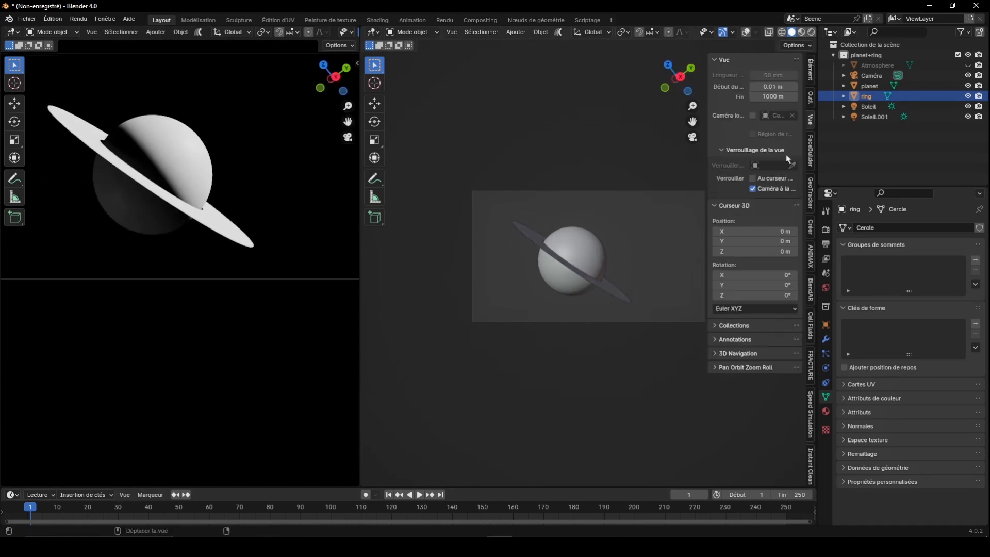
key(n)
drag(805, 62, 793, 78)
click(747, 32)
scroll(671, 221, up, 4)
click(801, 32)
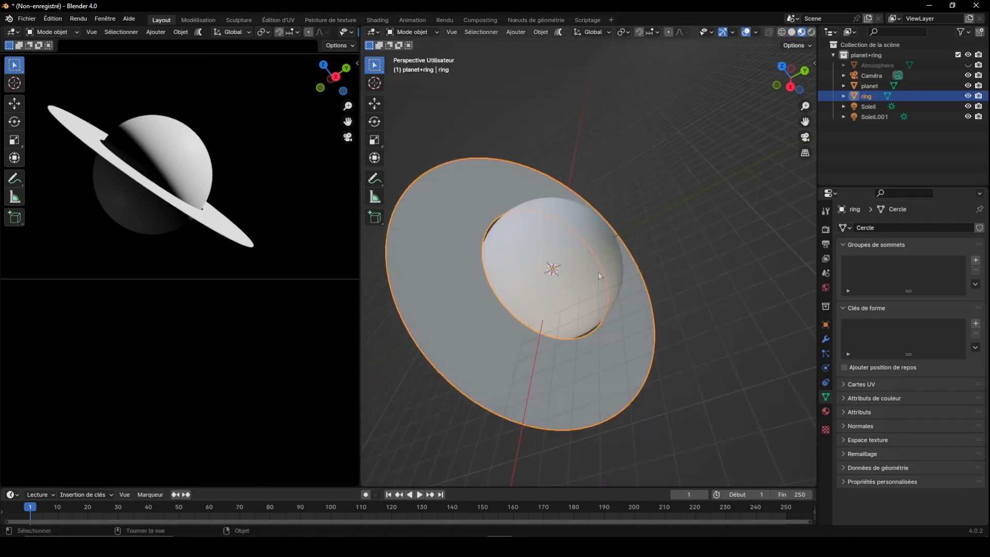
Enlarge the timeline area and turn it into a Shader Editor.
drag(83, 487, 82, 343)
click(13, 347)
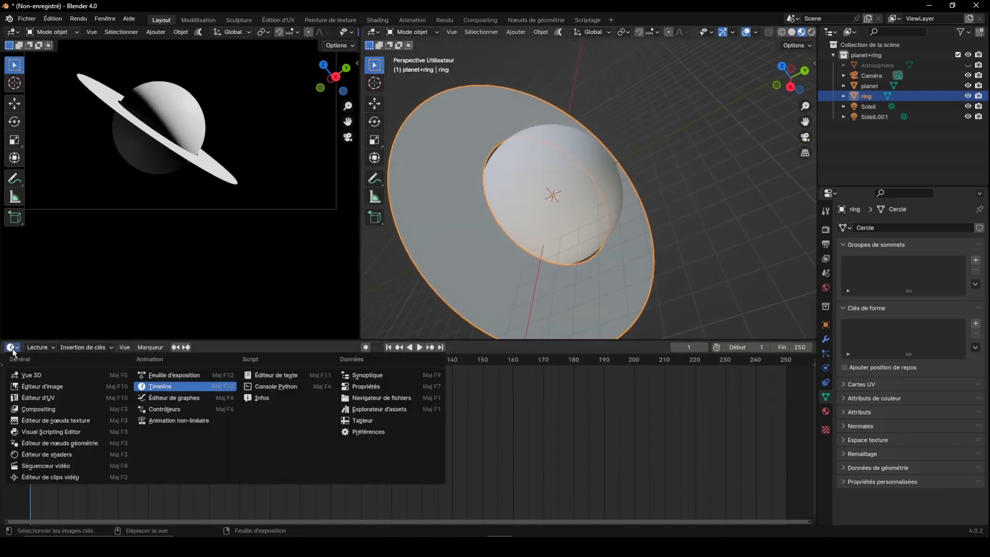
click(46, 455)
Create a new material on the planet and set its surface shader to Diffuse BSDF.
click(540, 200)
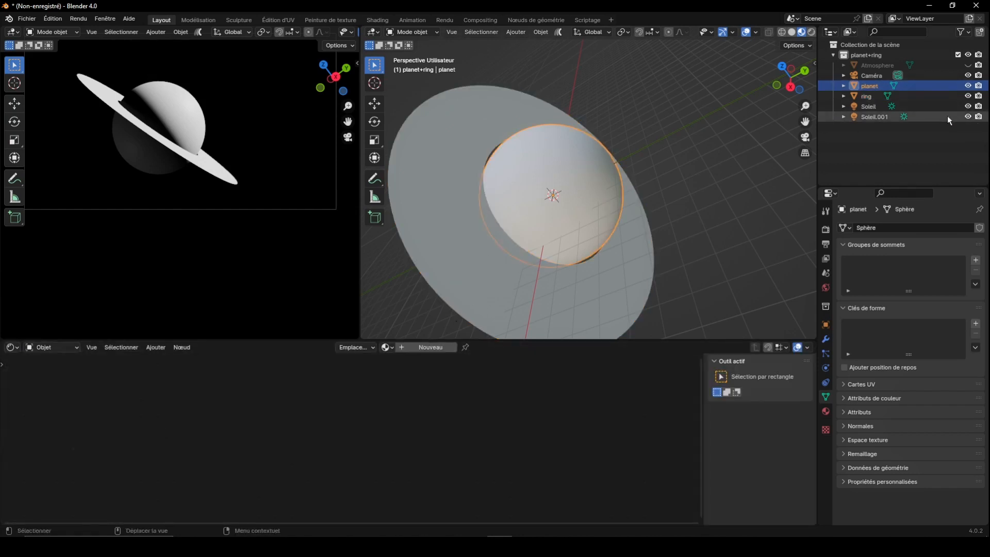
click(419, 349)
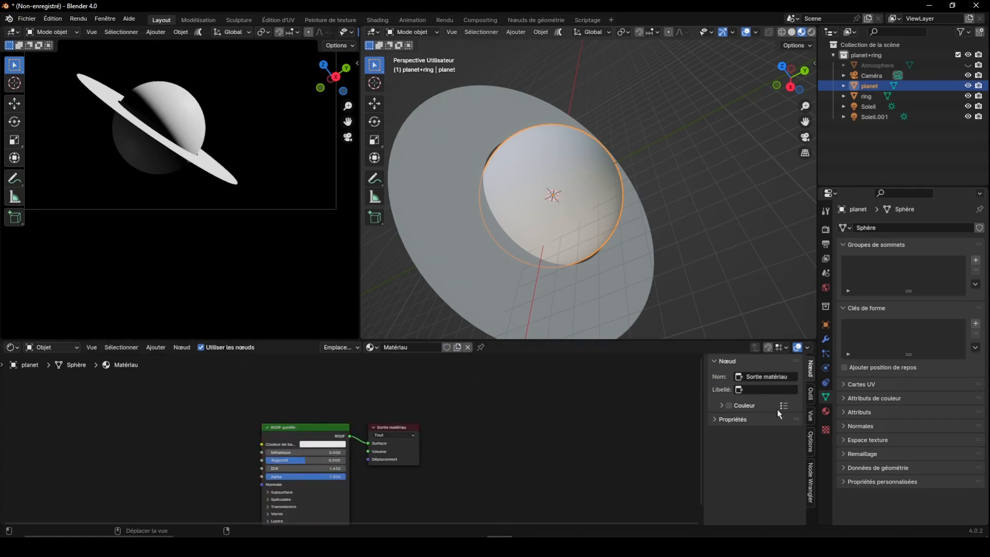
click(826, 411)
click(917, 339)
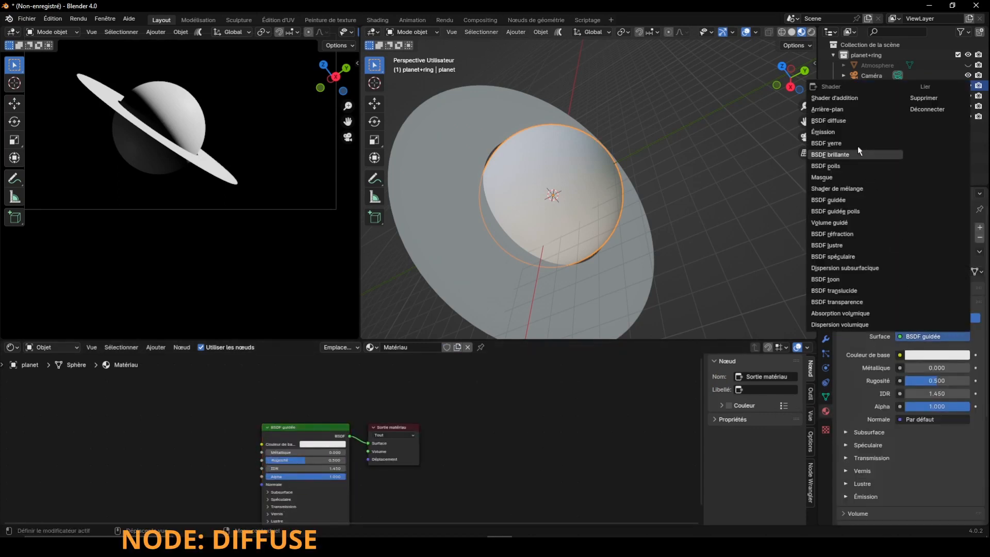
click(828, 121)
scroll(419, 496, up, 2)
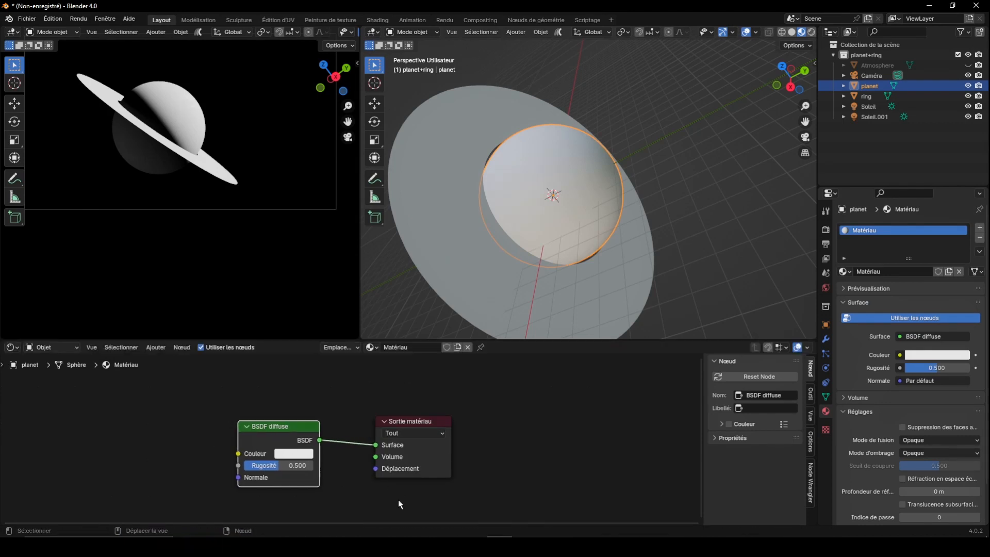
Shift the shader nodes aside and add an Image Texture node whose colour output feeds the Diffuse BSDF colour.
drag(281, 385, 419, 460)
key(g)
click(613, 443)
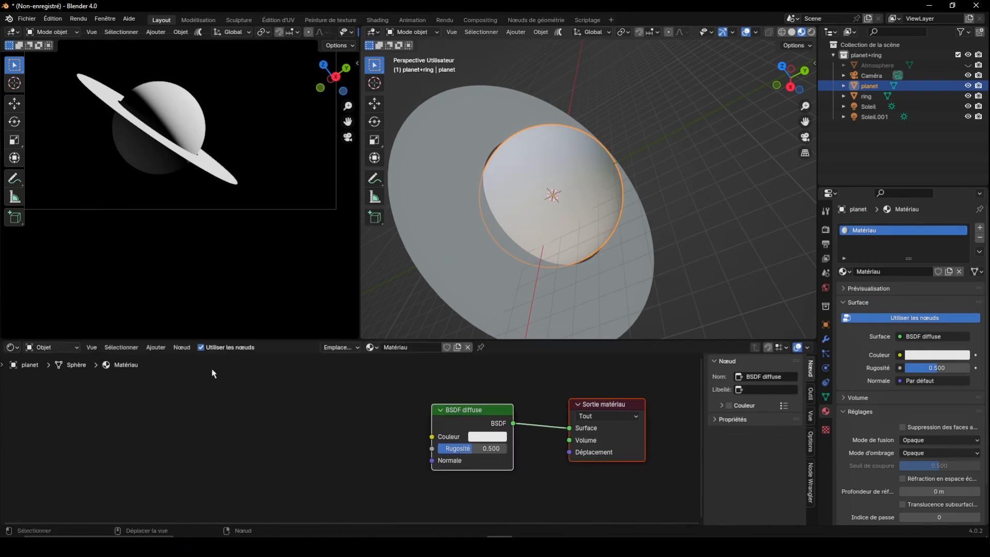
click(161, 350)
mouse_move(199, 416)
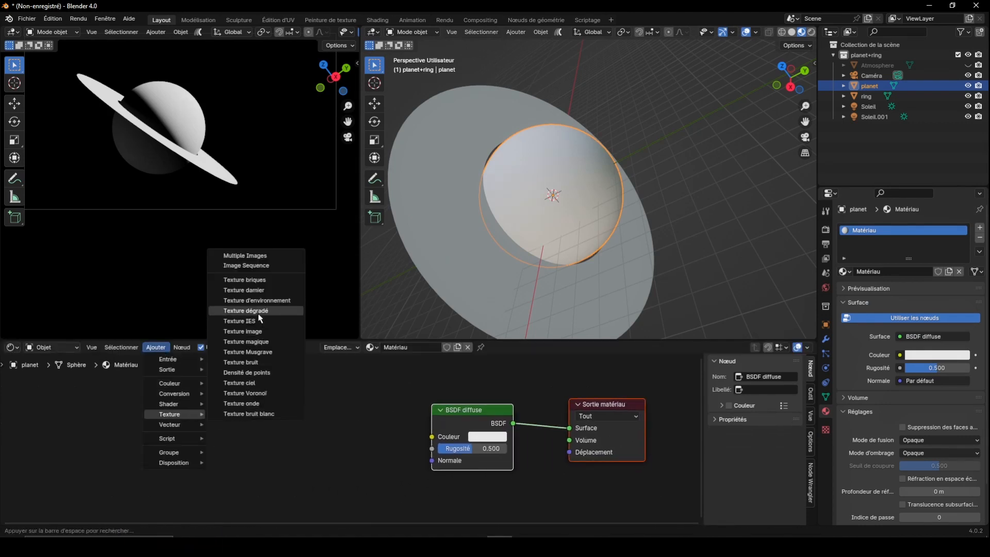
click(259, 338)
click(368, 421)
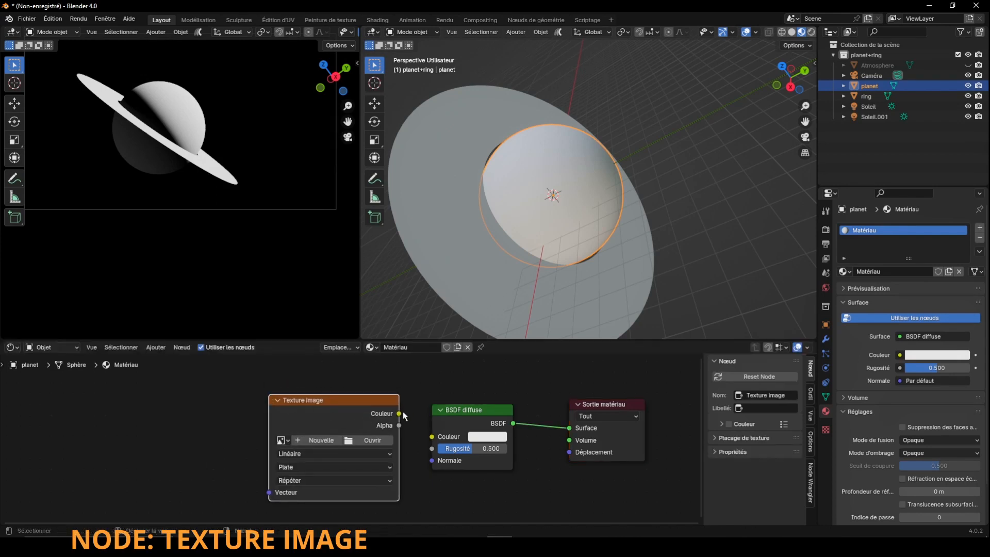
drag(399, 413, 432, 436)
Load 4k_makemake_fictional.jpg from the TEXTURES folder into the image node and move the node away from the Diffuse BSDF.
click(367, 440)
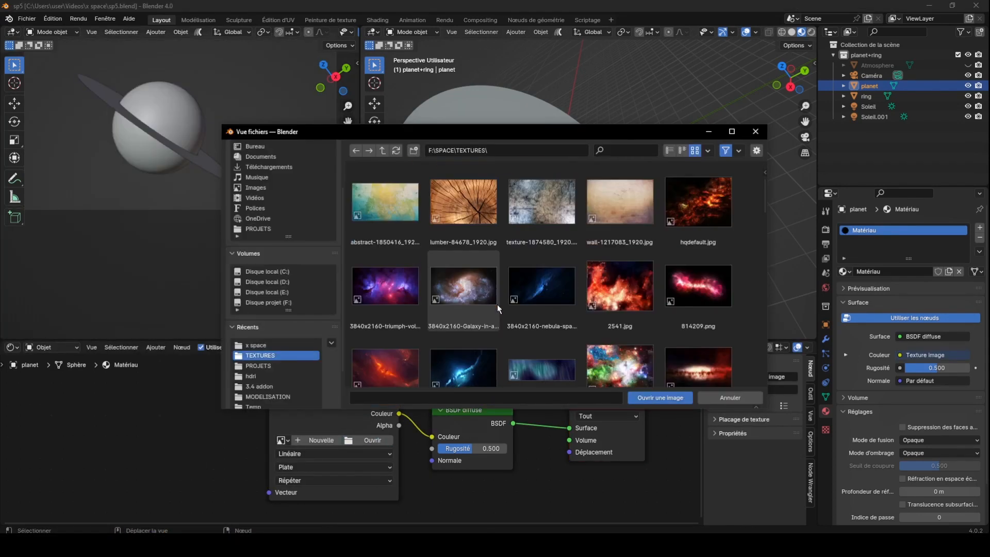
scroll(497, 304, down, 10)
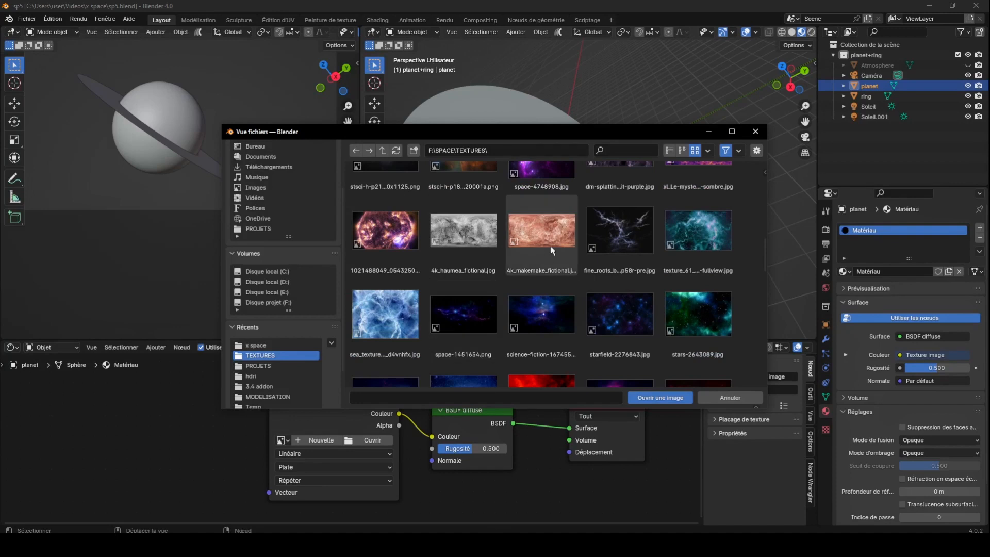
click(551, 250)
click(644, 397)
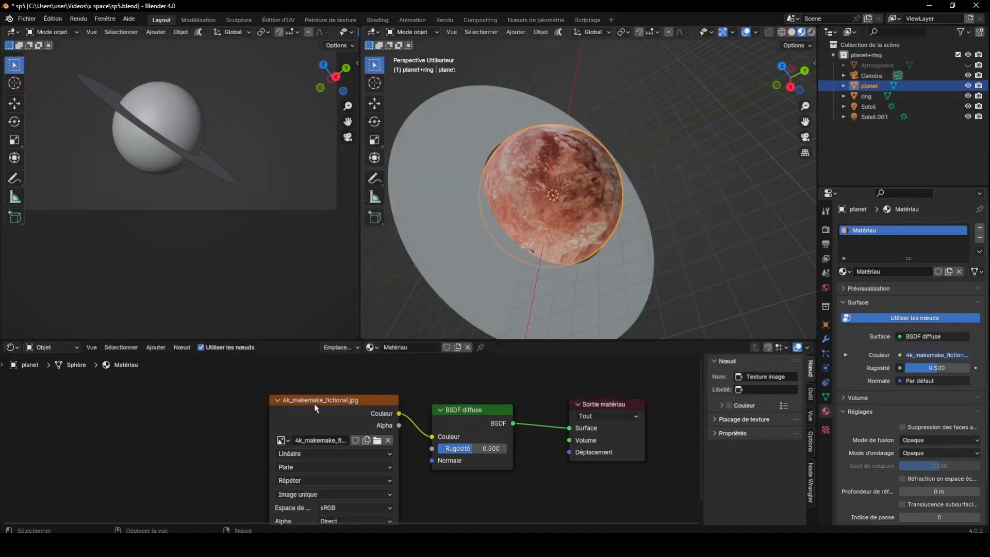
drag(337, 412, 206, 404)
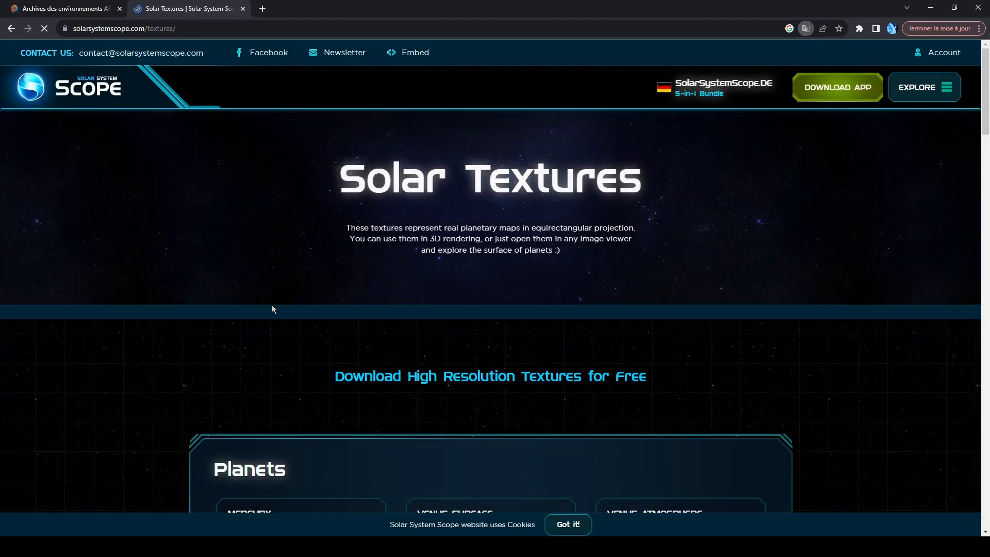
Switch to the browser and examine the planet, Earth, star and fictional texture downloads on the Solar System Scope textures page.
scroll(404, 380, down, 7)
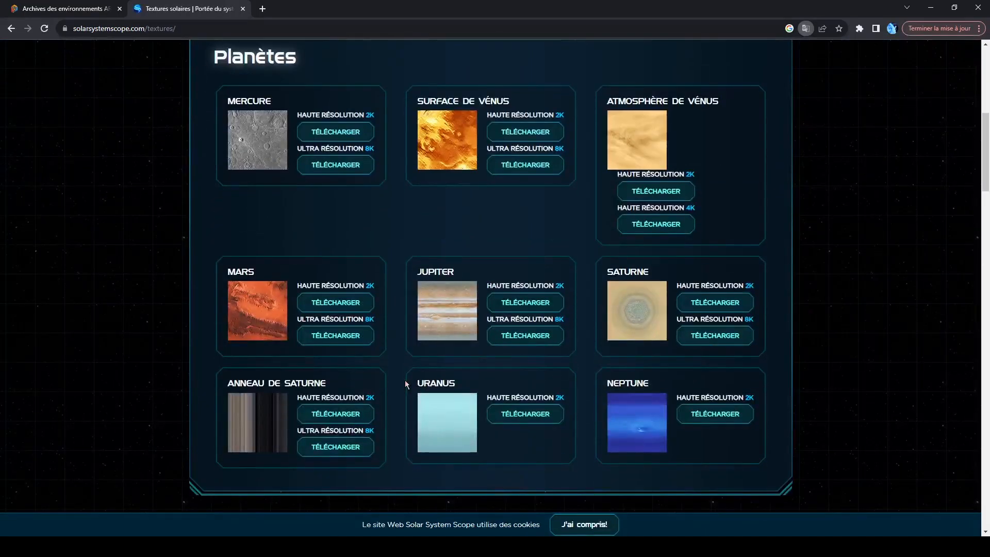
scroll(404, 379, up, 5)
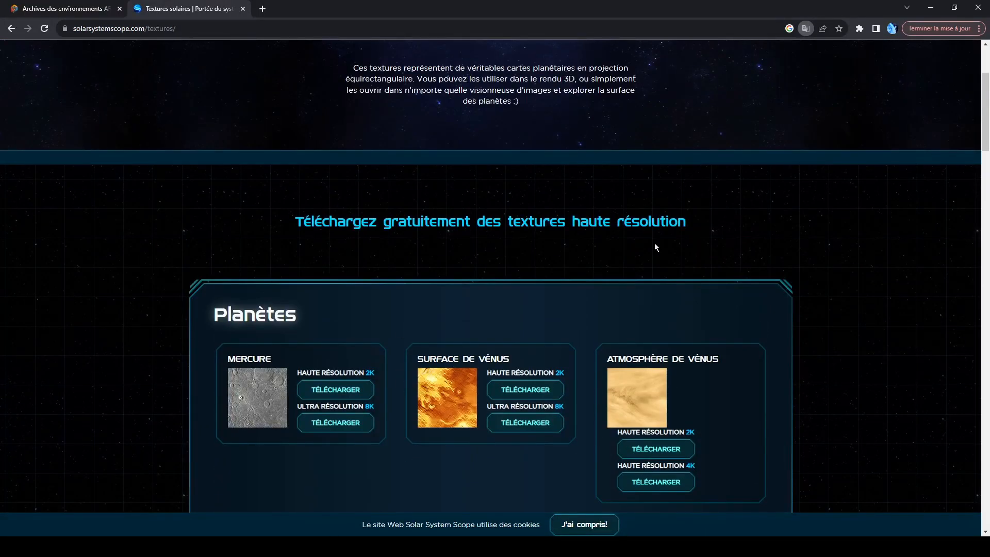
scroll(534, 343, down, 3)
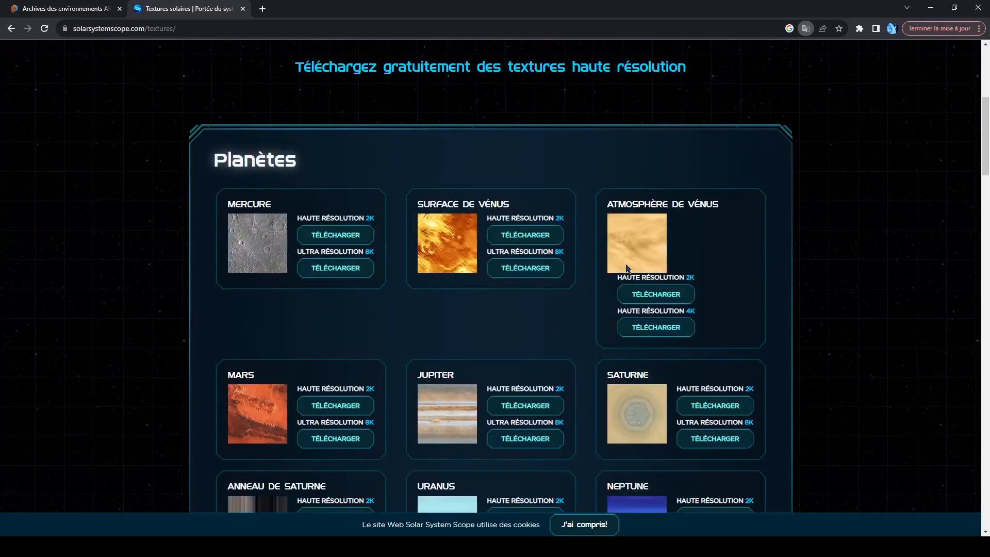
scroll(578, 292, down, 3)
scroll(428, 325, down, 8)
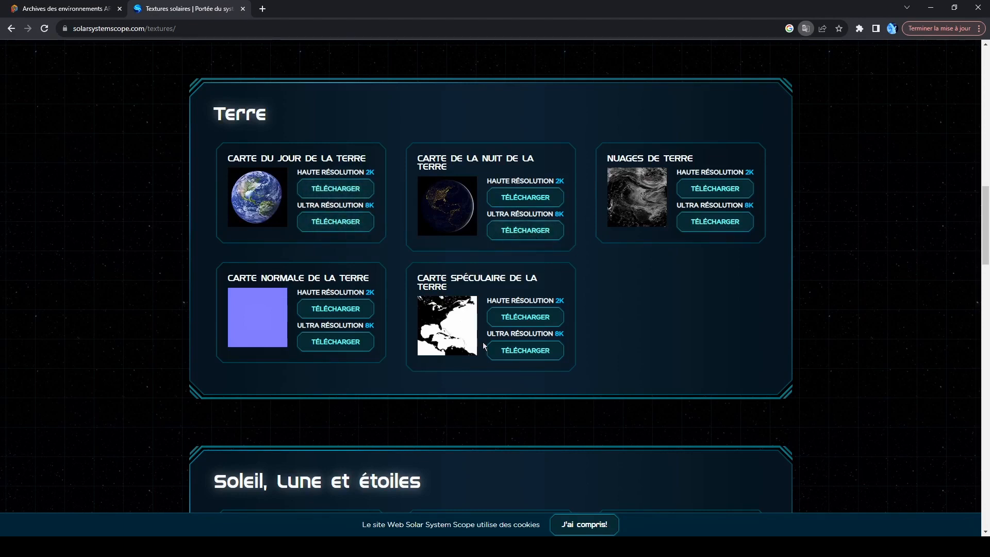
scroll(462, 353, down, 8)
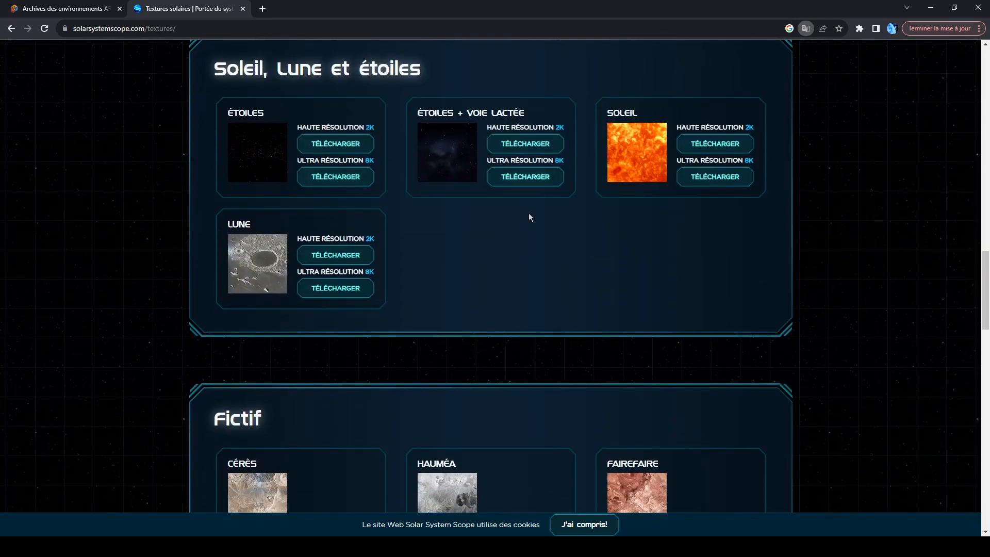
scroll(529, 217, down, 8)
scroll(503, 180, up, 2)
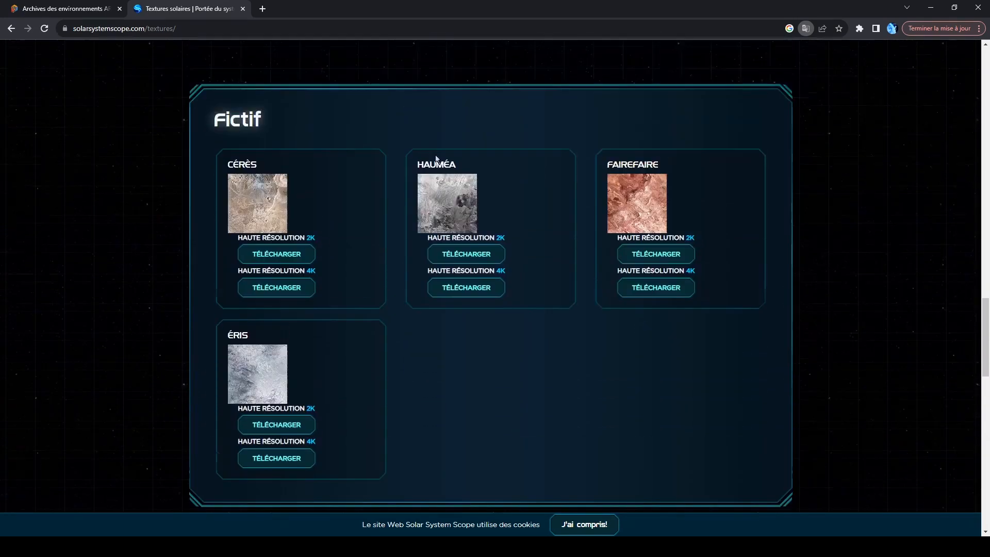
scroll(202, 327, up, 2)
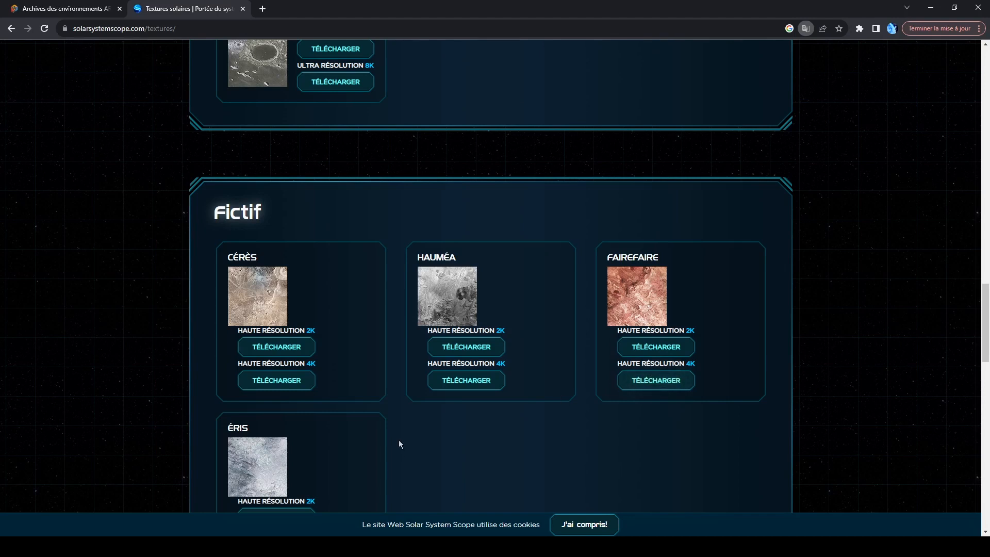
scroll(403, 403, down, 1)
scroll(402, 404, down, 3)
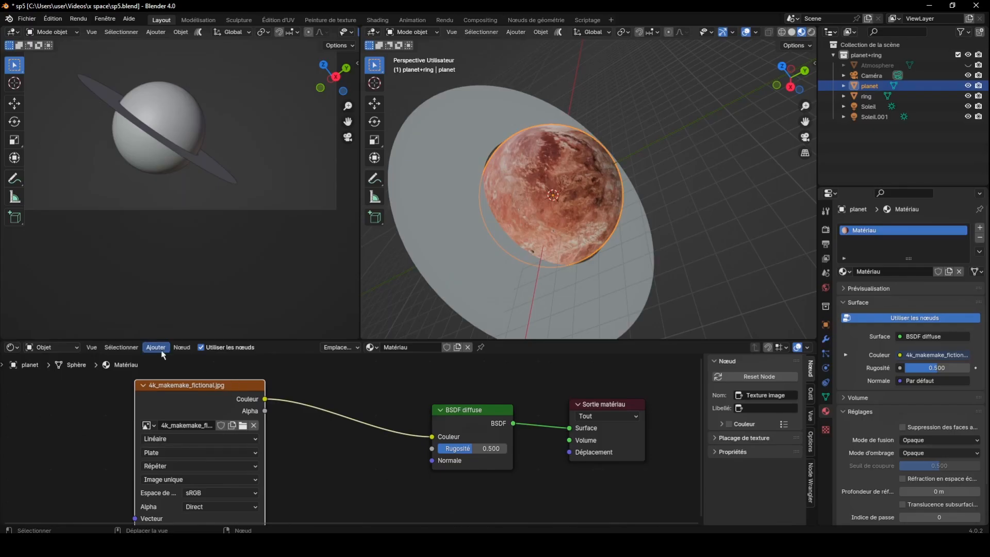
Back in Blender, insert a Color Ramp node between the image texture and the Diffuse BSDF.
click(156, 347)
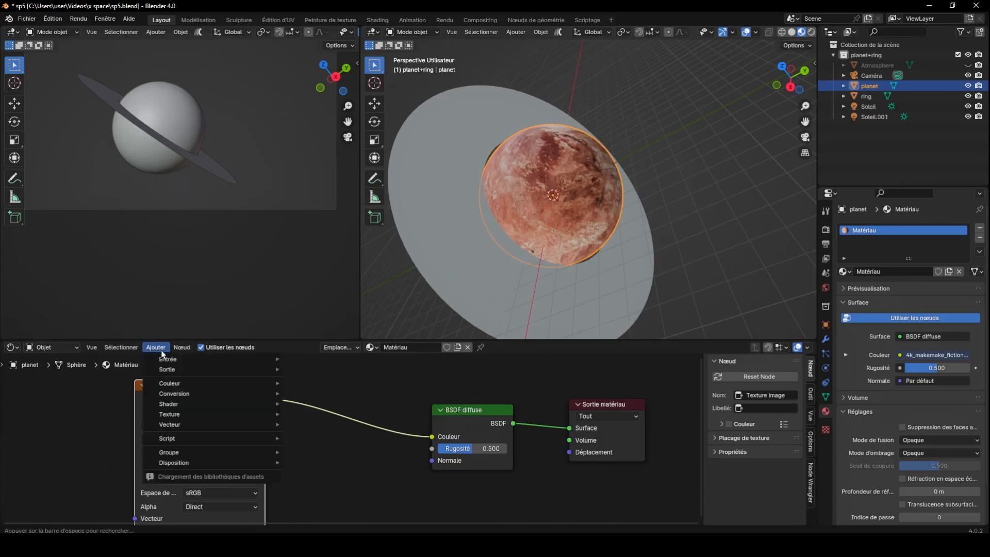
mouse_move(206, 393)
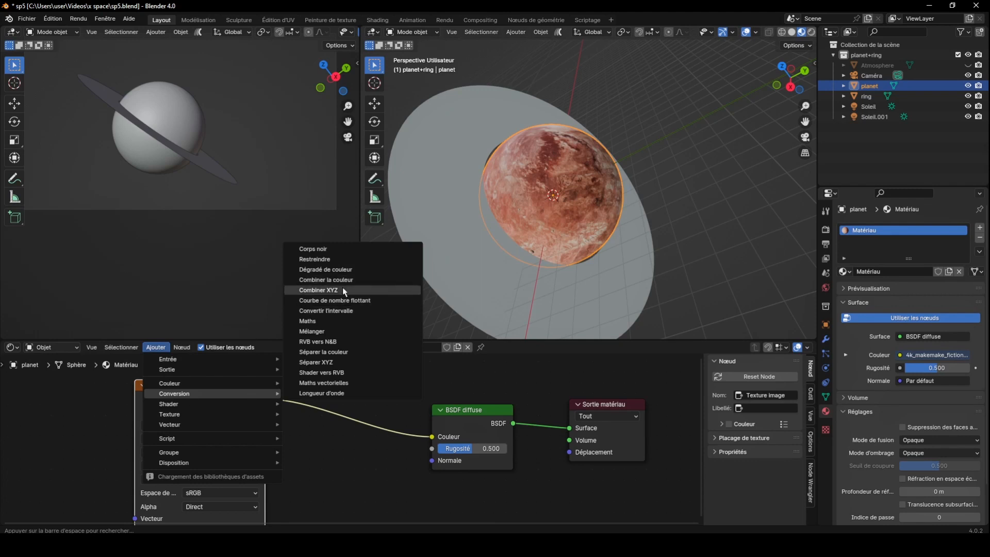
click(346, 269)
click(298, 416)
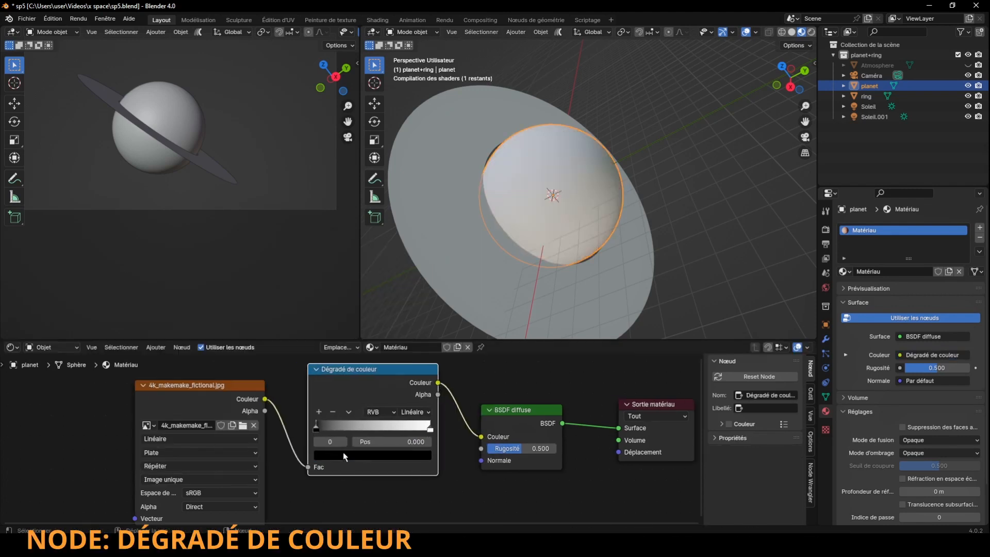
Change the Color Ramp's white stop at position 1.000 to a bright green.
scroll(599, 180, up, 5)
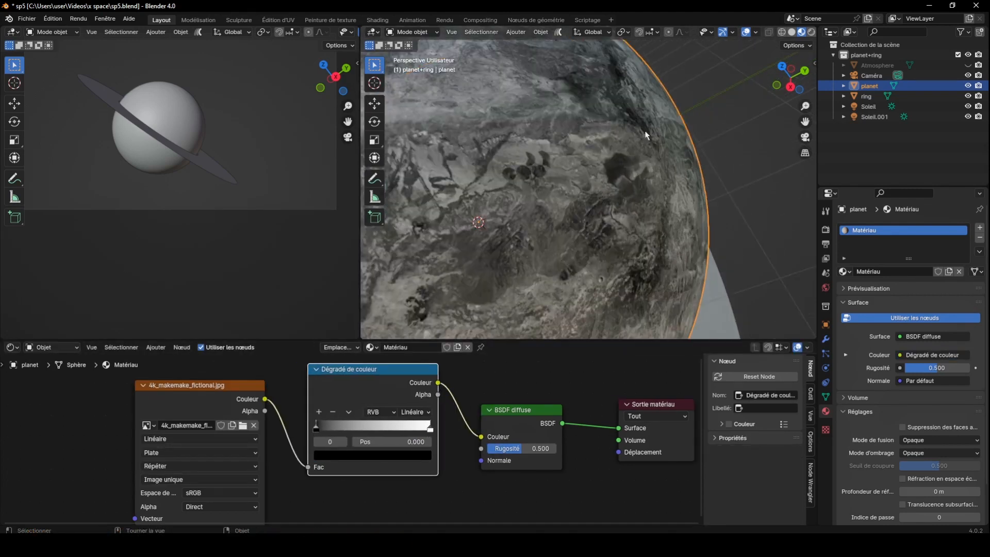
click(418, 427)
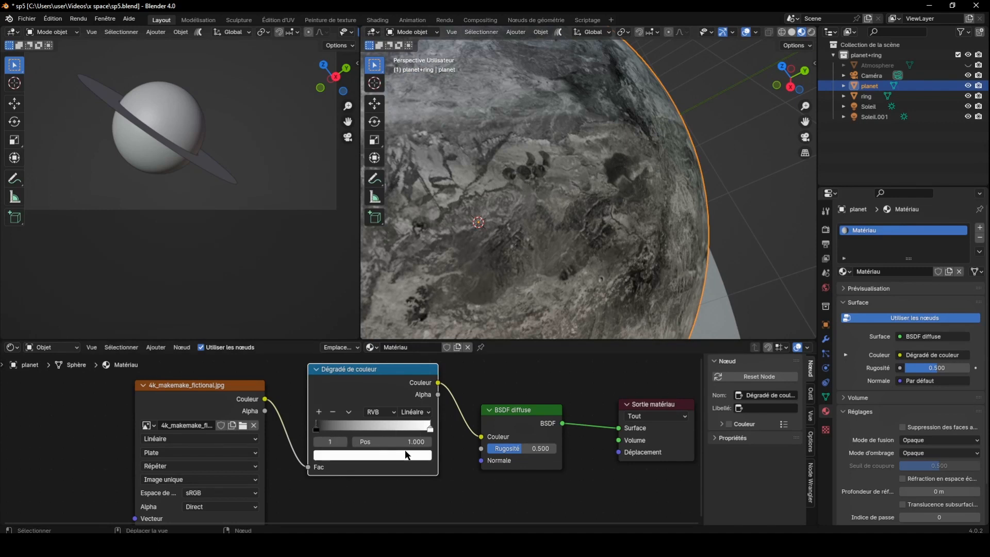
click(402, 455)
click(346, 308)
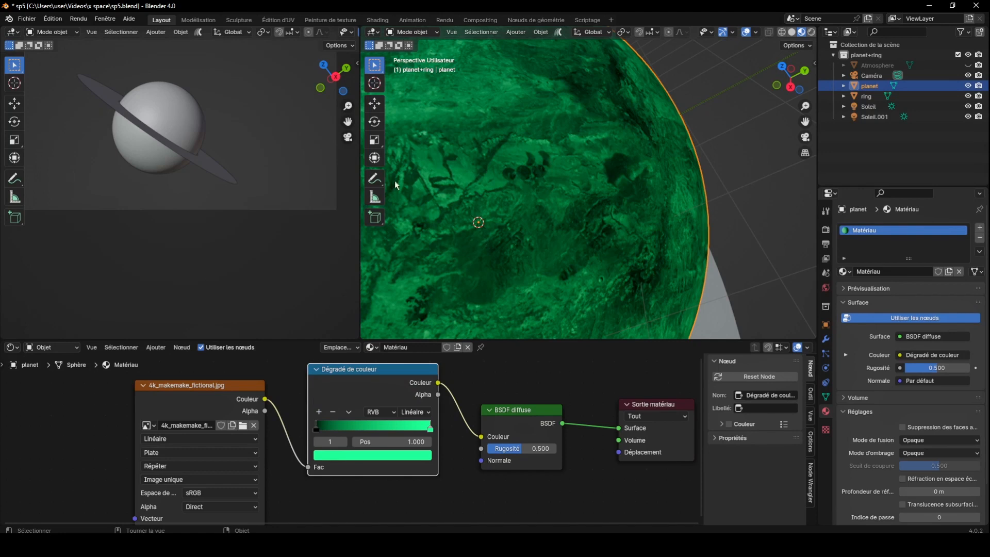
Switch the camera viewport to rendered shading and make it narrower than the material preview viewport.
drag(359, 205, 457, 36)
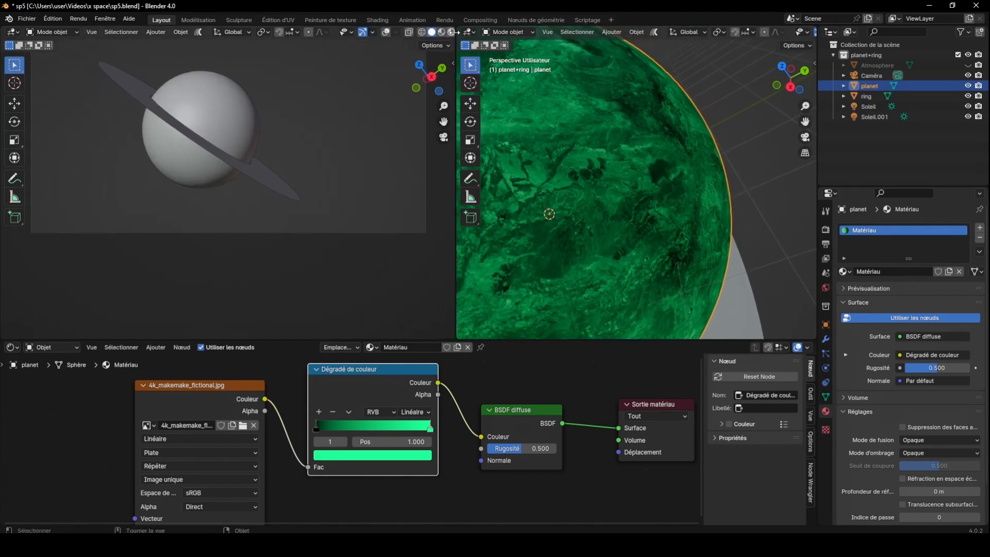
click(452, 32)
drag(455, 210, 335, 209)
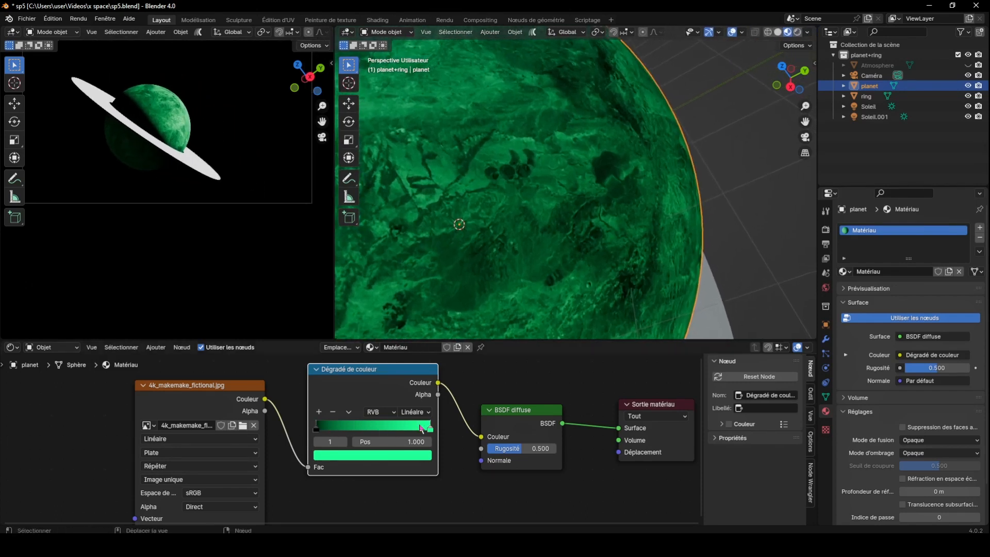
Move the Color Ramp's green stop to position 0.568 and set the Diffuse BSDF roughness to 1.000.
drag(422, 428, 377, 431)
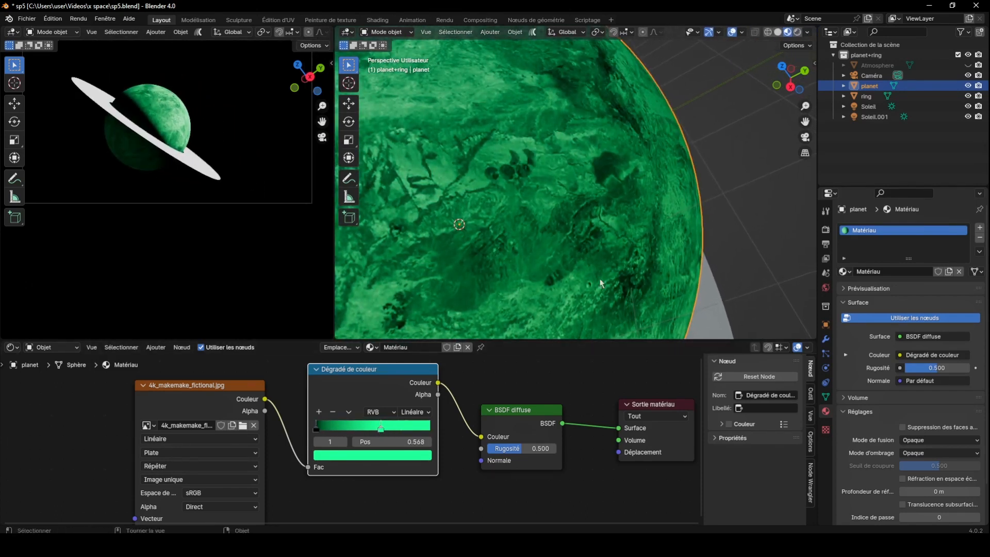
drag(508, 448, 557, 449)
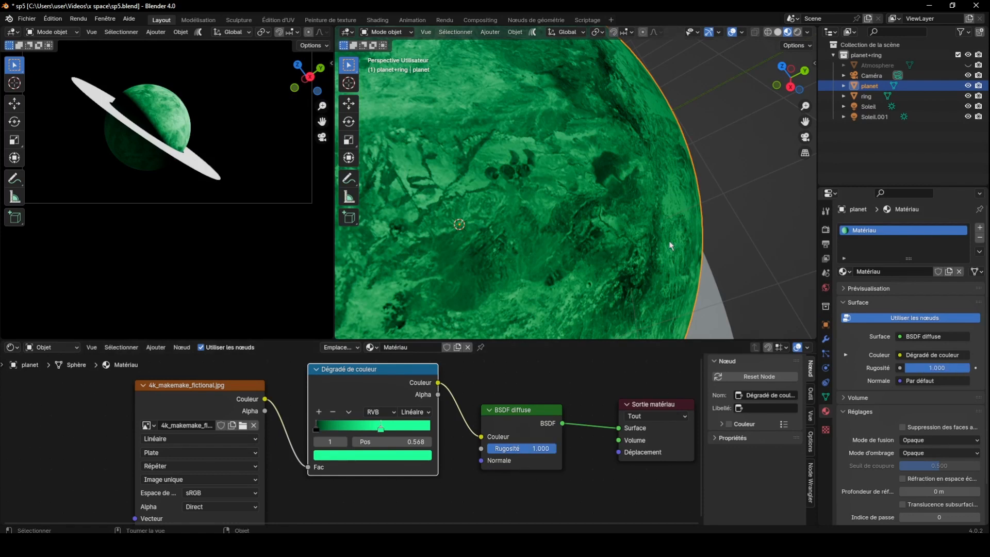
scroll(670, 245, down, 6)
drag(771, 98, 797, 70)
click(637, 220)
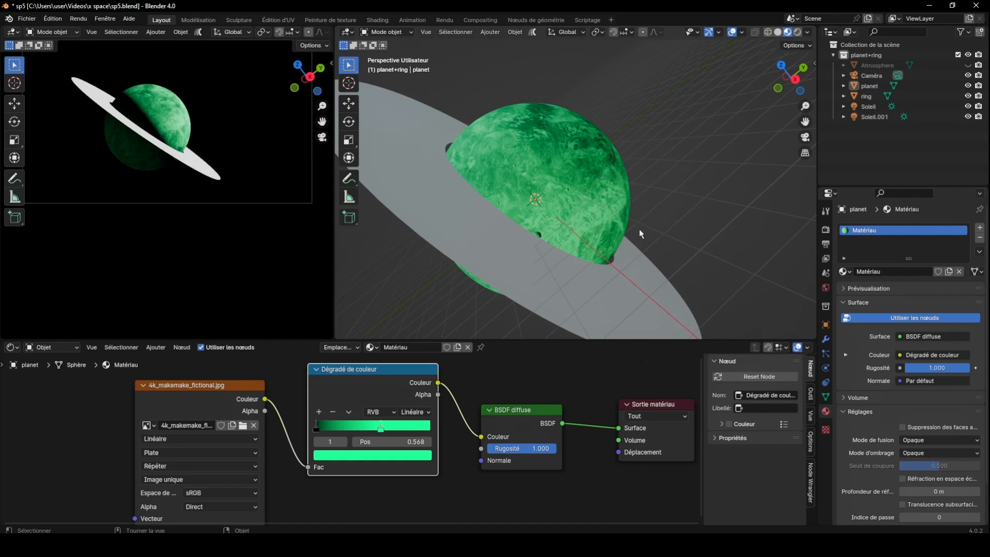
Insert a Mix Shader node between the Diffuse BSDF and the Material Output.
scroll(540, 410, down, 3)
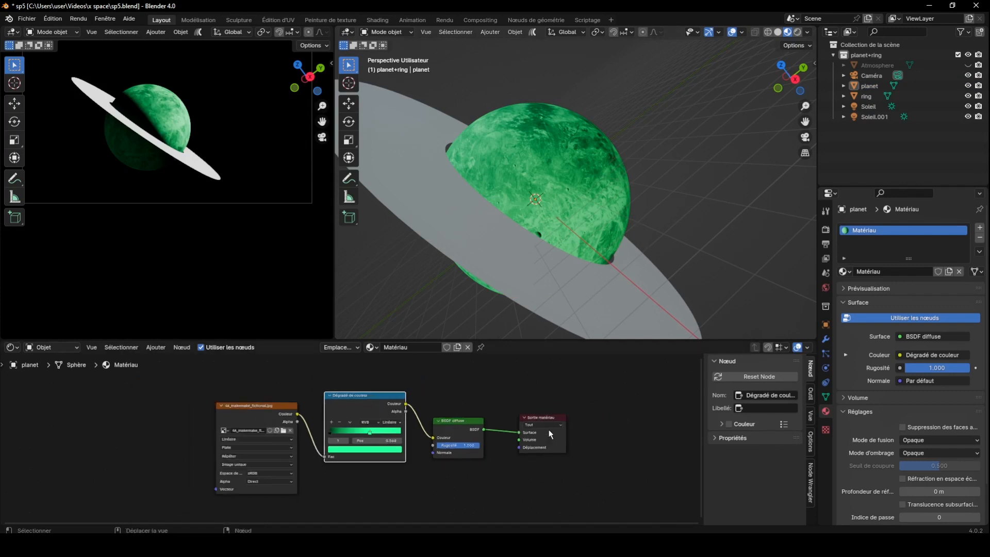
click(146, 347)
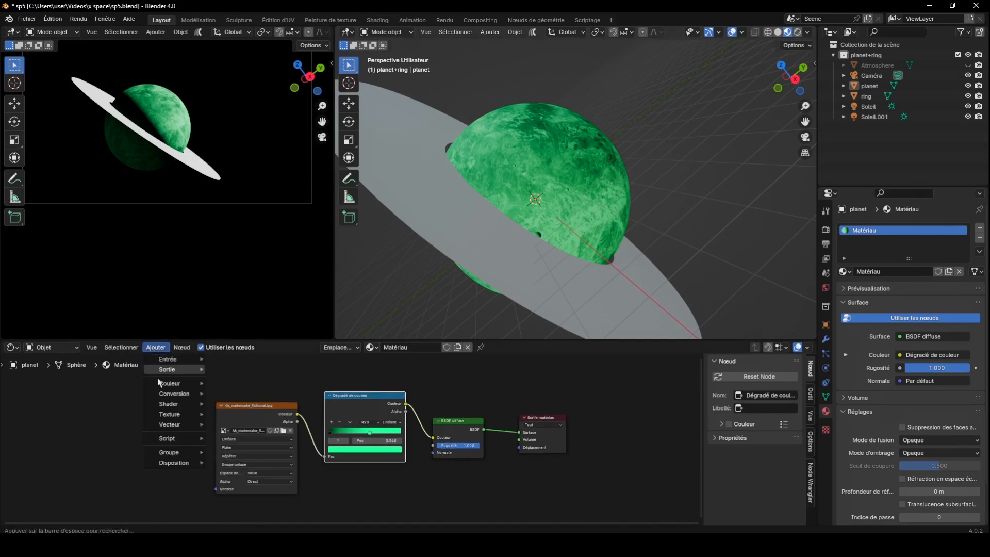
mouse_move(170, 407)
click(252, 309)
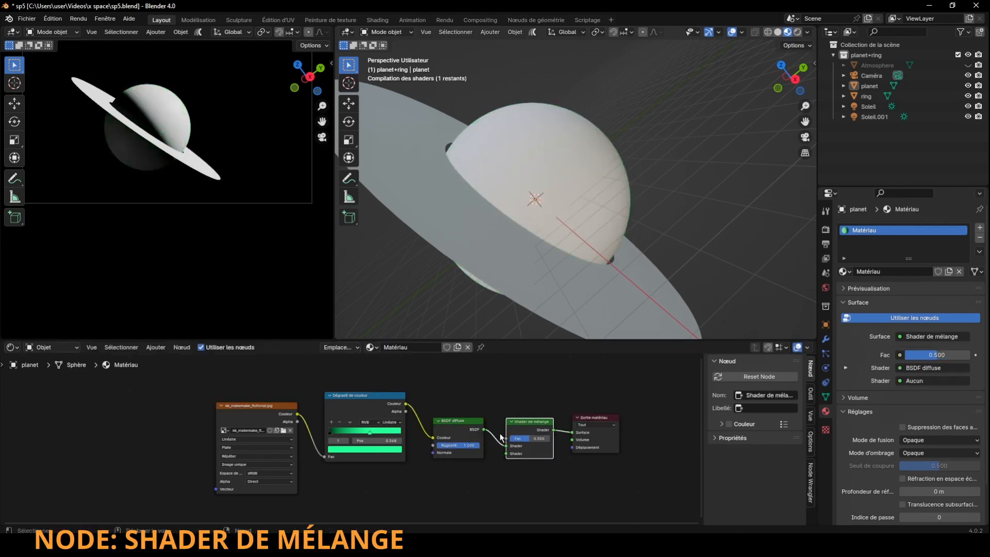
click(532, 468)
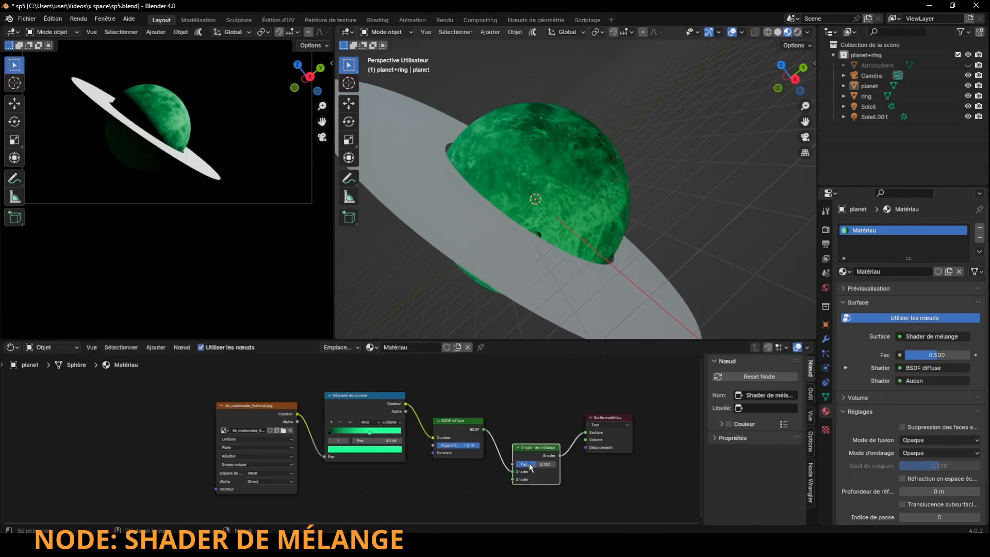
Place an Add Shader node below the Diffuse BSDF and connect it to the Mix Shader's second shader input.
click(156, 347)
mouse_move(170, 392)
click(255, 249)
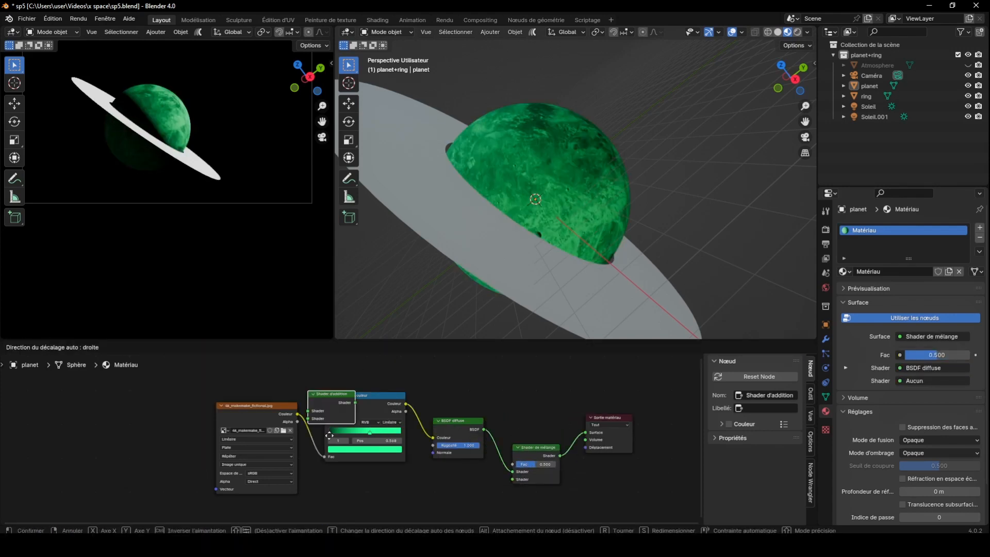
click(472, 493)
drag(489, 485, 512, 479)
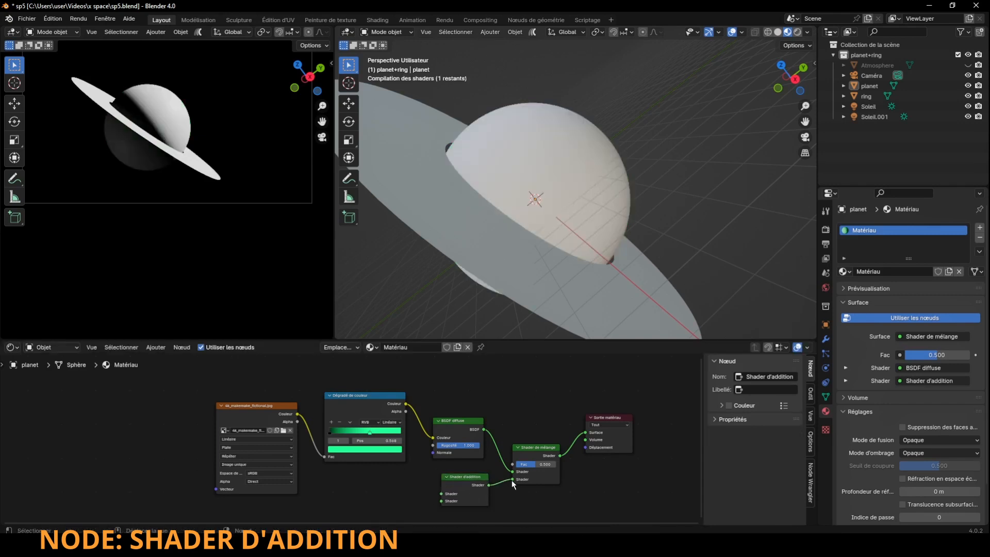
Add an Emission node beside the Add Shader and connect it to the Mix Shader's second shader input instead.
click(156, 352)
mouse_move(168, 406)
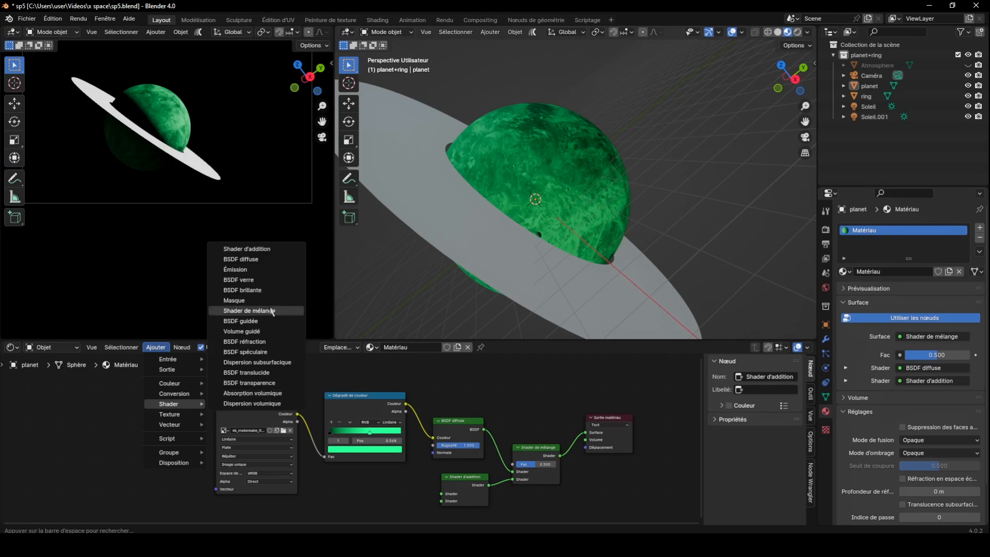
click(243, 269)
click(374, 472)
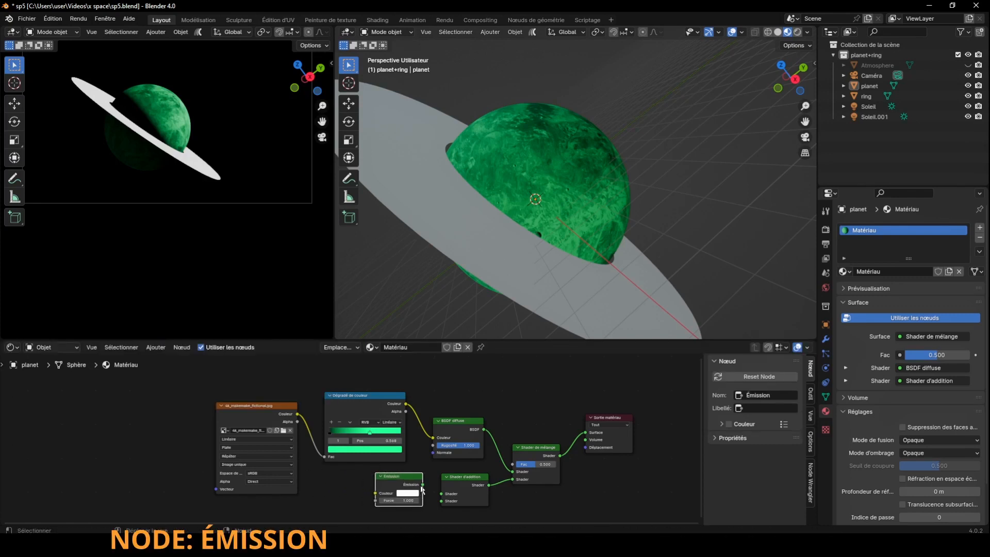
drag(422, 484, 512, 479)
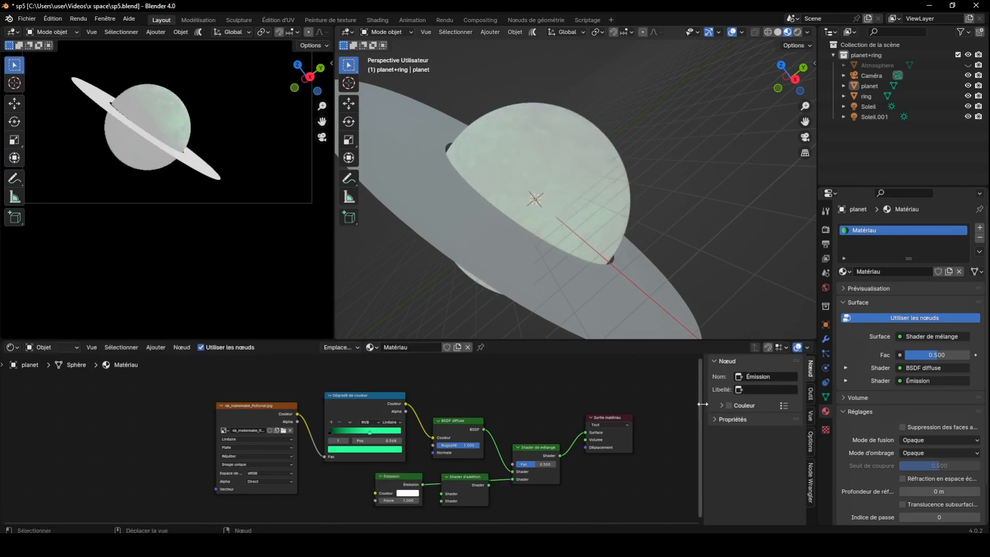
scroll(700, 386, down, 3)
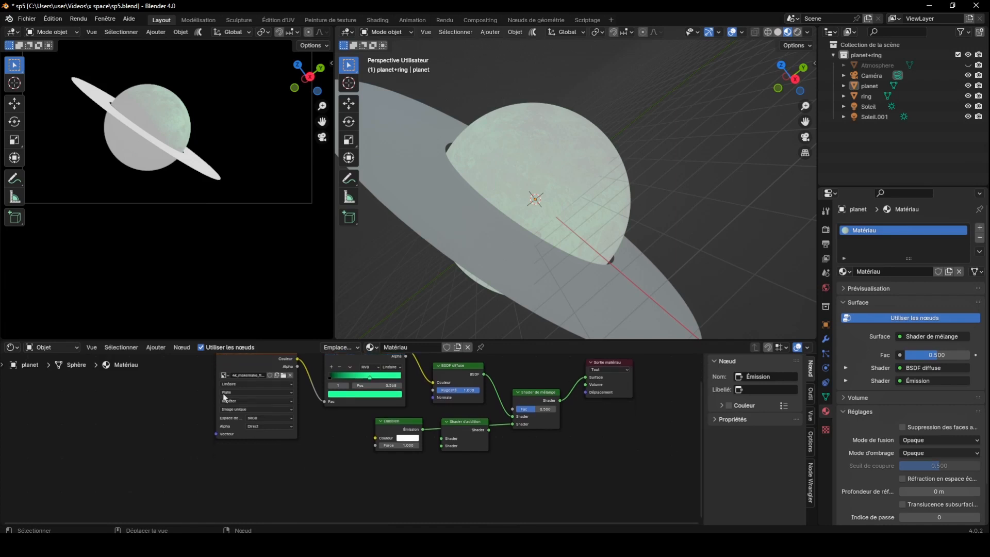
Add a second Color Ramp node below the existing one, near the Emission node.
click(149, 348)
mouse_move(159, 398)
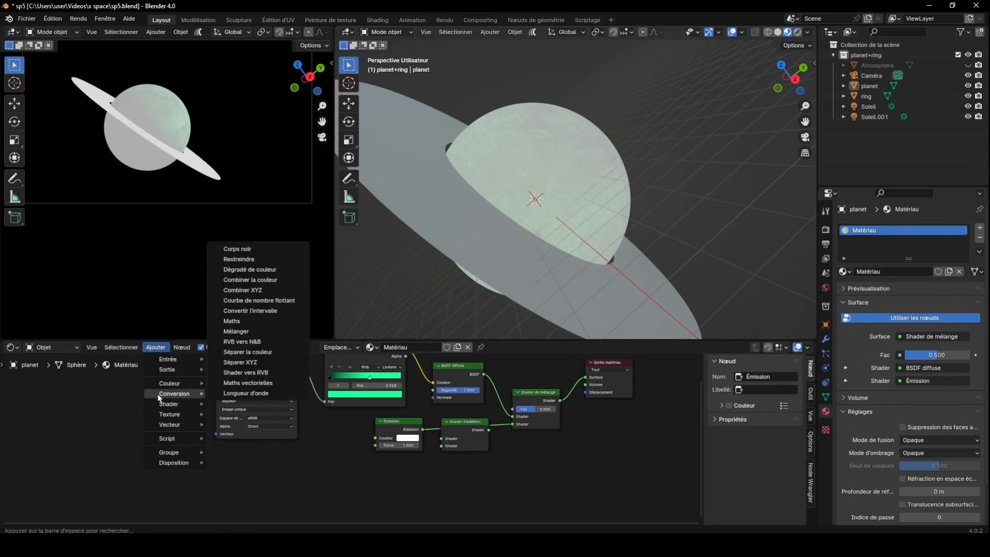
click(249, 271)
click(291, 432)
Spread out the Add Shader, Mix Shader and Emission nodes and feed the new Color Ramp into the Emission colour.
drag(457, 424, 491, 442)
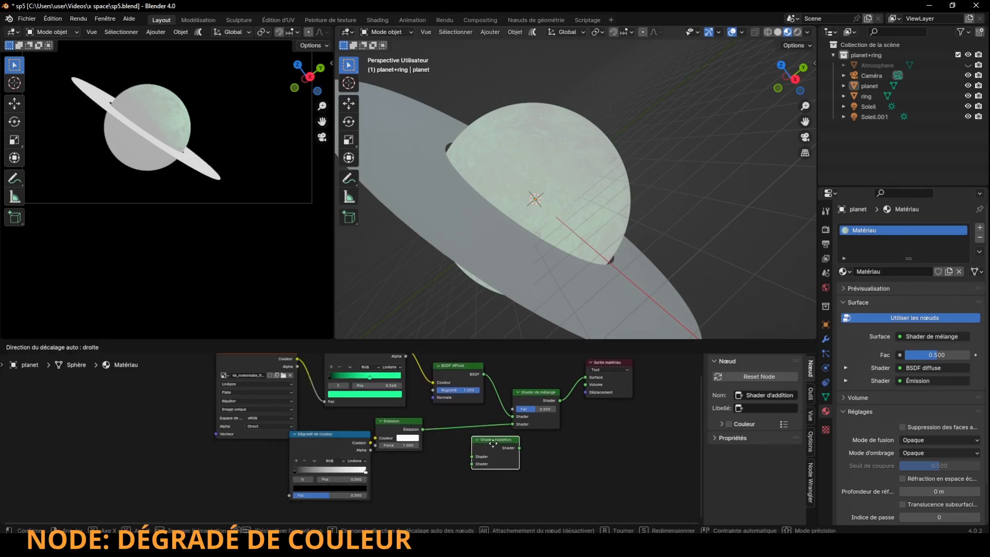
drag(536, 396, 559, 389)
drag(400, 421, 453, 411)
drag(491, 441, 533, 433)
drag(451, 418, 458, 419)
drag(342, 443, 437, 431)
Add a Layer Weight node and connect its Facing output to the new Color Ramp's Fac input.
click(156, 347)
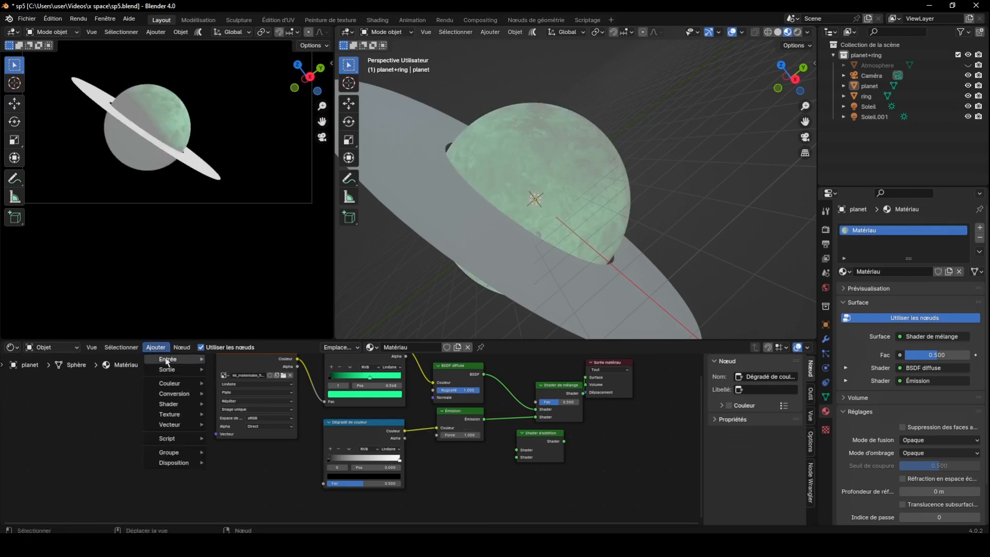
mouse_move(171, 359)
click(256, 245)
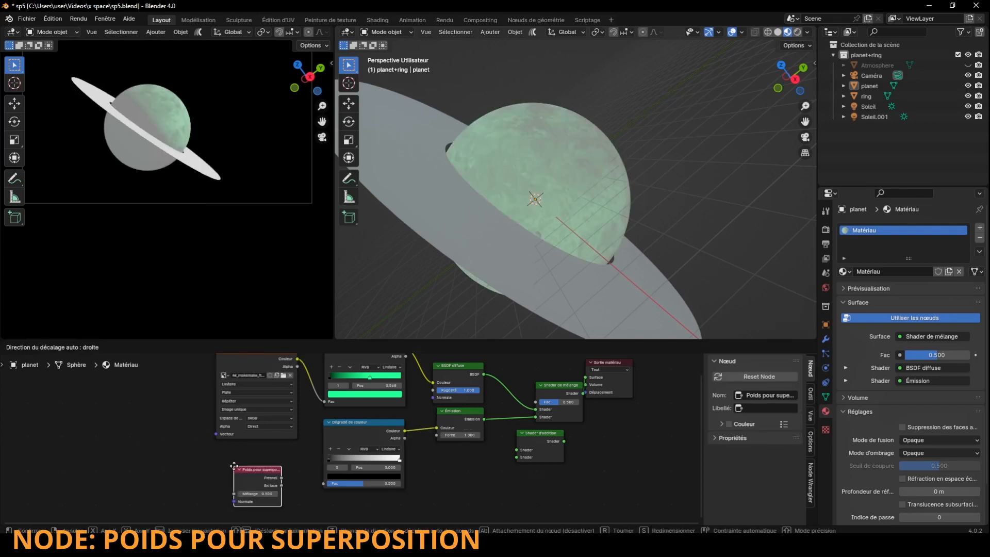
click(277, 475)
drag(322, 480, 325, 481)
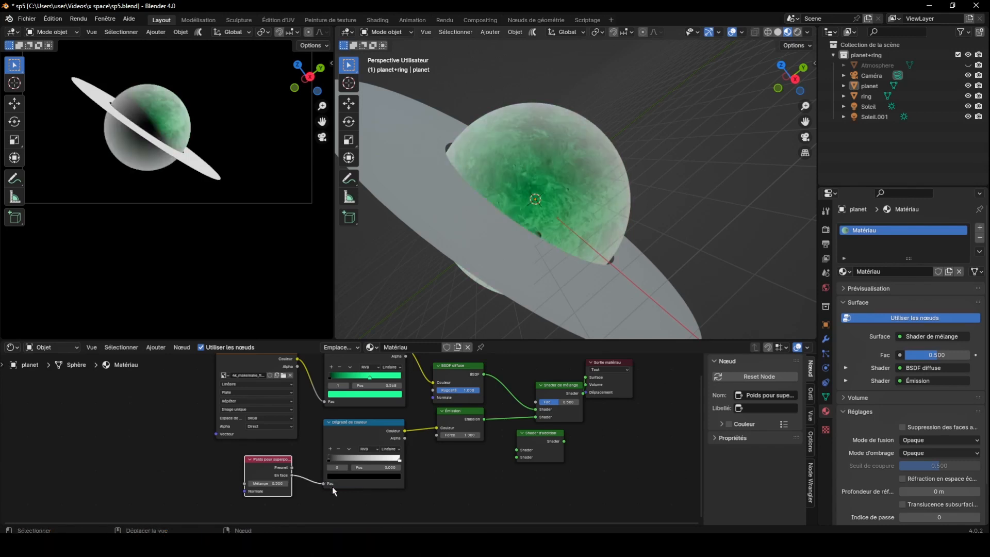
Shift the emission Color Ramp's black stop inward and change its white stop to bright green.
scroll(301, 494, up, 2)
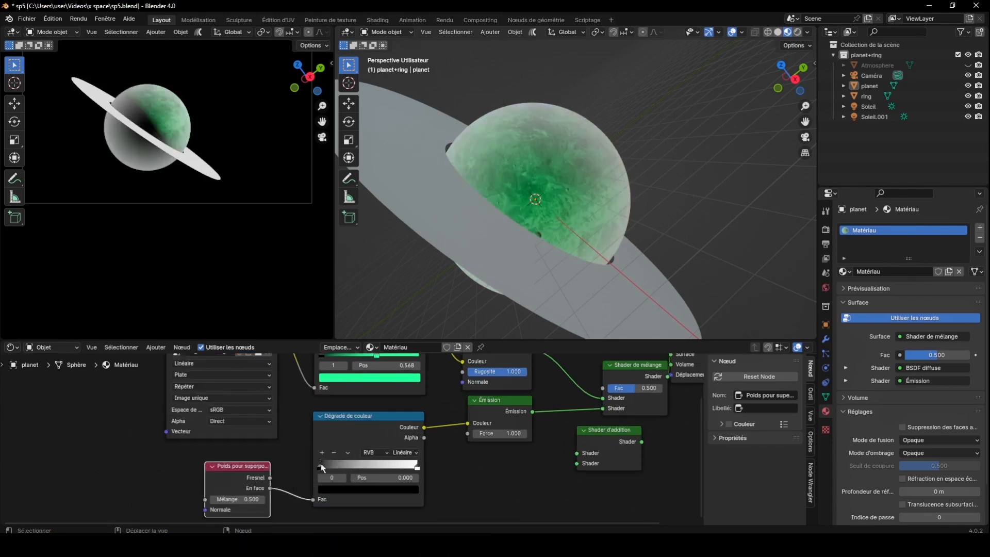
drag(321, 463, 340, 464)
click(415, 467)
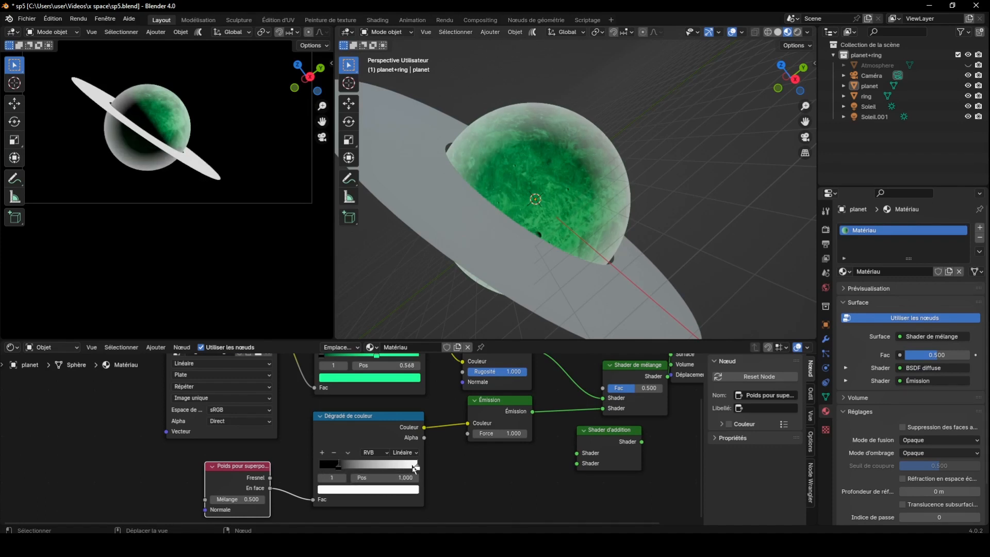
click(394, 489)
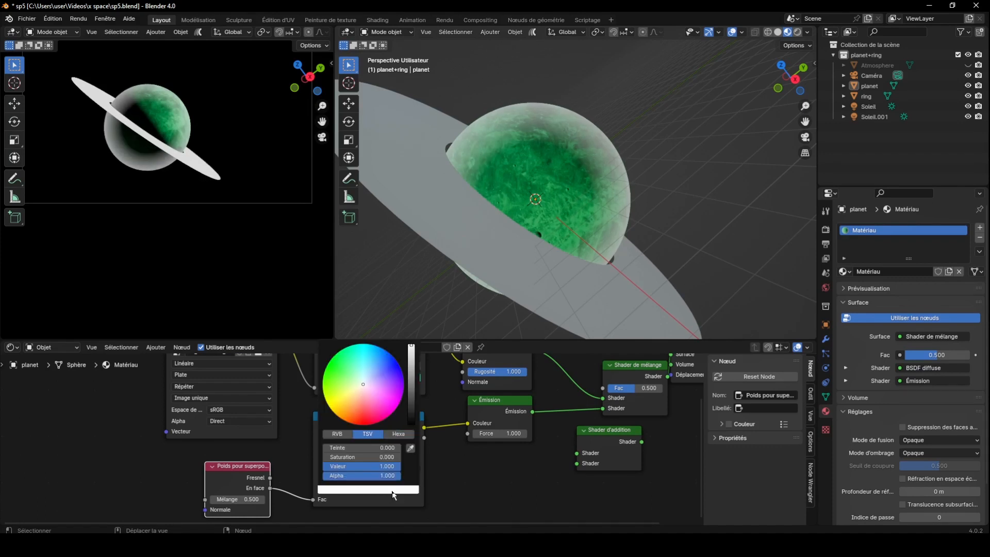
drag(341, 372, 344, 361)
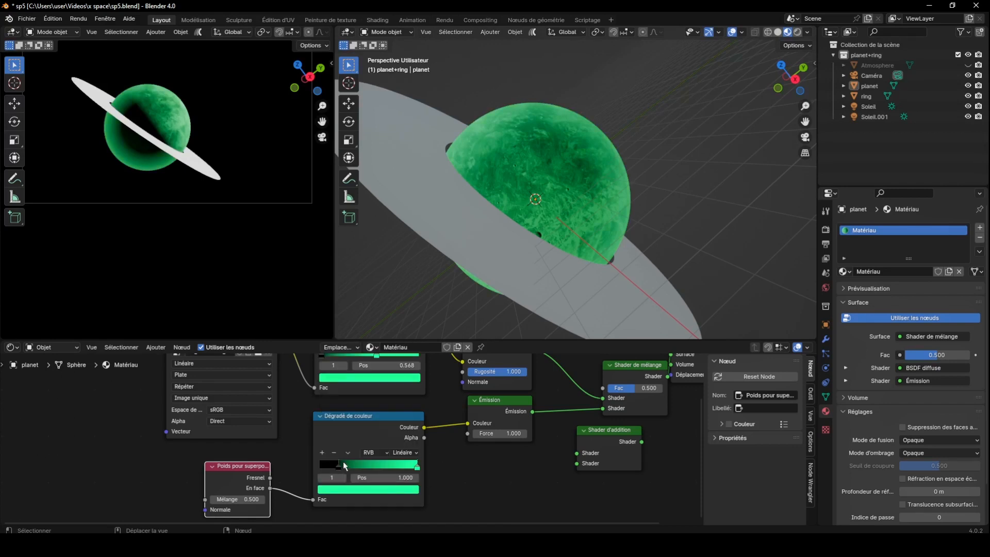
Set the emission Color Ramp's interpolation to B-spline and move its black stop to position 0.468.
click(405, 453)
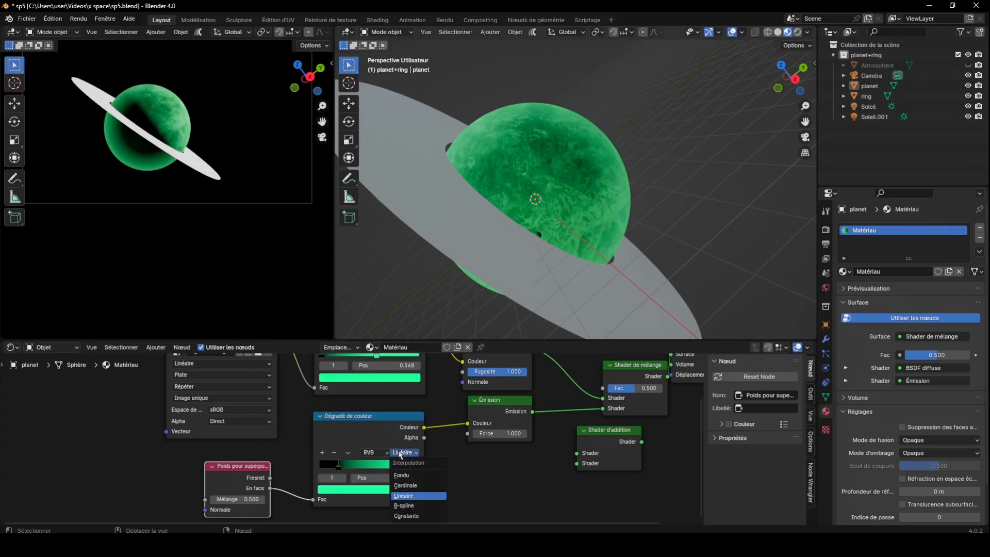
click(408, 496)
drag(338, 465, 386, 464)
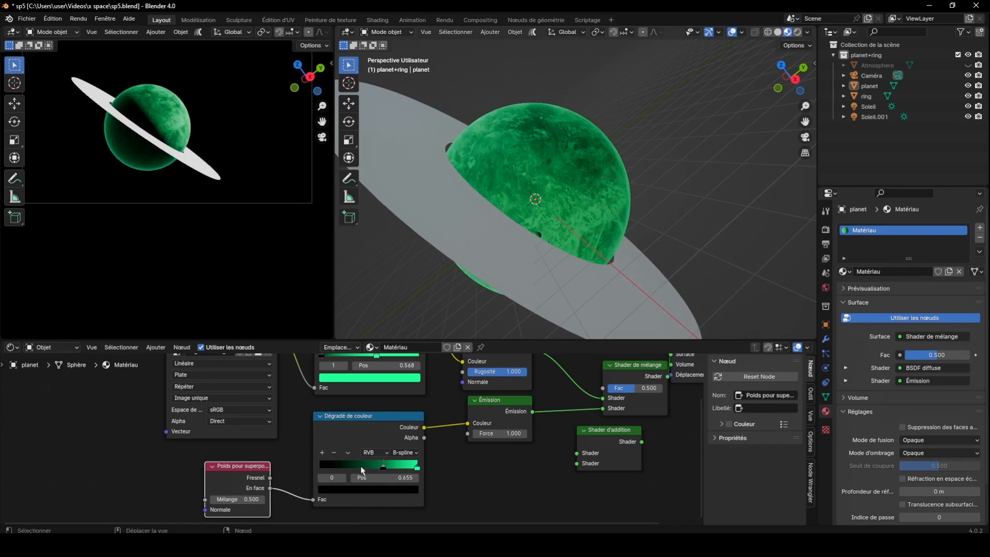
drag(383, 465, 369, 465)
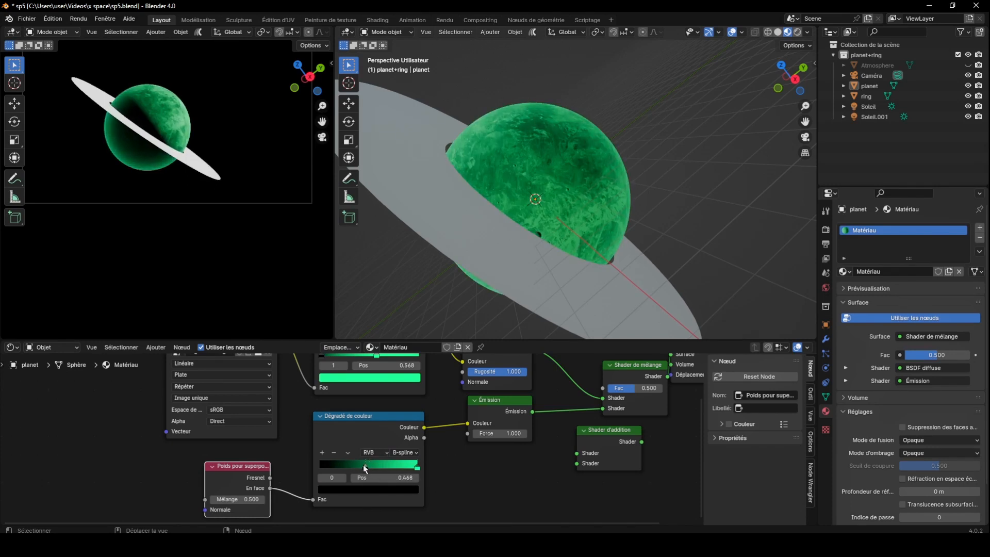
Set the Layer Weight blend to 0.200 and move the emission ramp's black stop to position 0.245.
scroll(744, 218, up, 3)
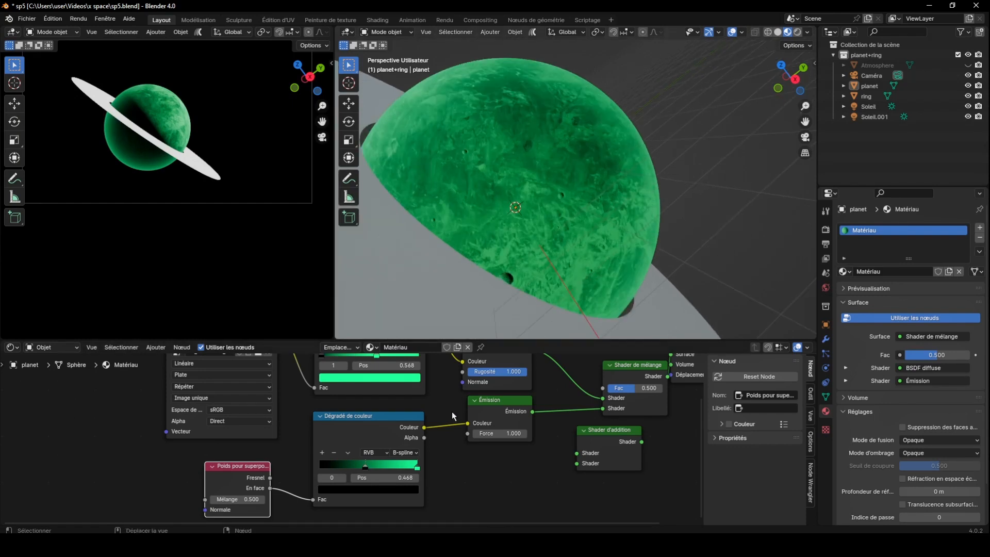
click(214, 499)
click(213, 500)
click(213, 499)
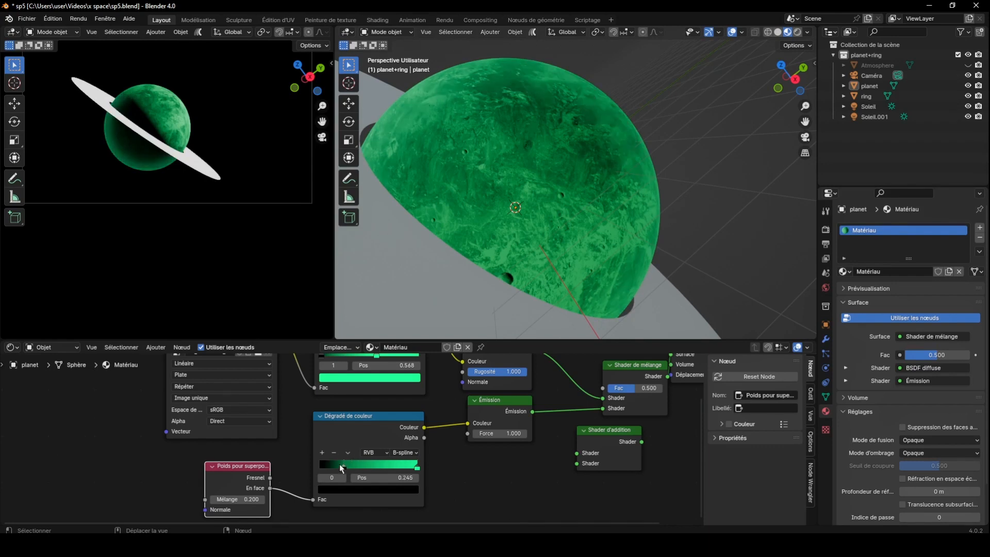
drag(361, 468, 342, 464)
Set the Emission strength to 14.300 and add a dark green stop at position 0.773 to the emission ramp.
drag(702, 438, 700, 438)
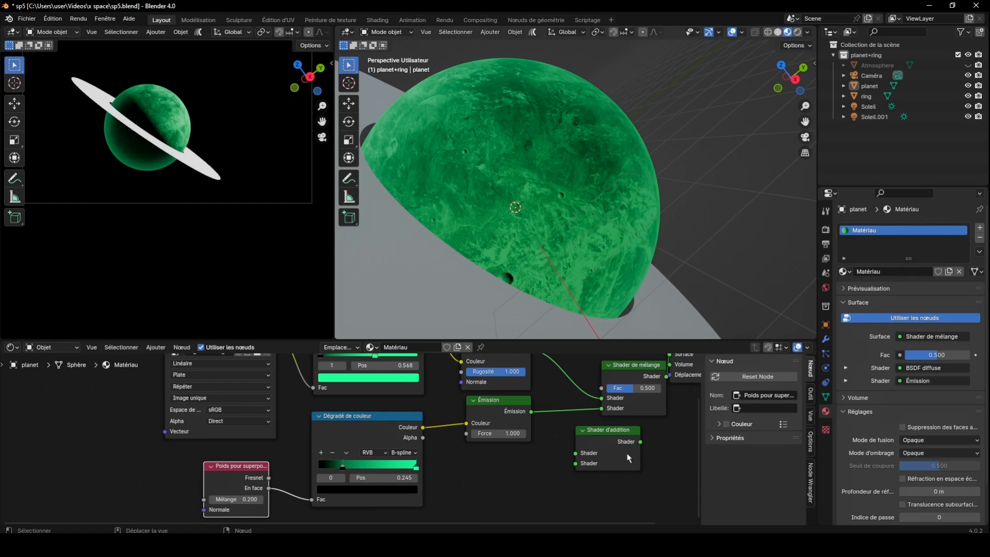
drag(498, 433, 566, 433)
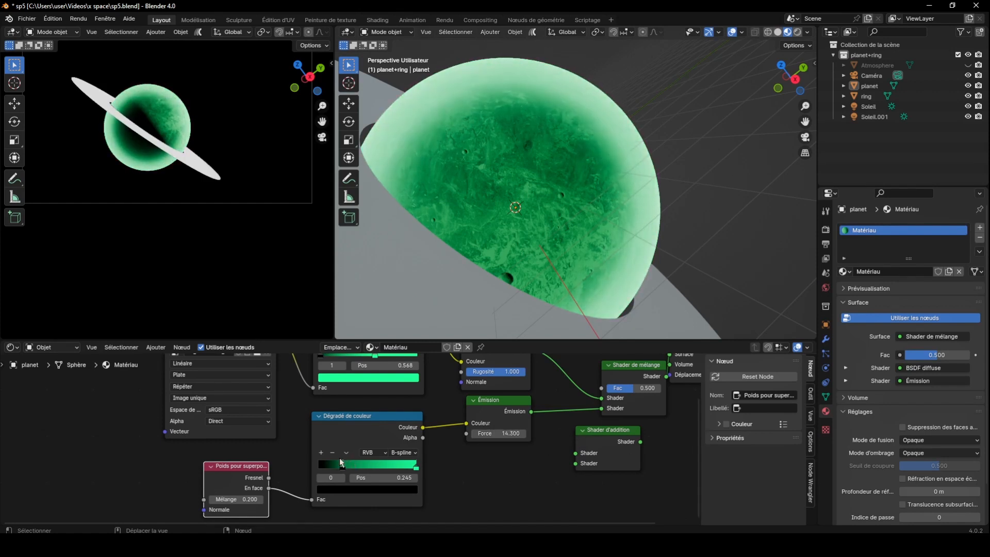
click(320, 453)
click(379, 489)
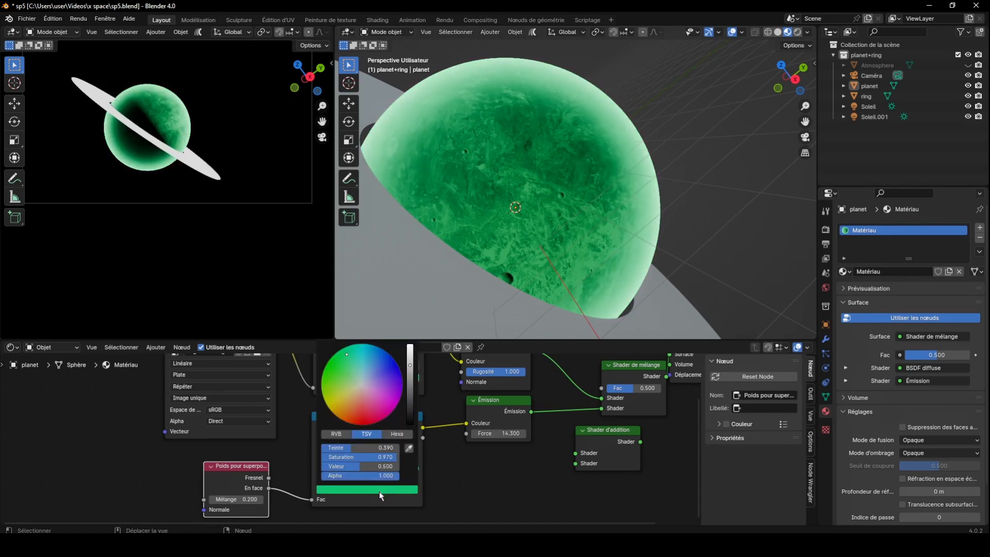
click(408, 391)
click(409, 399)
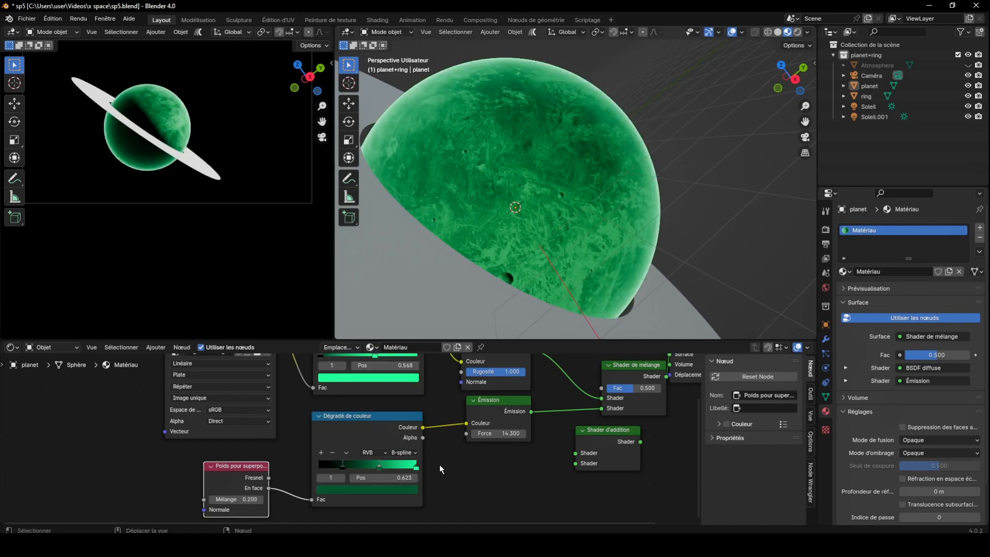
drag(379, 466, 392, 467)
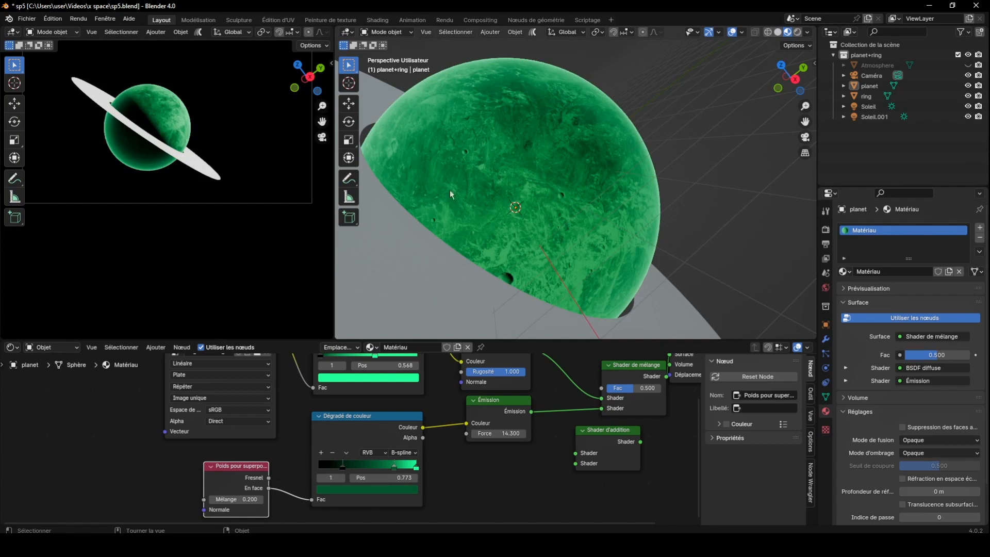
Inspect the planet's edge glow up close in the camera viewport and hide the ring object.
scroll(270, 124, up, 3)
scroll(271, 123, up, 4)
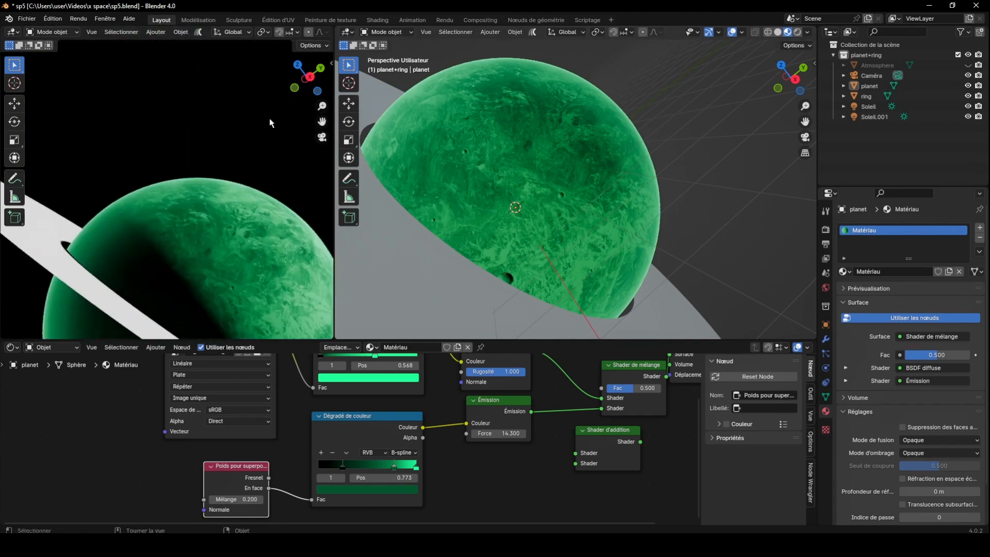
scroll(276, 121, up, 3)
drag(320, 121, 301, 83)
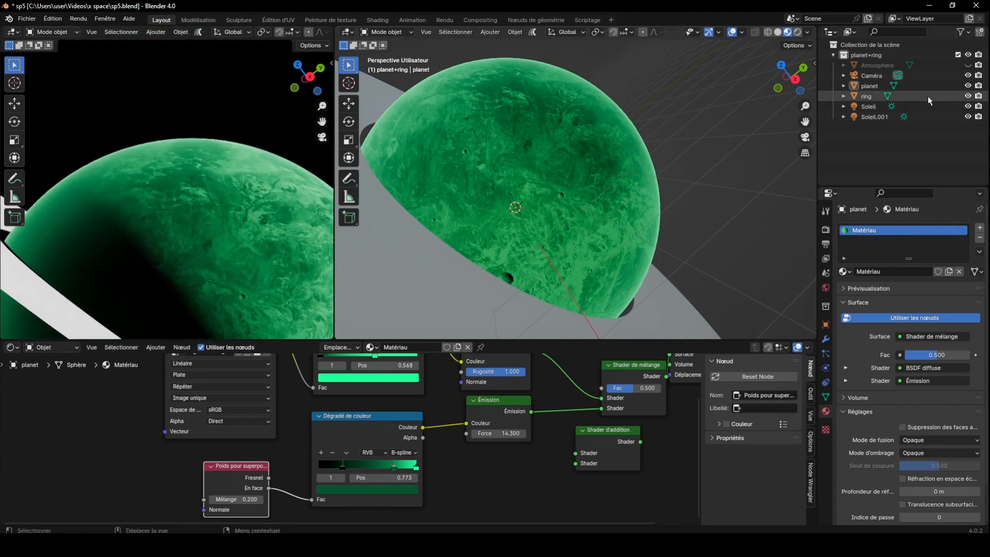
click(968, 97)
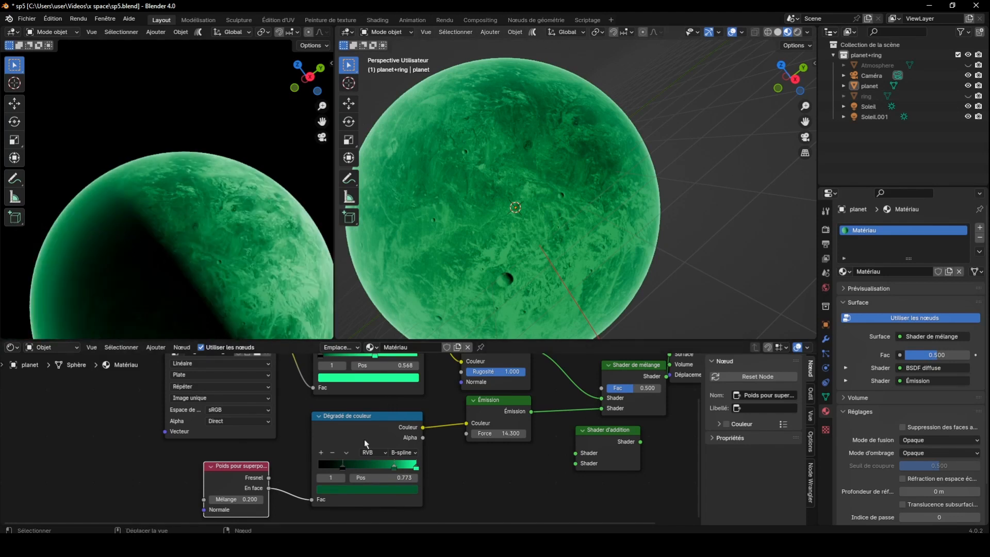
Insert a Mix Color node between the emission Color Ramp and the Emission node.
drag(356, 419, 370, 443)
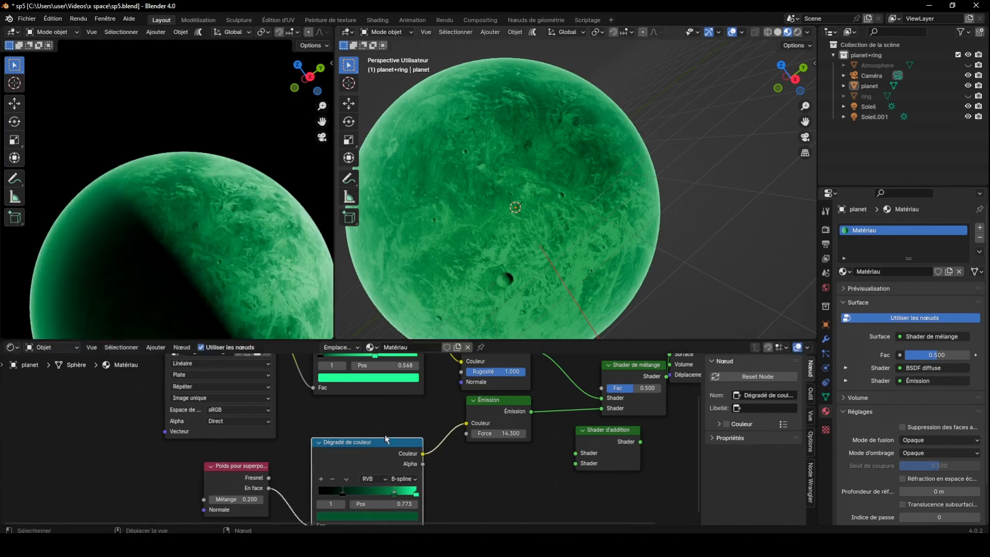
click(156, 347)
mouse_move(181, 394)
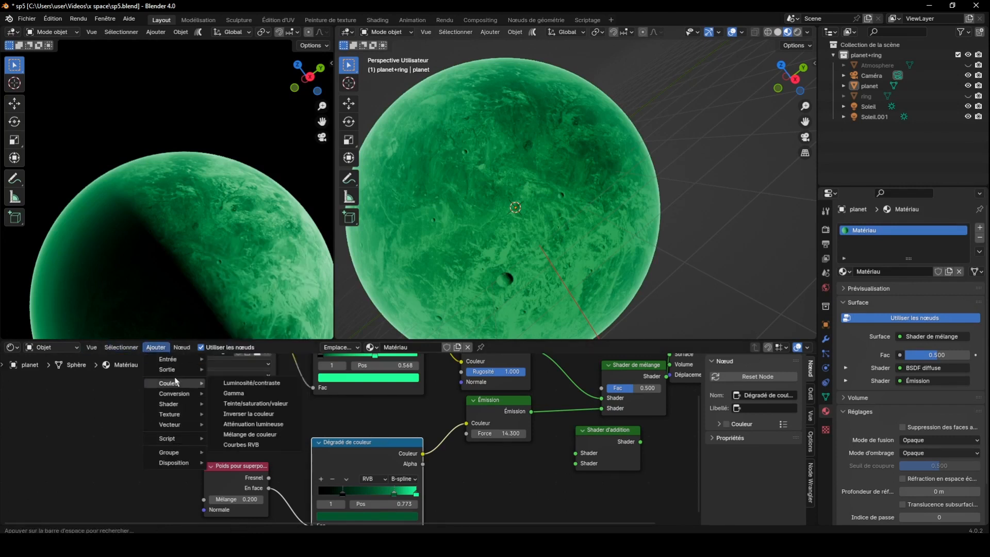
click(248, 435)
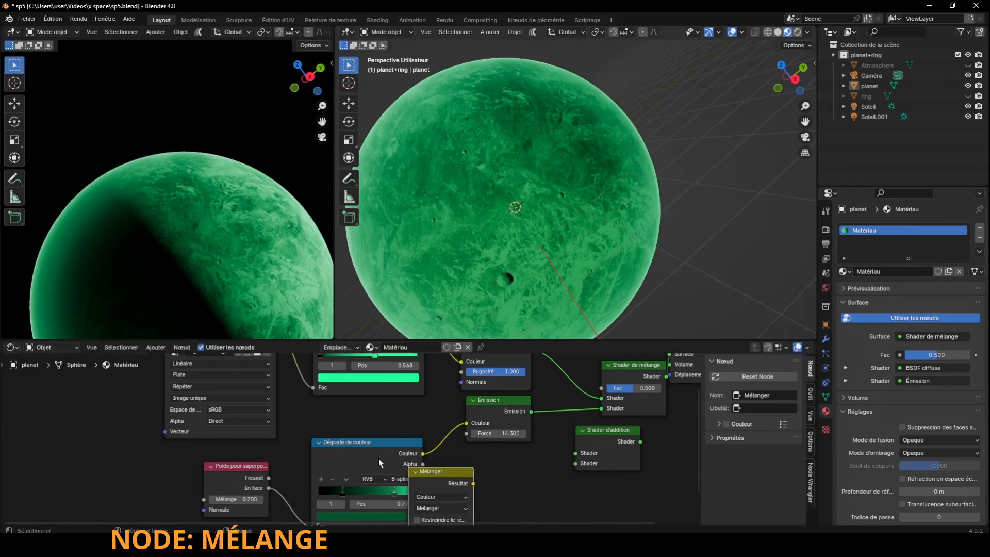
click(394, 442)
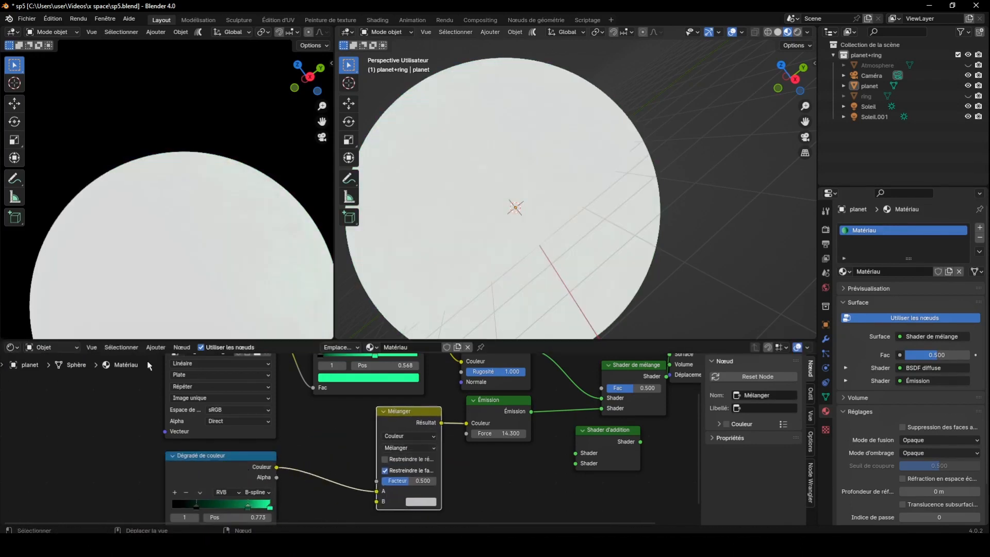
Add a Gradient Texture feeding the Mix node's A input and connect the emission Color Ramp to its B input.
click(155, 347)
mouse_move(170, 406)
click(255, 313)
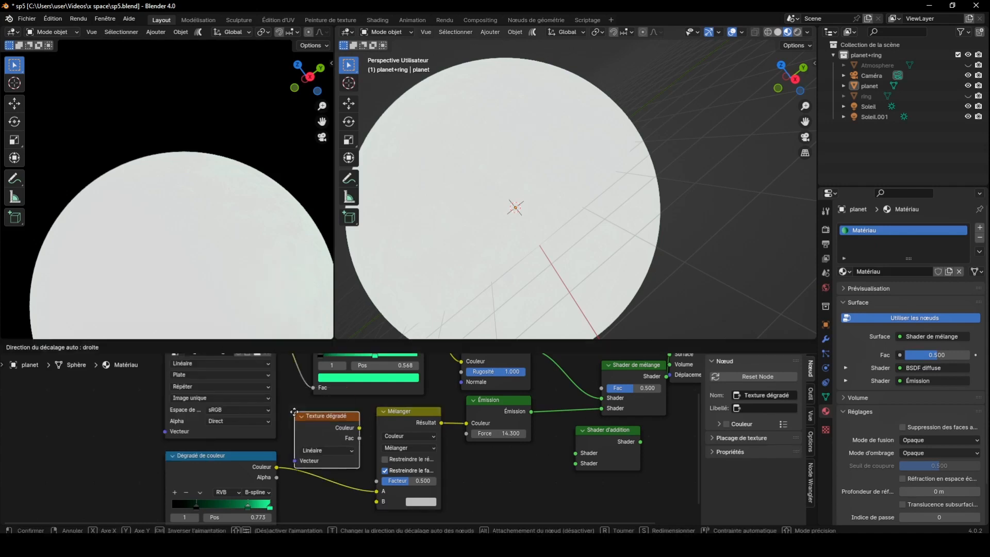
click(290, 410)
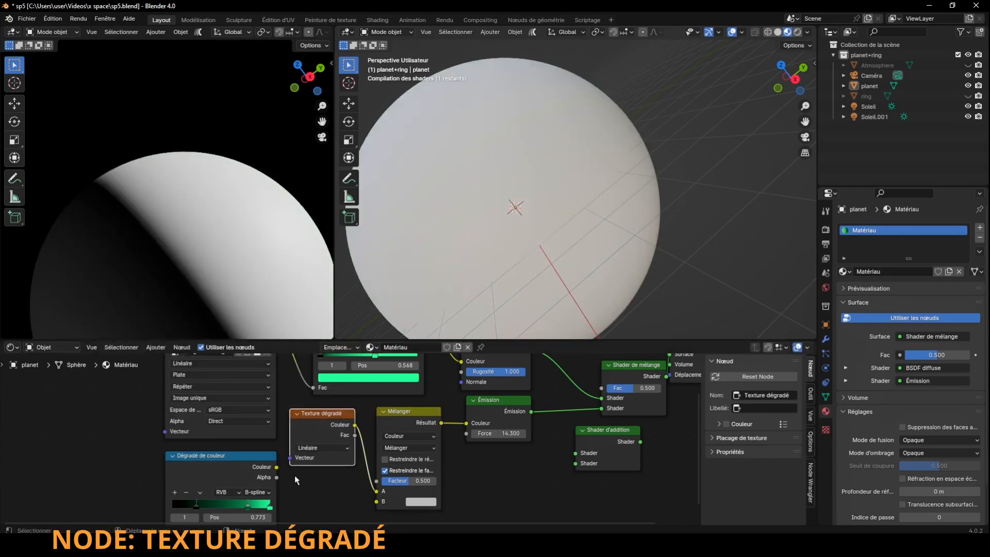
drag(279, 468, 375, 501)
drag(256, 475, 190, 497)
scroll(671, 452, down, 5)
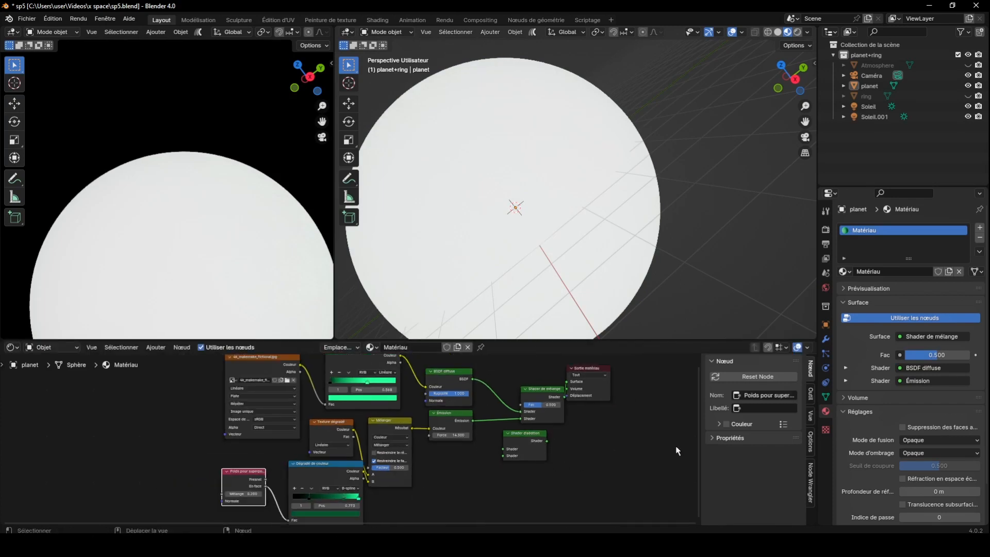
drag(696, 418, 696, 447)
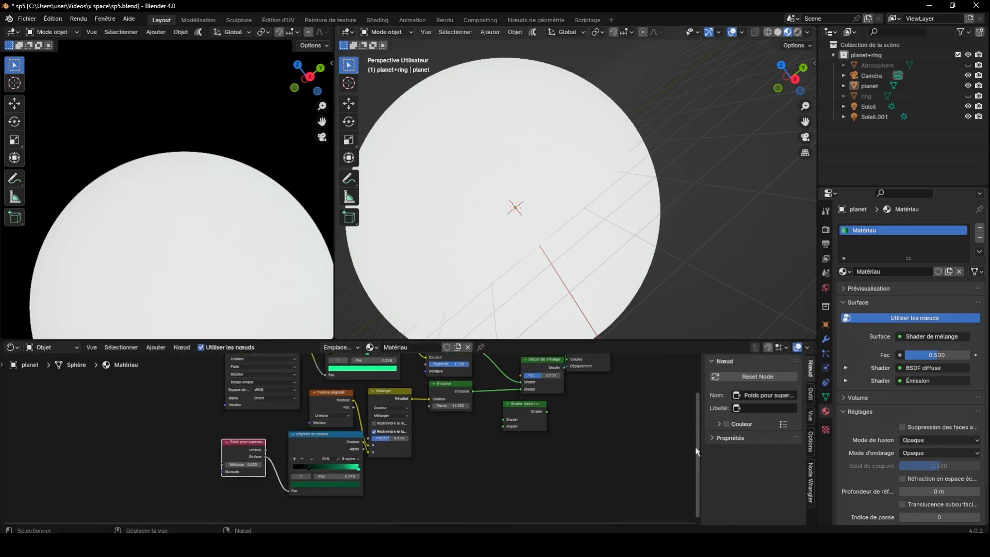
Add Mapping and Texture Coordinate nodes to the Gradient Texture, using the Object output as the mapping vector.
click(328, 412)
key(ctrl+t)
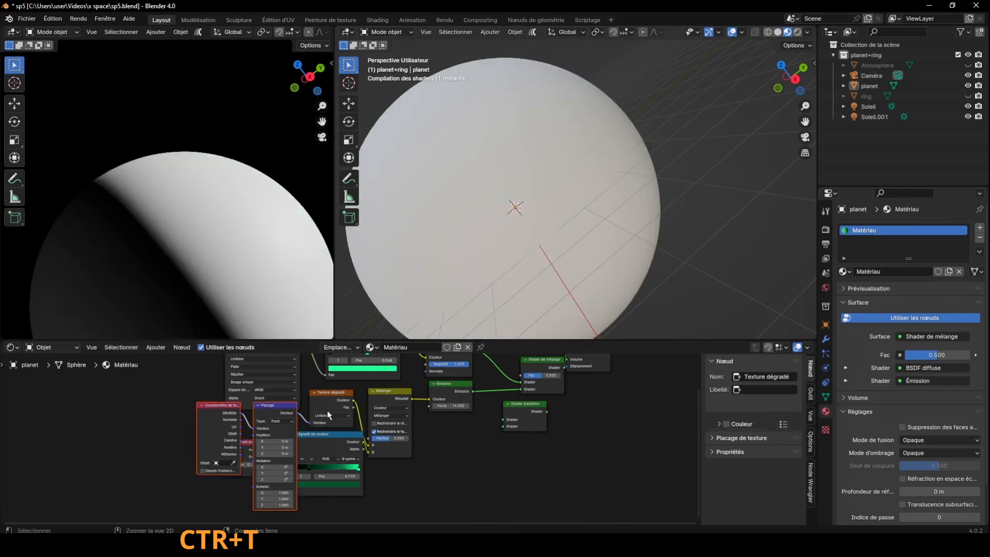
drag(256, 421, 191, 421)
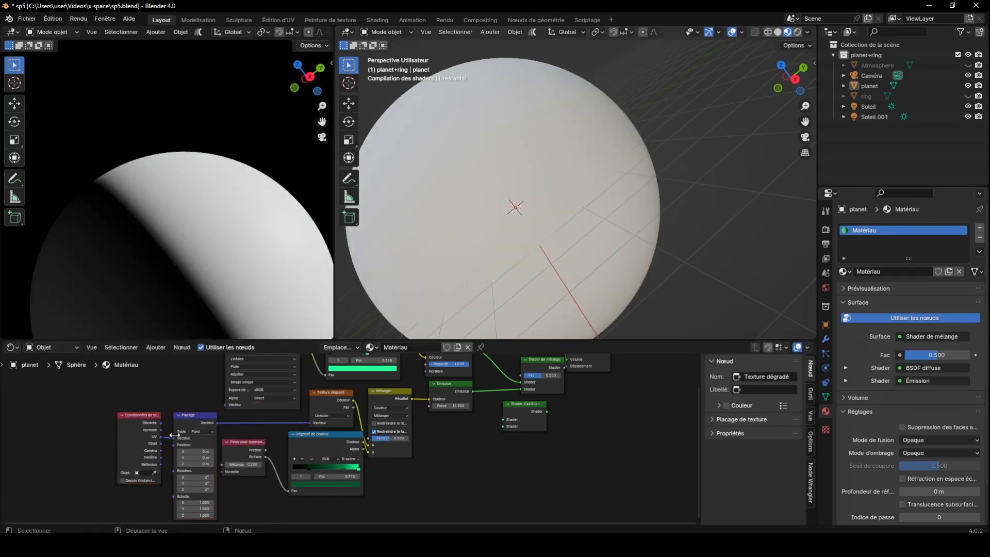
click(160, 446)
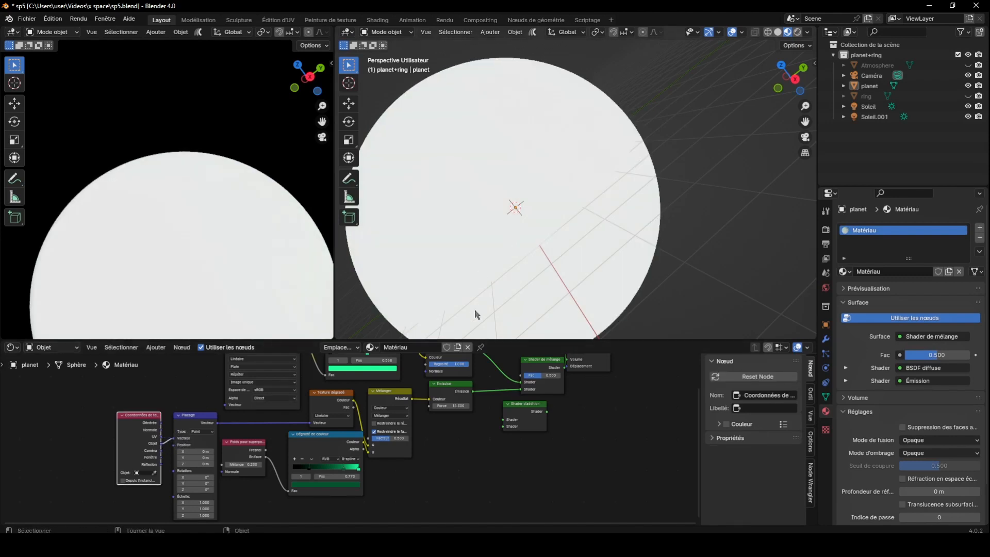
Set the Mix node's blend mode to Multiply with a factor of 1.000.
drag(359, 449, 357, 469)
click(391, 416)
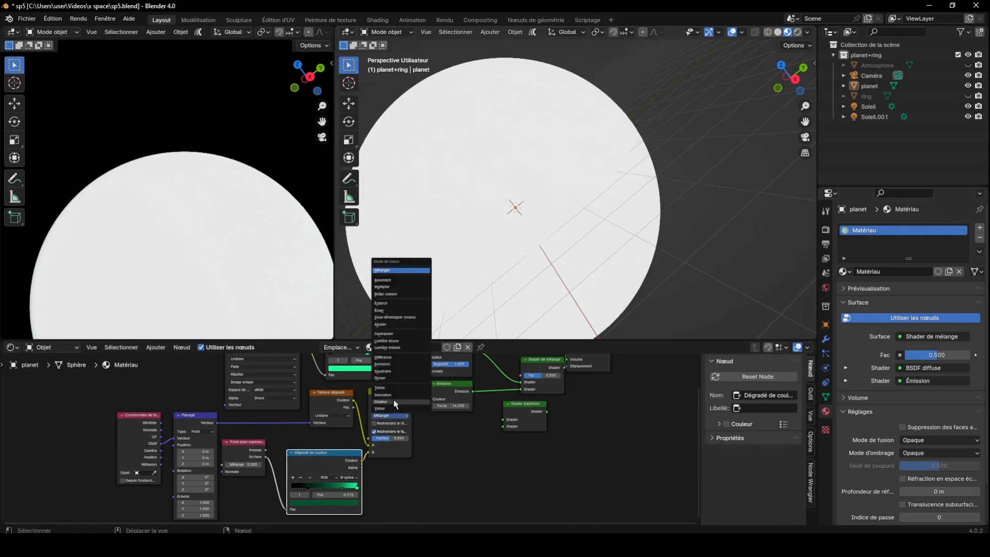
click(383, 287)
drag(391, 438, 411, 439)
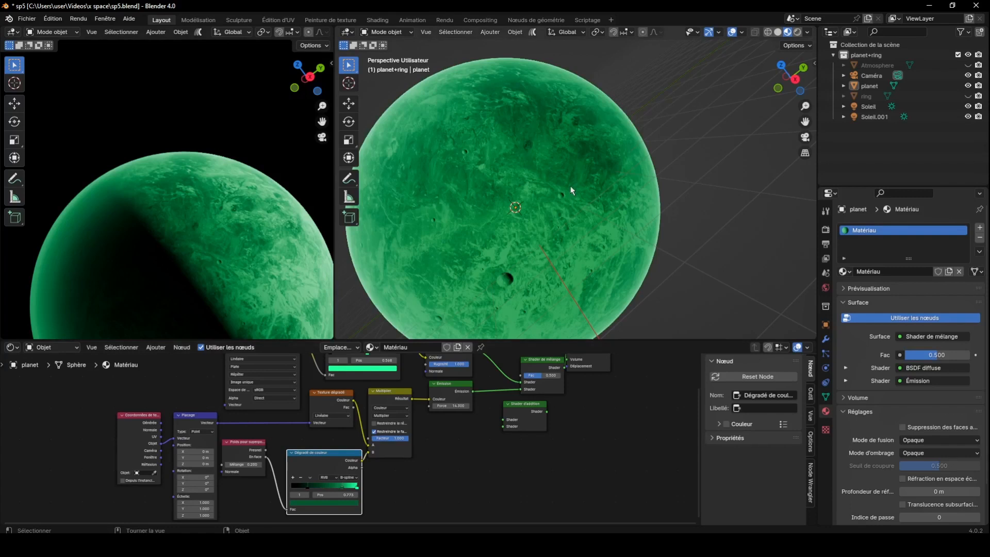
Examine the planet's edge glow on its lit and dark sides from several angles in both viewports.
scroll(571, 187, down, 3)
drag(792, 78, 431, 78)
scroll(138, 233, down, 4)
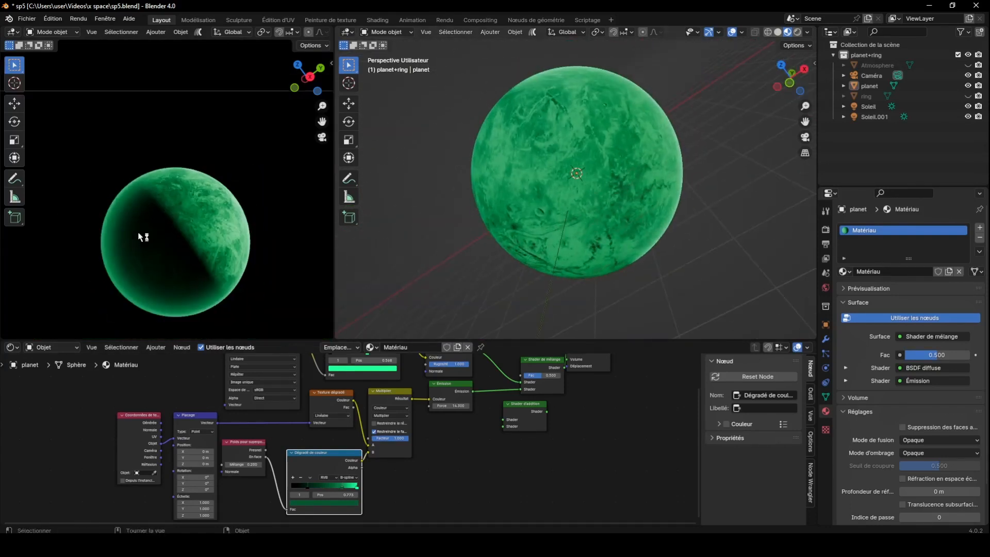
scroll(147, 232, down, 5)
scroll(218, 216, up, 1)
key(n)
key(n)
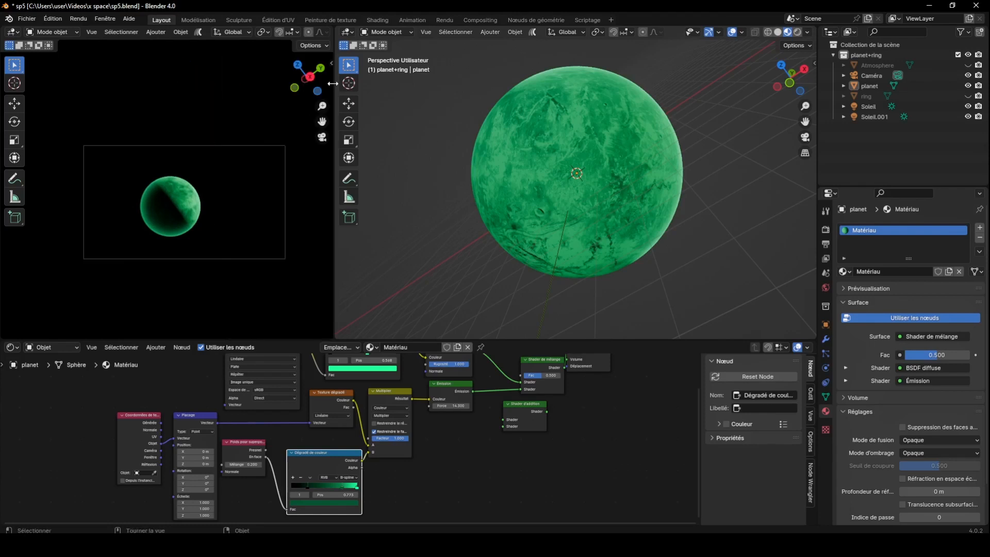
drag(310, 77, 395, 129)
scroll(176, 164, up, 8)
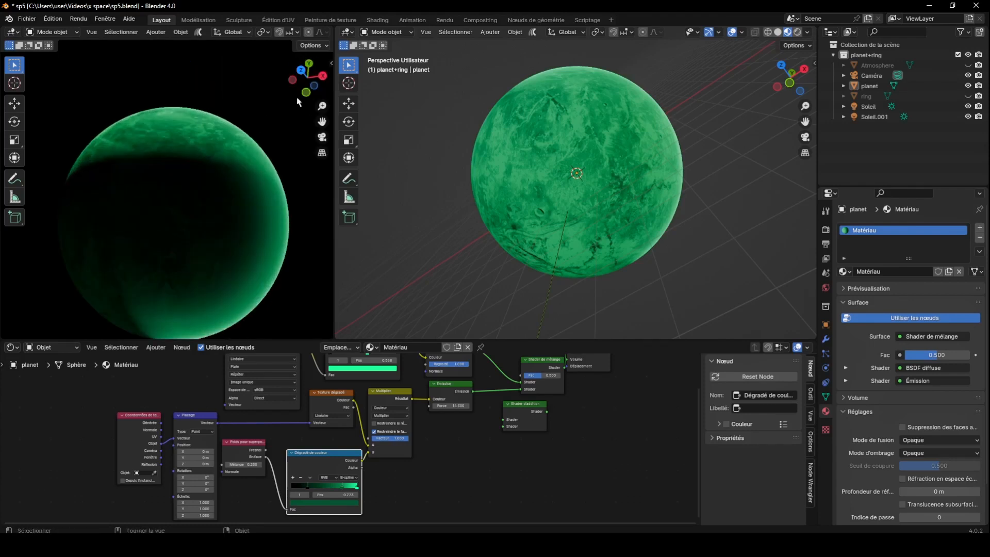
mouse_move(304, 85)
mouse_down()
mouse_move(325, 83)
mouse_move(299, 78)
mouse_up()
Assign a sun as the Texture Coordinate node's reference object and set the Mapping node's Y rotation to 90°.
drag(133, 468, 101, 466)
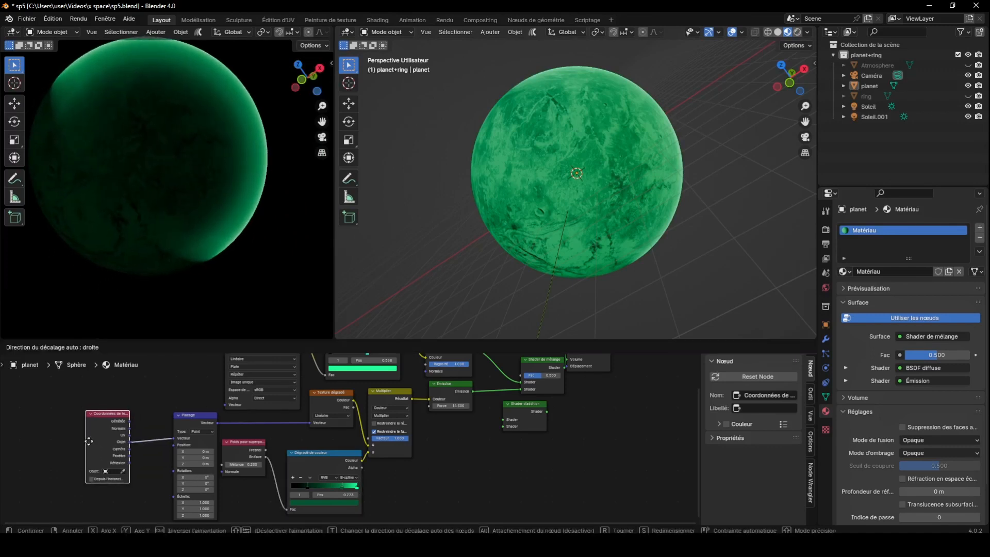
click(110, 470)
click(43, 458)
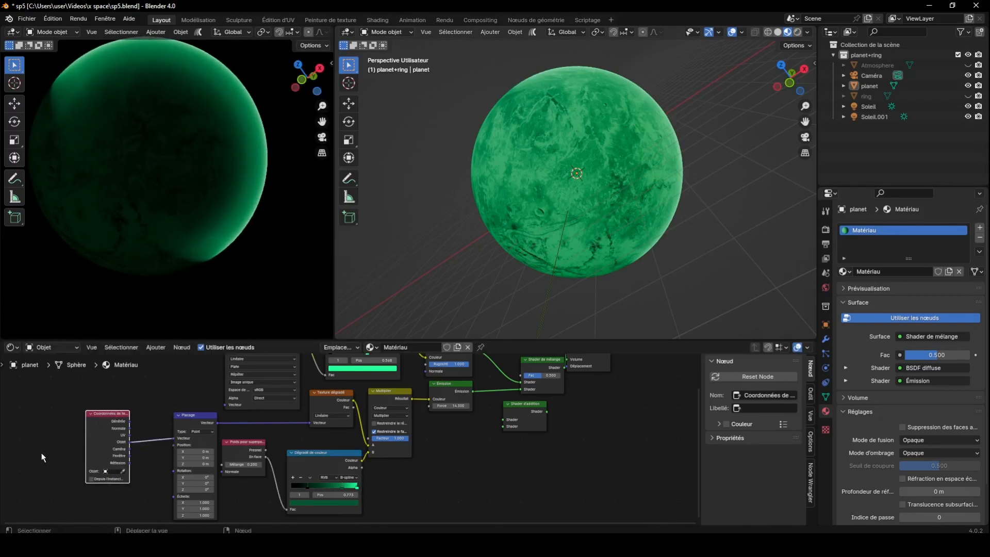
scroll(43, 458, up, 4)
click(30, 483)
click(35, 434)
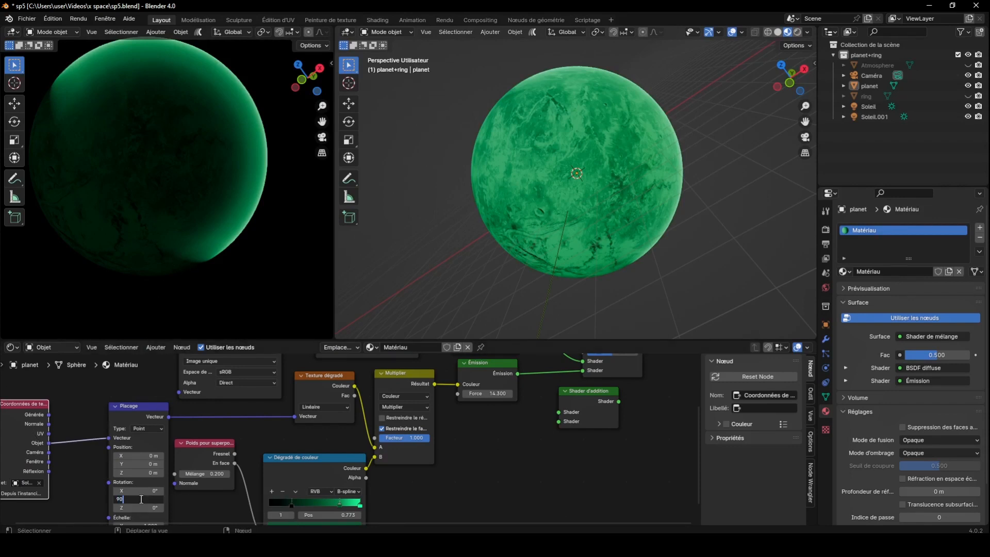
key(Return)
Check the glow on the planet's lit edge and move the Layer Weight and Image Texture nodes clear of their neighbours.
mouse_move(307, 78)
mouse_down()
mouse_move(284, 91)
mouse_move(287, 100)
mouse_move(304, 85)
mouse_move(296, 100)
mouse_move(292, 82)
mouse_up()
scroll(278, 114, up, 2)
scroll(230, 159, up, 3)
drag(321, 122, 412, 153)
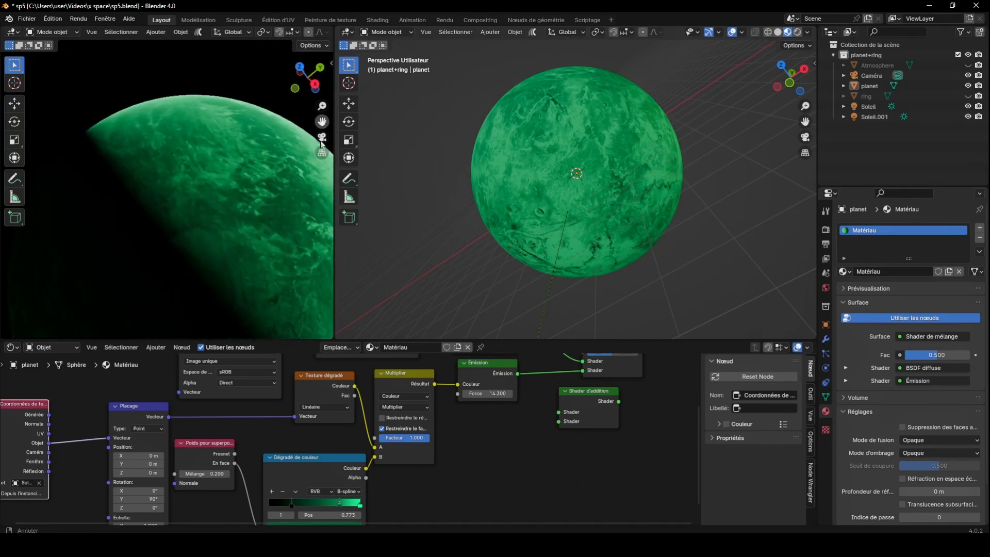
scroll(293, 447, down, 3)
drag(316, 451, 267, 460)
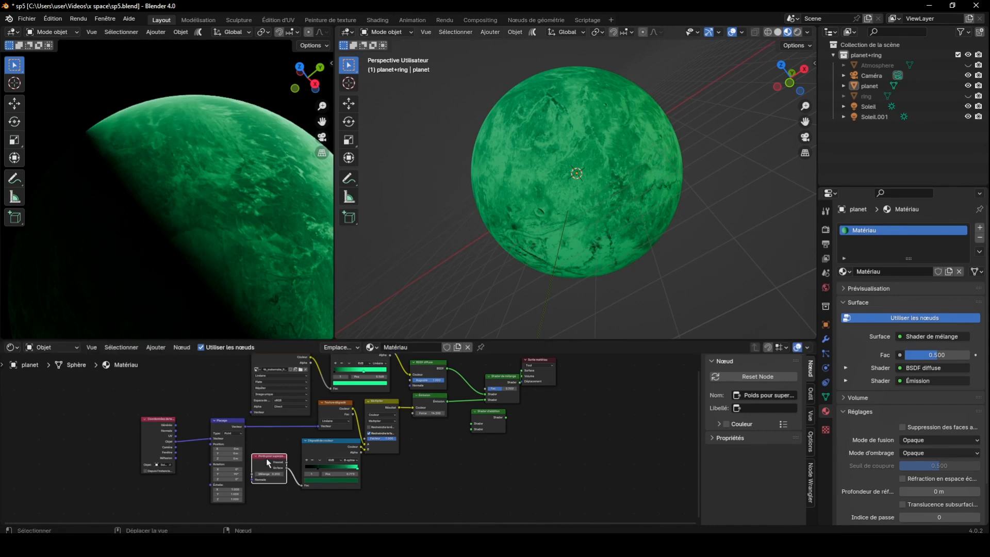
scroll(439, 451, down, 1)
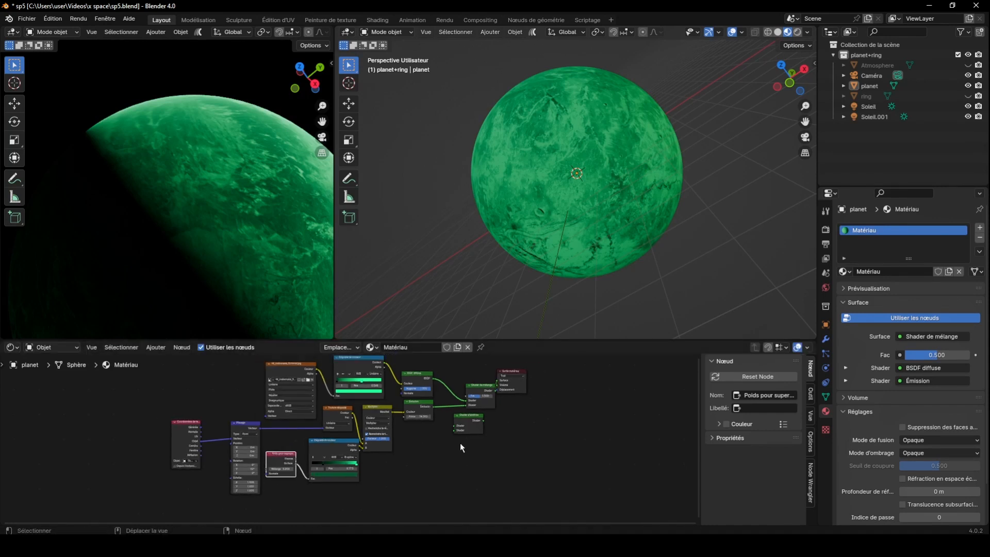
drag(433, 515, 183, 422)
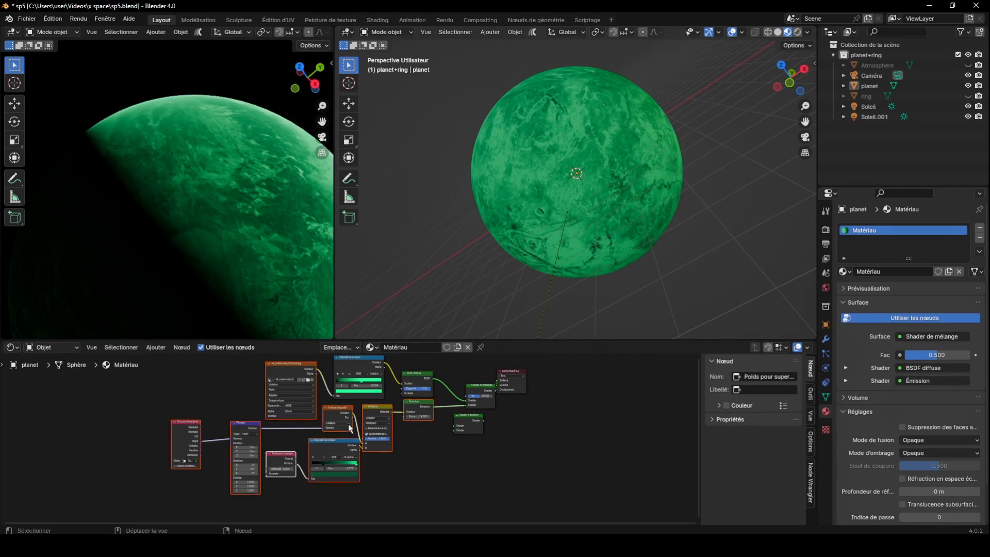
drag(294, 369, 287, 367)
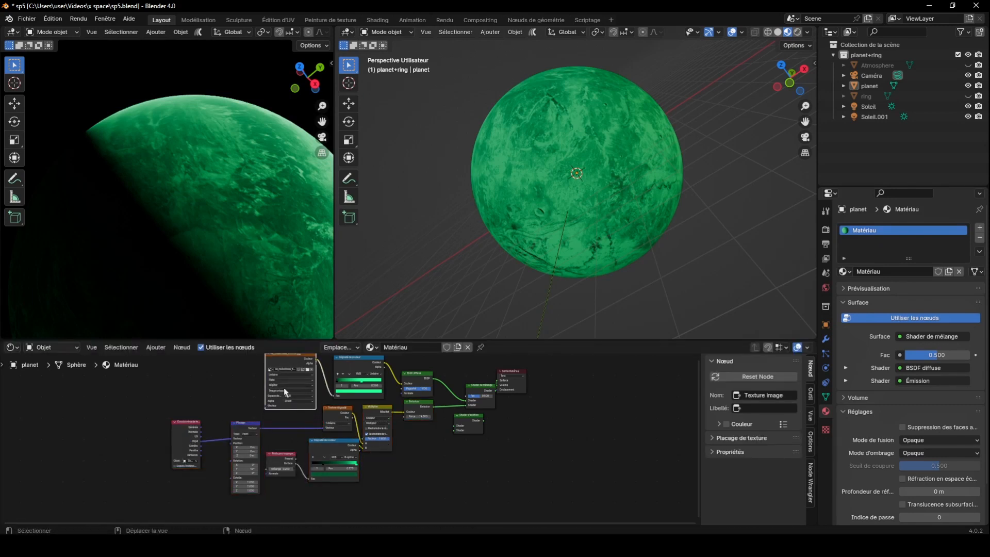
Duplicate the emission node chain from Mapping through Emission, without the Texture Coordinate node, and place the copy below the original.
drag(428, 511, 191, 424)
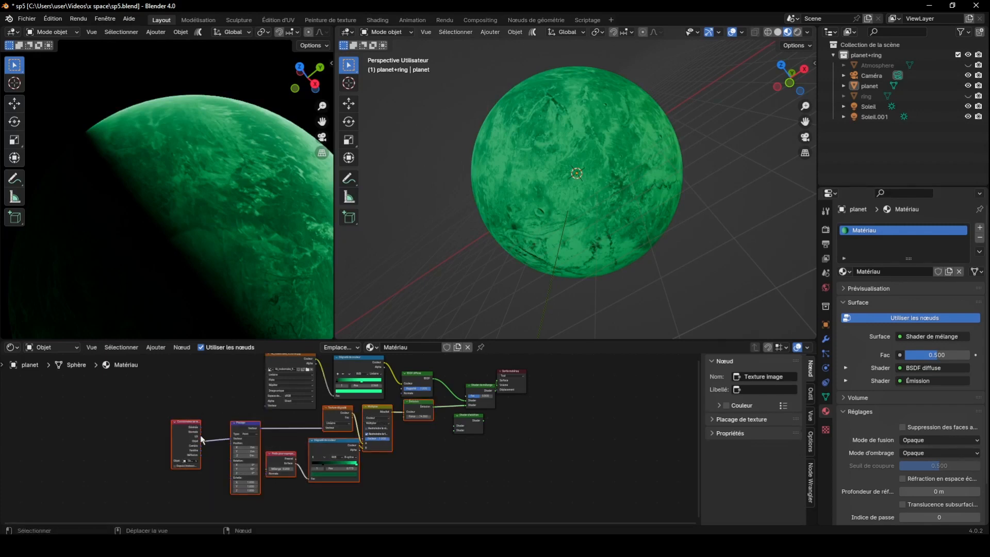
drag(408, 502, 245, 426)
key(shift+d)
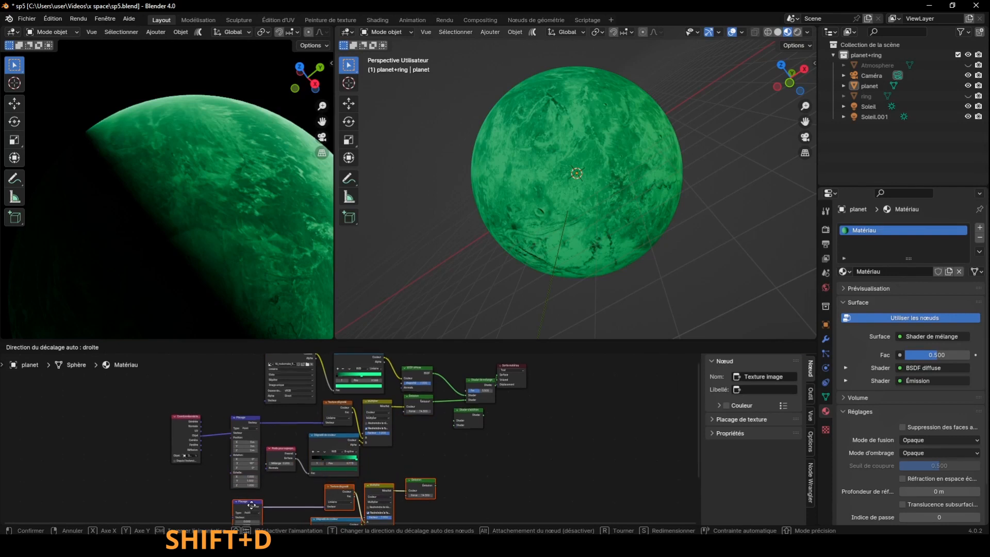
click(427, 455)
Combine both Emission nodes through the Add Shader feeding the Mix Shader, and link the Texture Coordinate's Object output to the duplicated Mapping node.
drag(468, 416, 464, 450)
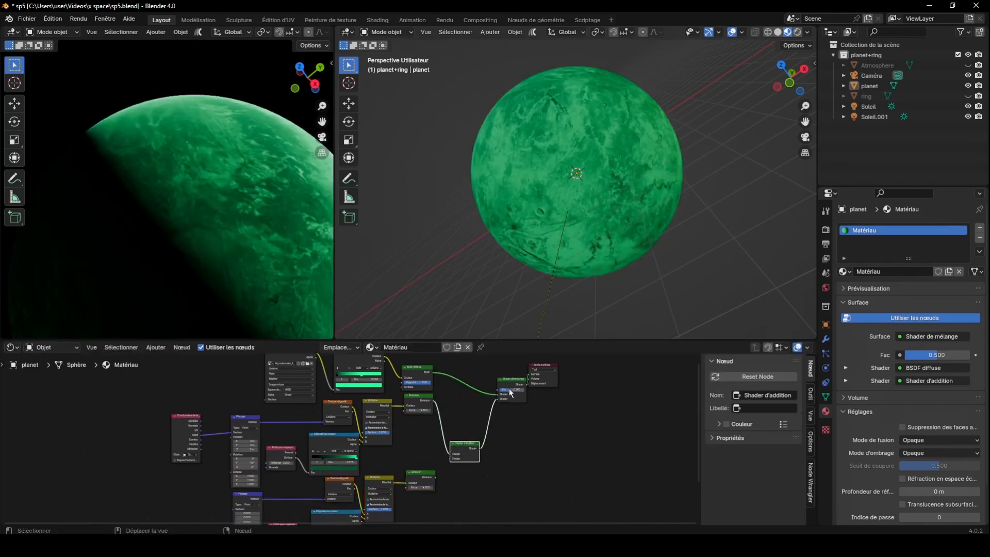
drag(511, 387, 511, 411)
drag(554, 379, 560, 415)
drag(435, 477, 453, 459)
drag(200, 436, 236, 490)
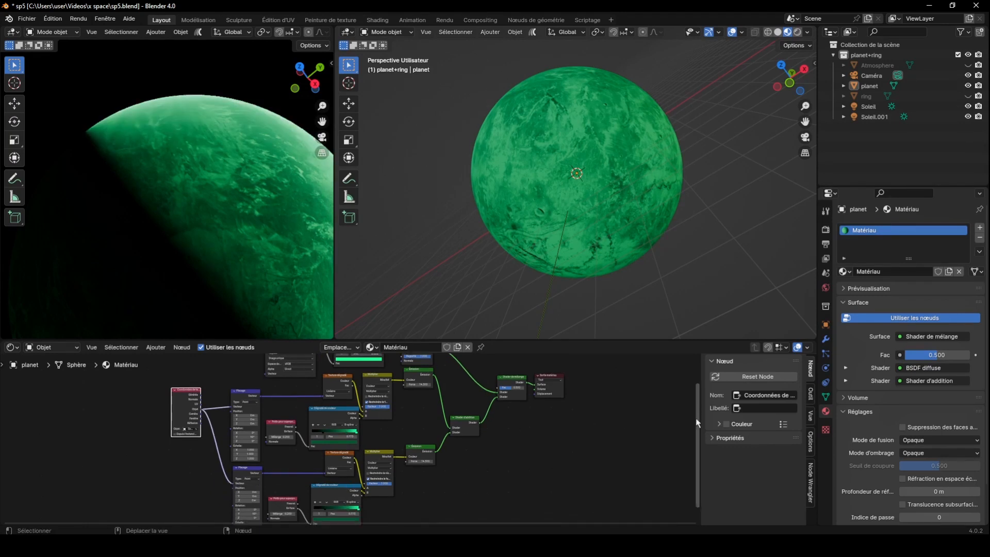
Set the duplicated Mapping node's Y rotation to -90° and frame the planet's dark side.
scroll(261, 498, up, 9)
middle_drag(309, 495, 178, 495)
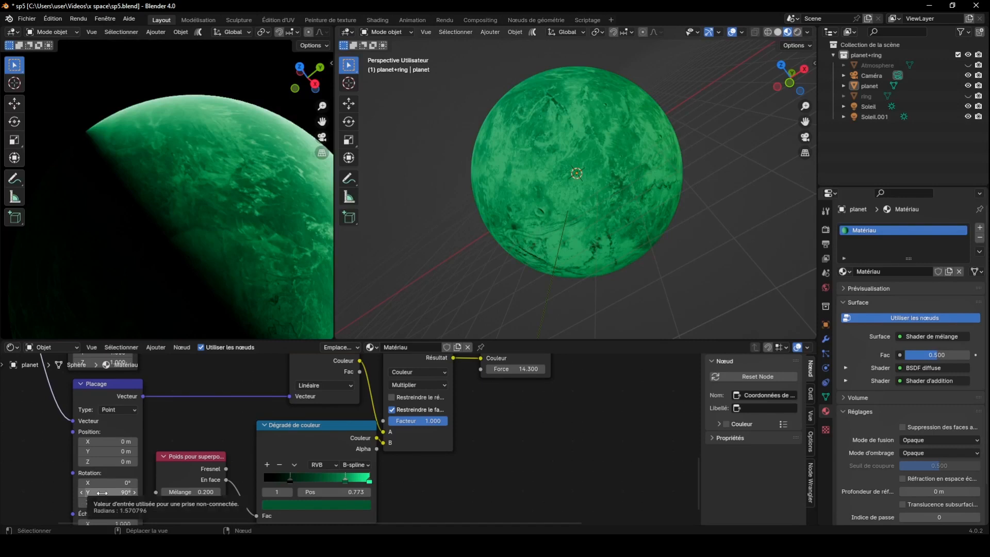
key(minus)
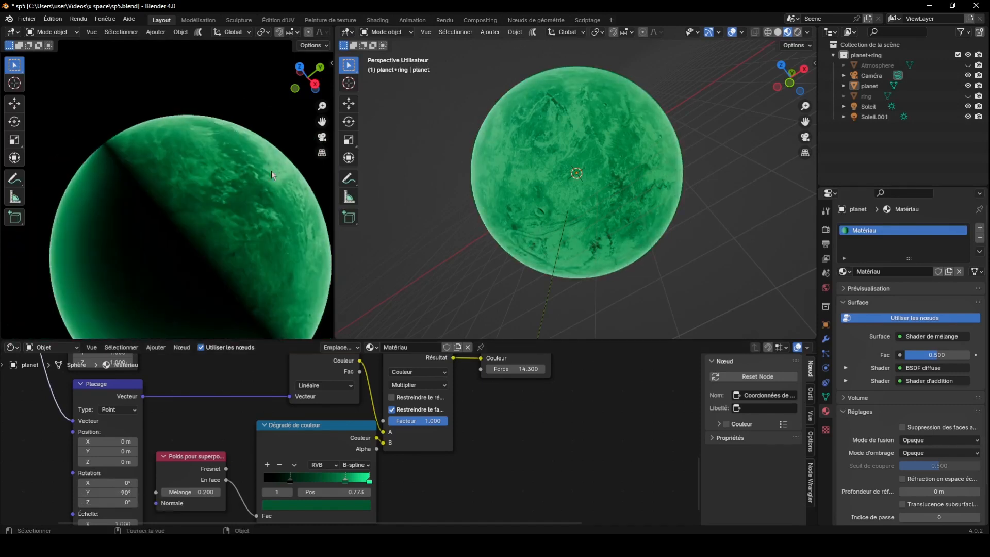
drag(319, 126, 369, 79)
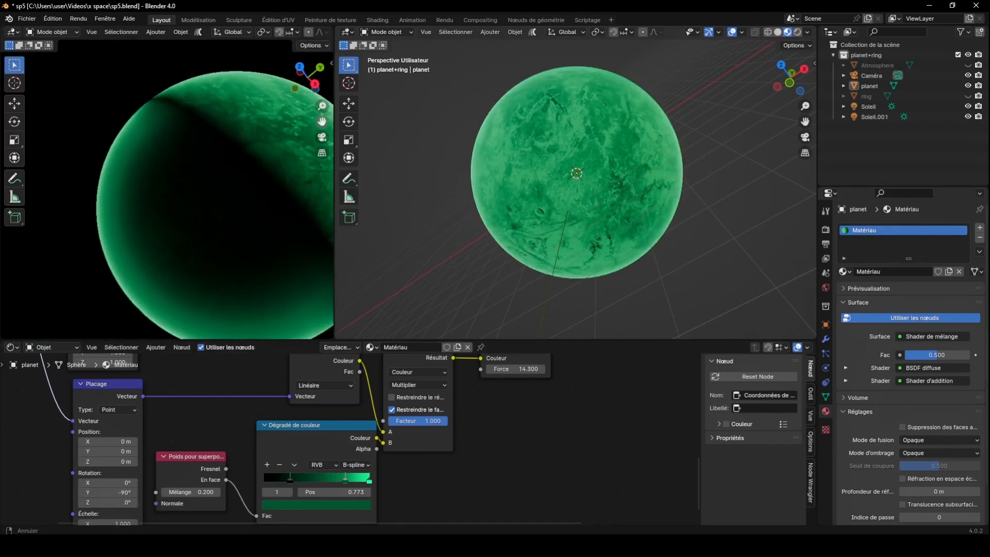
Recolour the duplicated Color Ramp's end stop yellow-green (hue 0.211) and its 0.773 stop dark yellow-brown (hue 0.121, saturation 0.695, value 0.090).
click(369, 481)
click(344, 505)
click(294, 405)
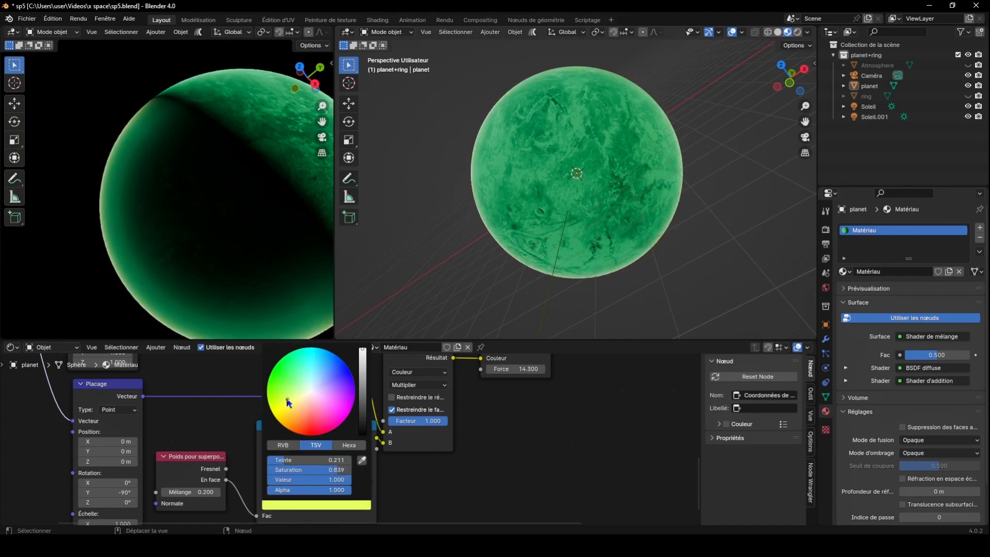
click(345, 480)
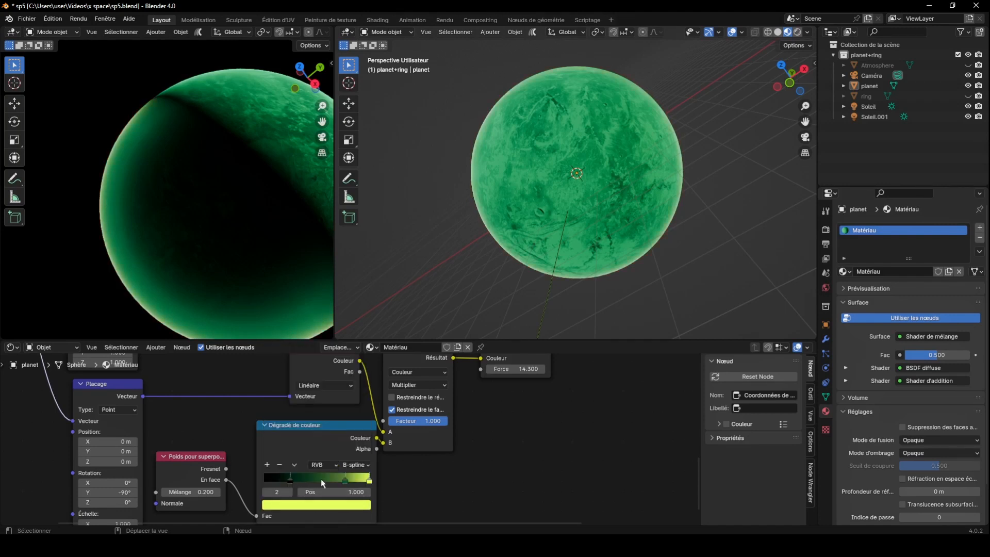
click(329, 506)
click(284, 397)
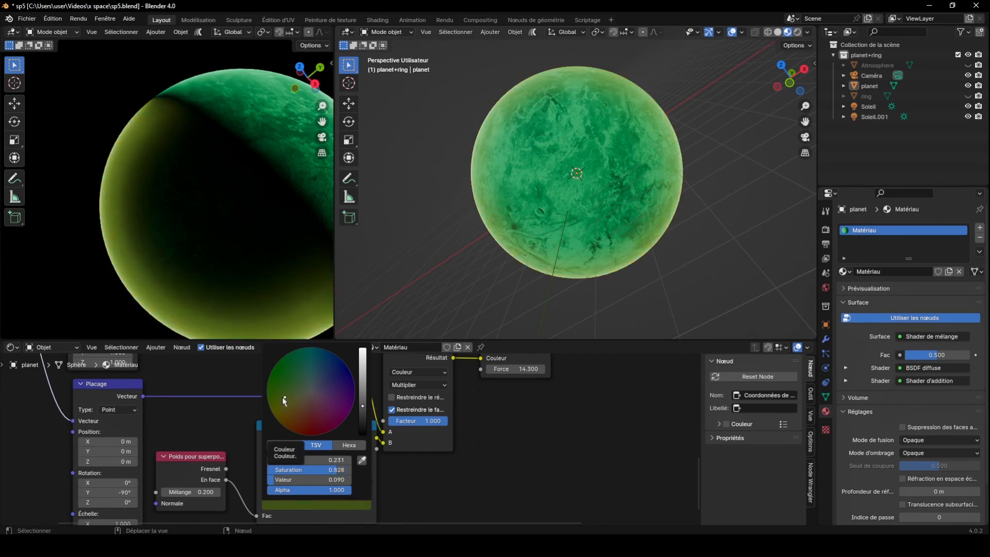
click(296, 406)
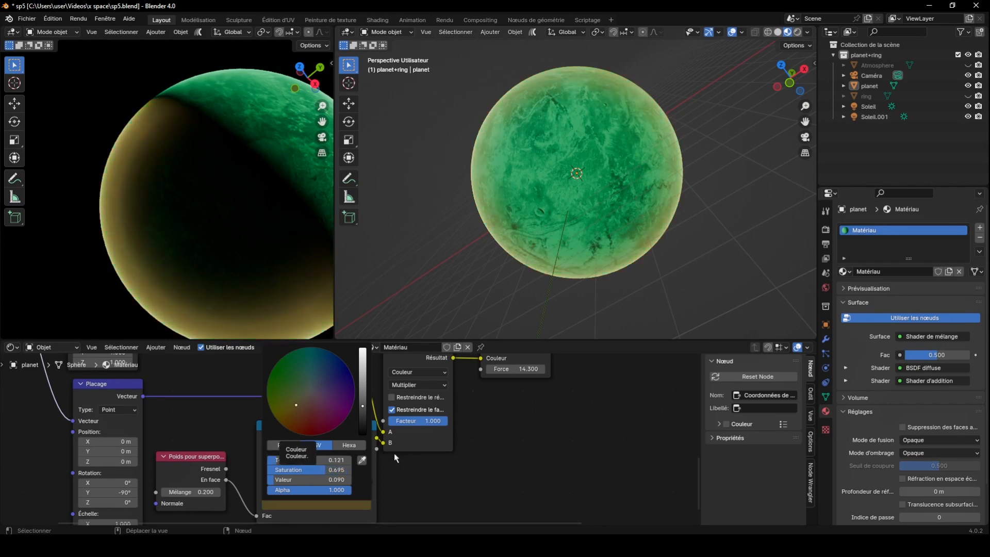
Move the duplicated Color Ramp's dark yellow-brown stop to 0.909 and set that chain's Emission strength to 2.000.
drag(329, 477, 363, 480)
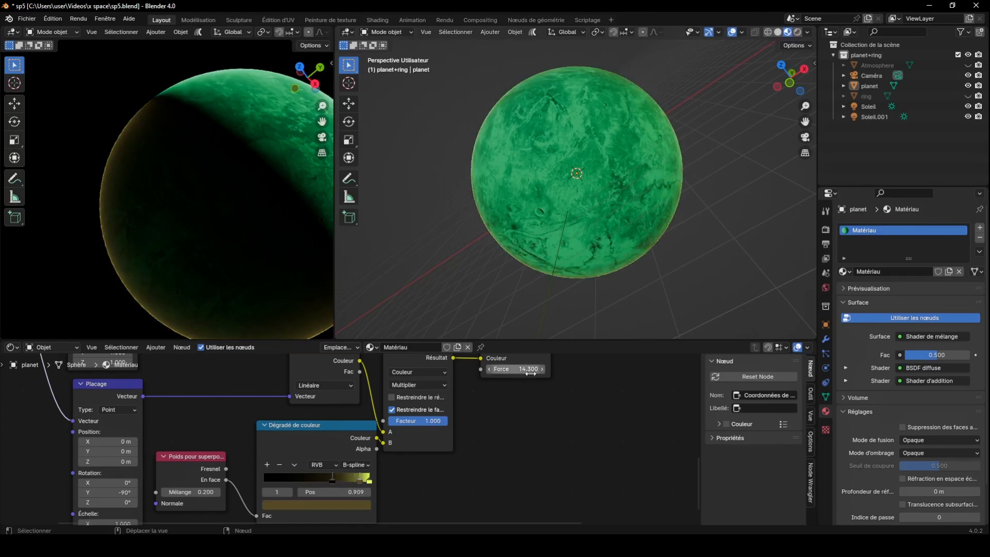
drag(534, 369, 471, 370)
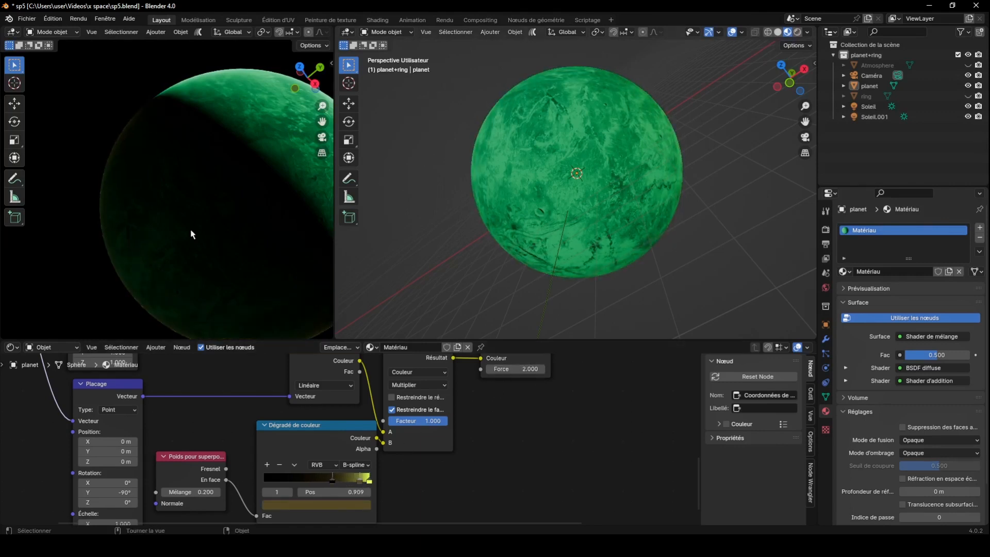
scroll(195, 253, down, 2)
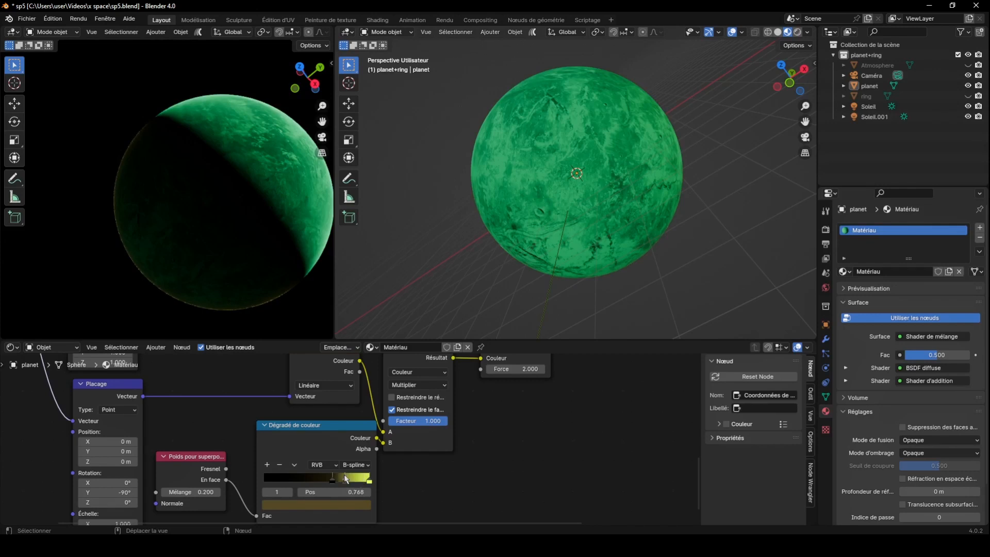
Shift the duplicated Color Ramp's yellow-brown stop toward the middle of the ramp, and turn its yellow-green end stop black.
drag(370, 480, 333, 481)
click(362, 482)
click(352, 506)
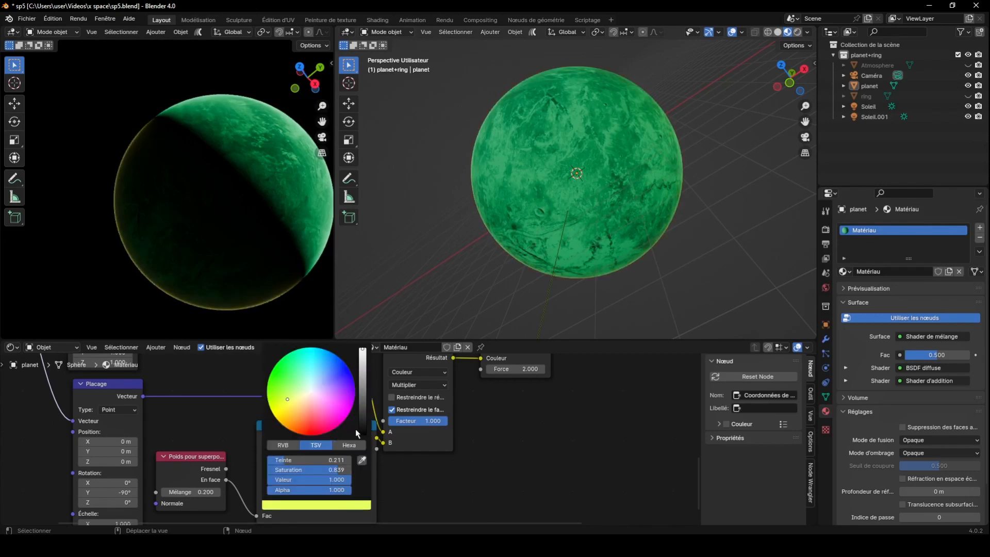
click(364, 433)
scroll(361, 502, up, 3)
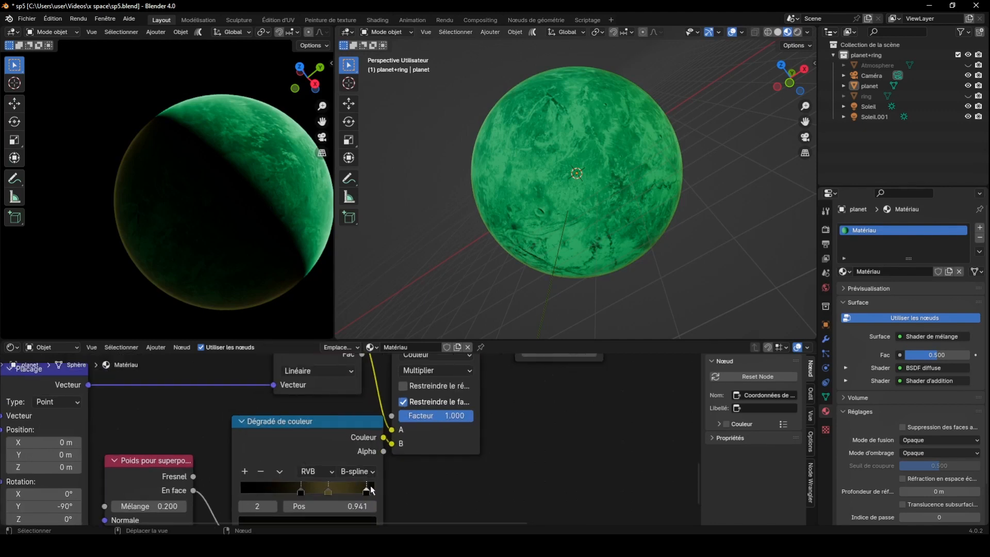
drag(372, 489, 373, 490)
Add a yellow ramp stop at 0.820 (hue 0.120, saturation 0.765, value 0.890), and place the black end stop at 0.891 and black start stop at 0.664.
click(246, 472)
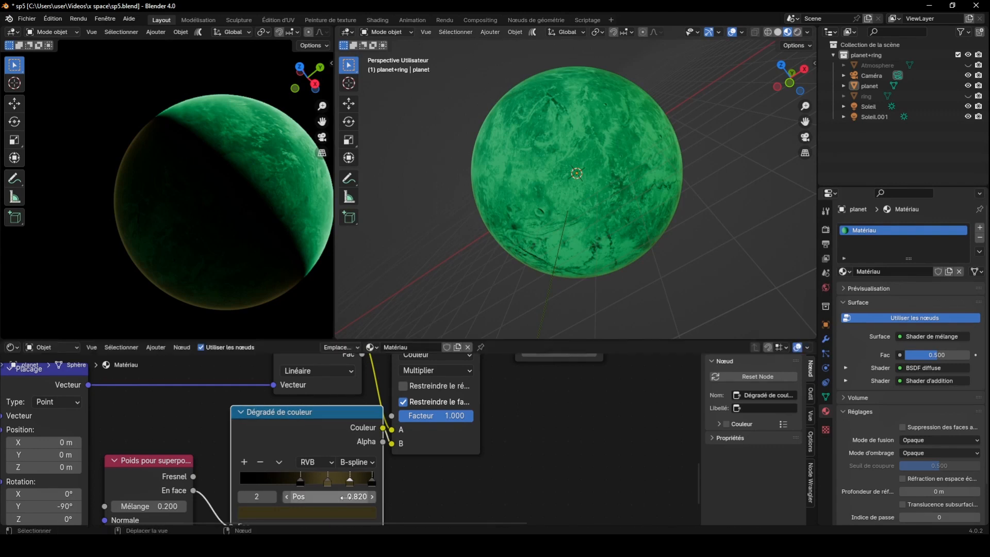
click(346, 515)
click(365, 322)
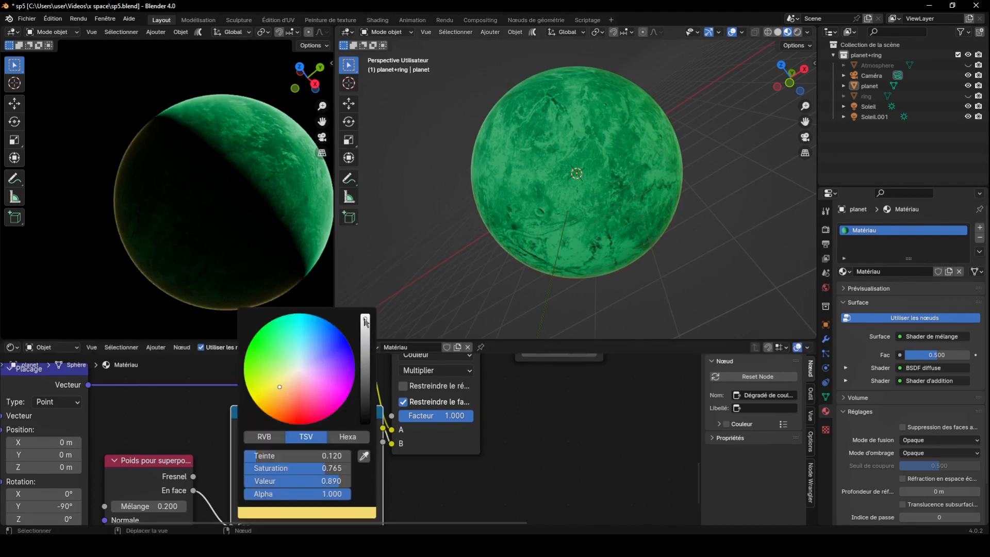
click(361, 484)
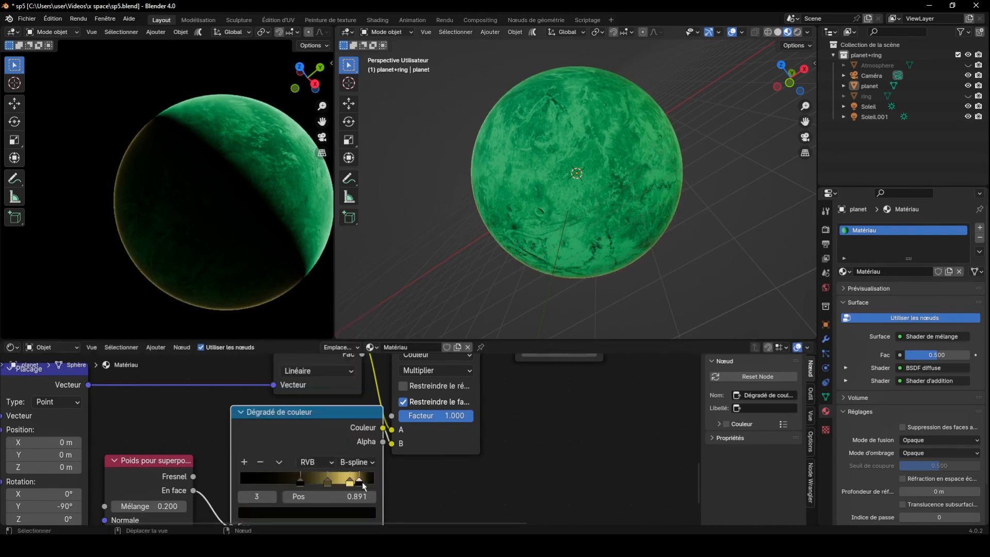
mouse_move(328, 483)
mouse_down()
mouse_move(337, 483)
mouse_move(301, 482)
mouse_move(329, 483)
mouse_up()
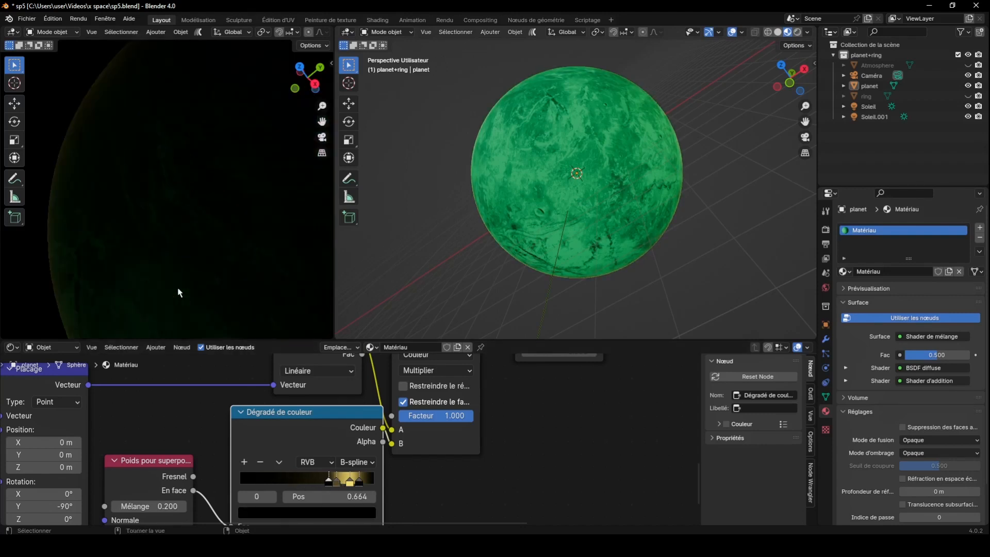
Recolour the 0.820 ramp stop muted green with hue 0.372, saturation 0.668 and value 0.367, and inspect the planet's edge.
click(349, 484)
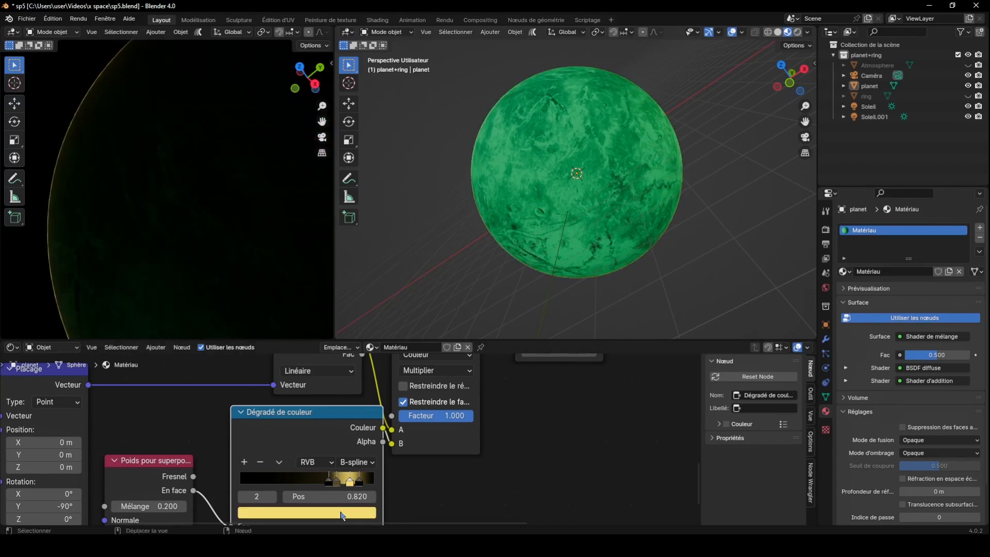
click(344, 515)
click(270, 364)
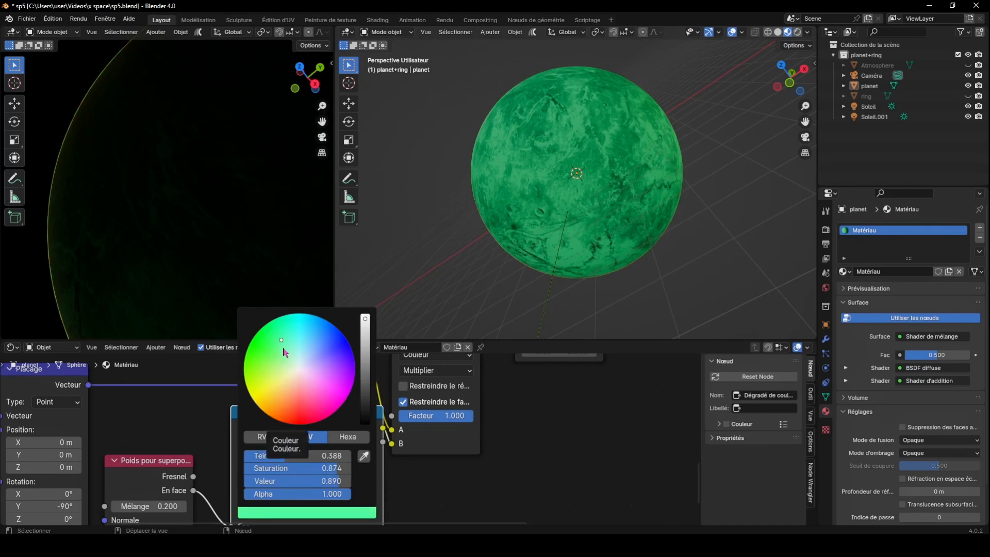
click(285, 353)
click(366, 355)
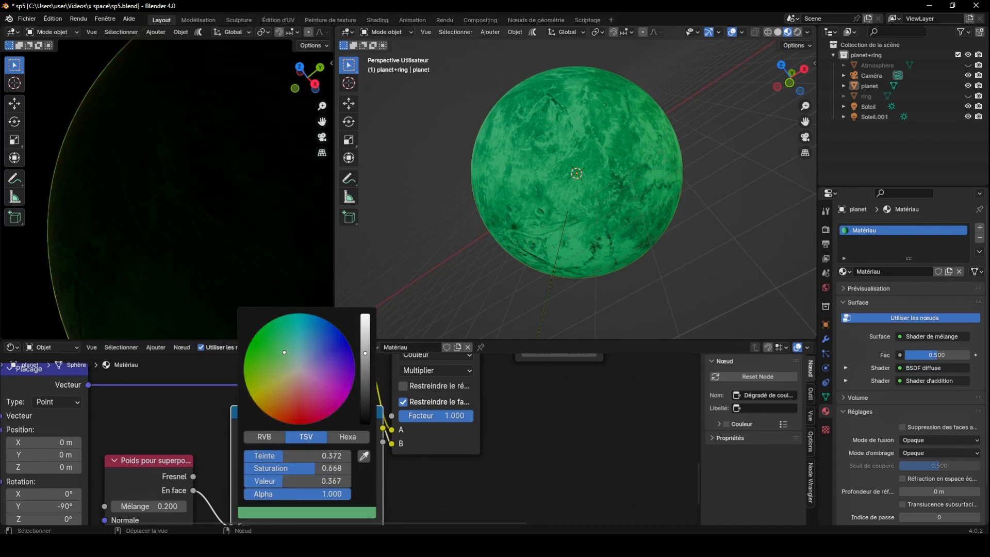
scroll(230, 212, down, 3)
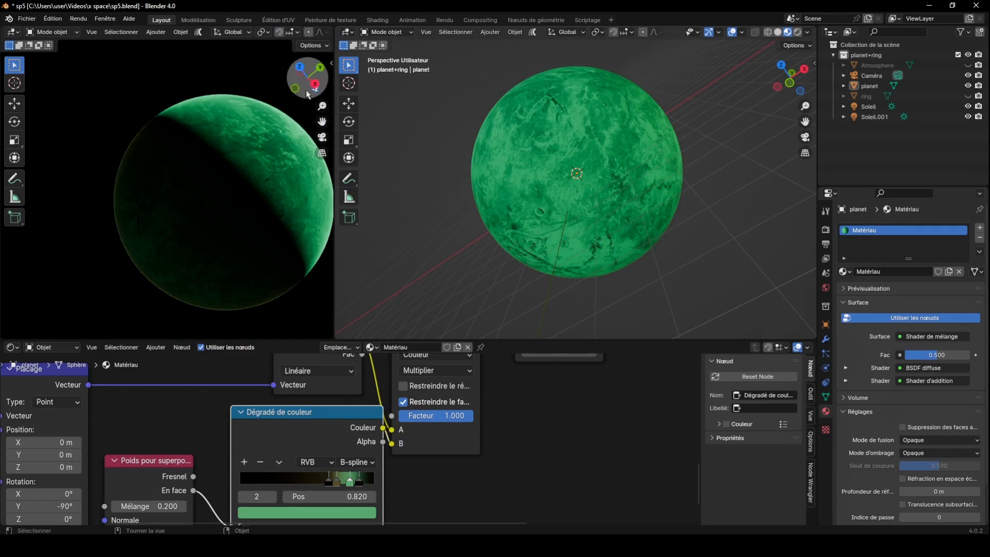
drag(311, 84, 281, 87)
scroll(297, 136, up, 3)
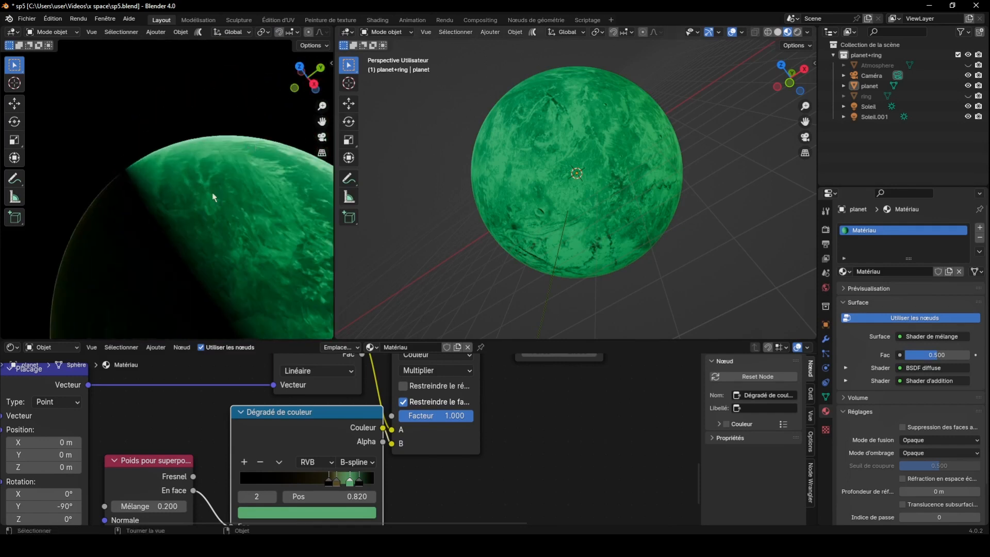
Rename the planet's material to planet.
scroll(480, 461, down, 3)
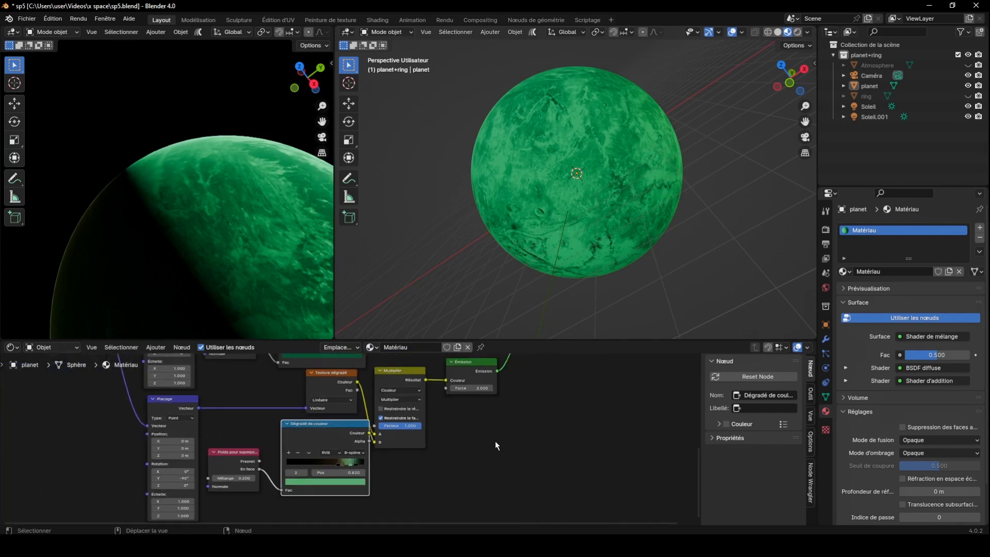
drag(474, 390, 508, 197)
scroll(539, 416, down, 1)
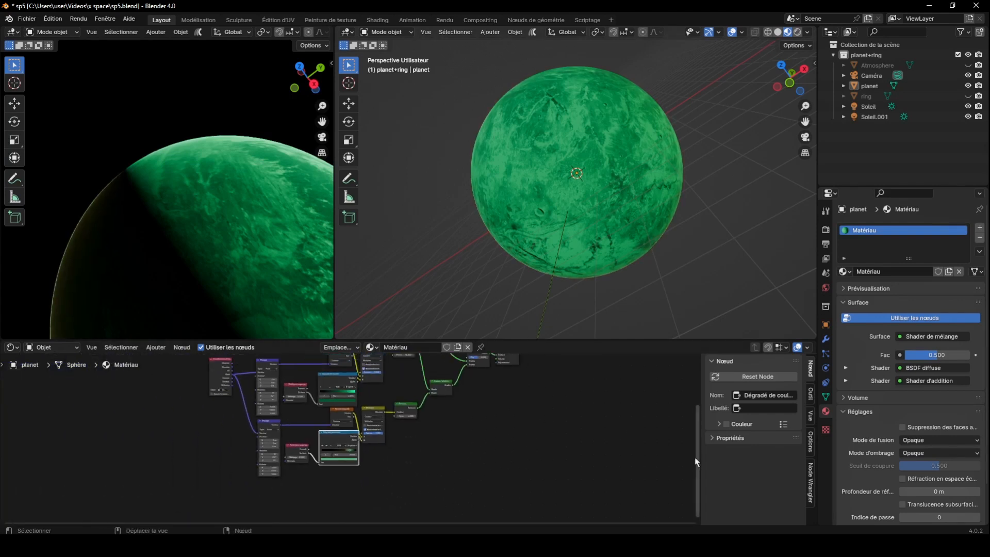
key(Home)
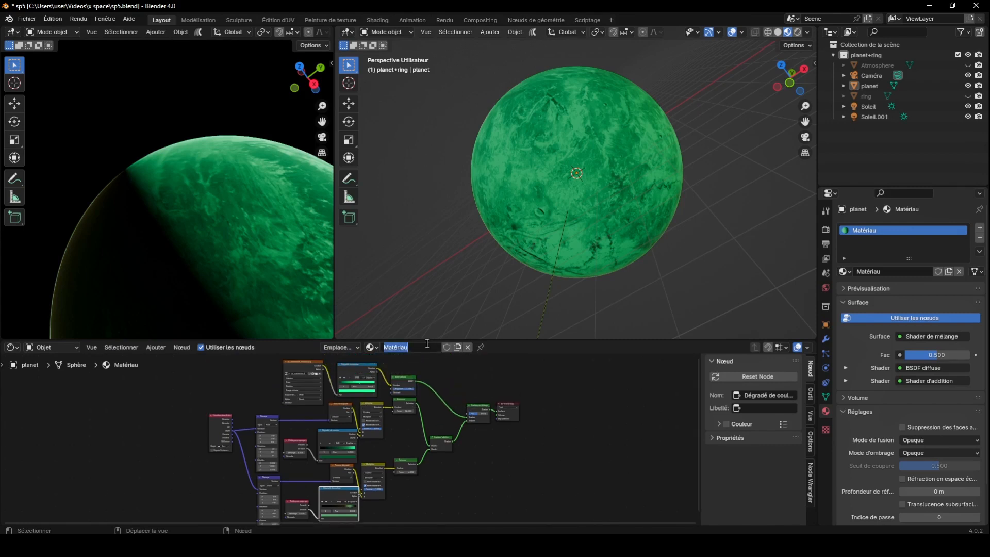
key(ctrl+alt+space)
key(Return)
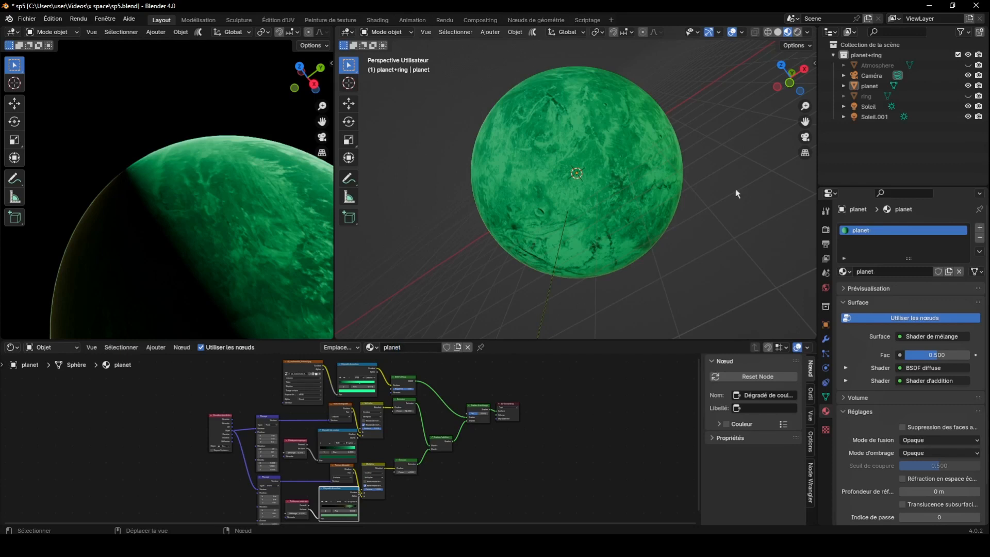
Unhide the Atmosphere object and assign it the planet material.
click(968, 65)
click(877, 65)
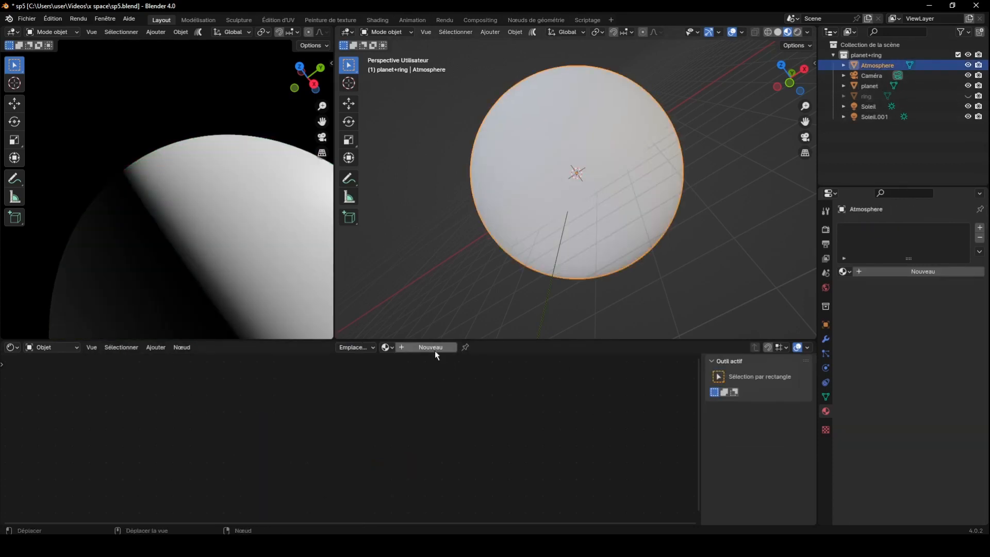
click(387, 348)
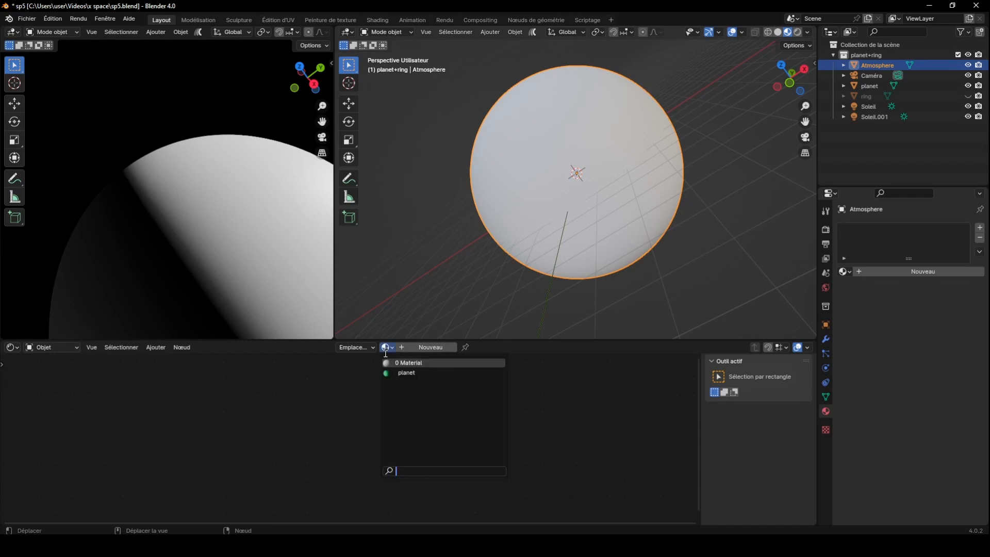
click(405, 372)
Make the Atmosphere's material an independent copy named atmo.
click(464, 347)
text(a)
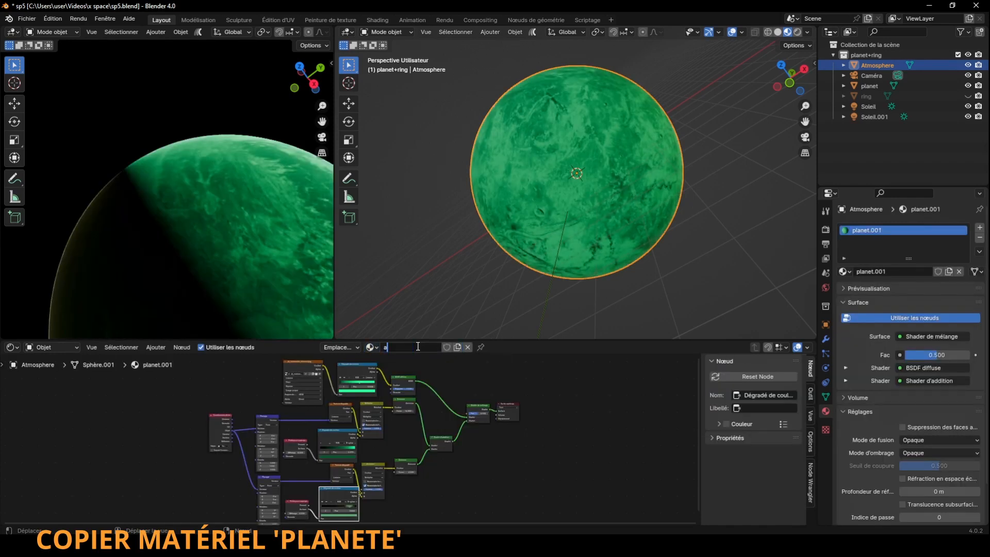
text(tmo)
key(Return)
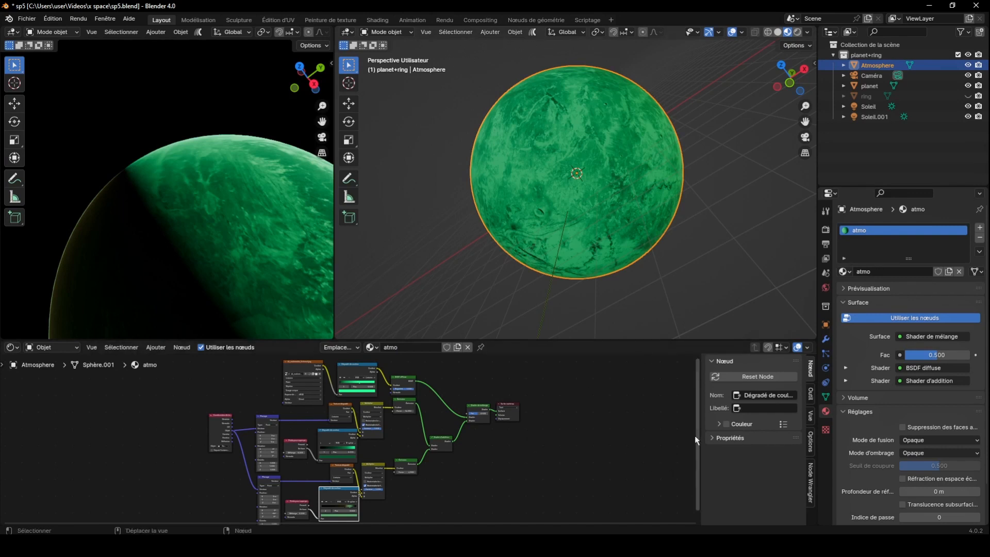
Replace atmo's image texture, its Color Ramp and Diffuse BSDF with a Transparent BSDF linked to the Mix Shader's first shader input.
scroll(462, 424, up, 3)
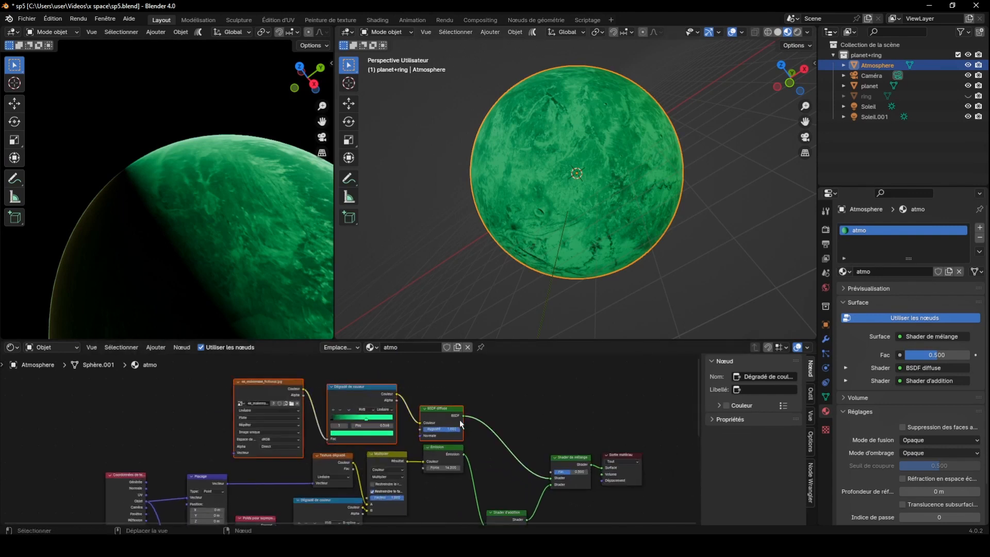
key(x)
click(156, 347)
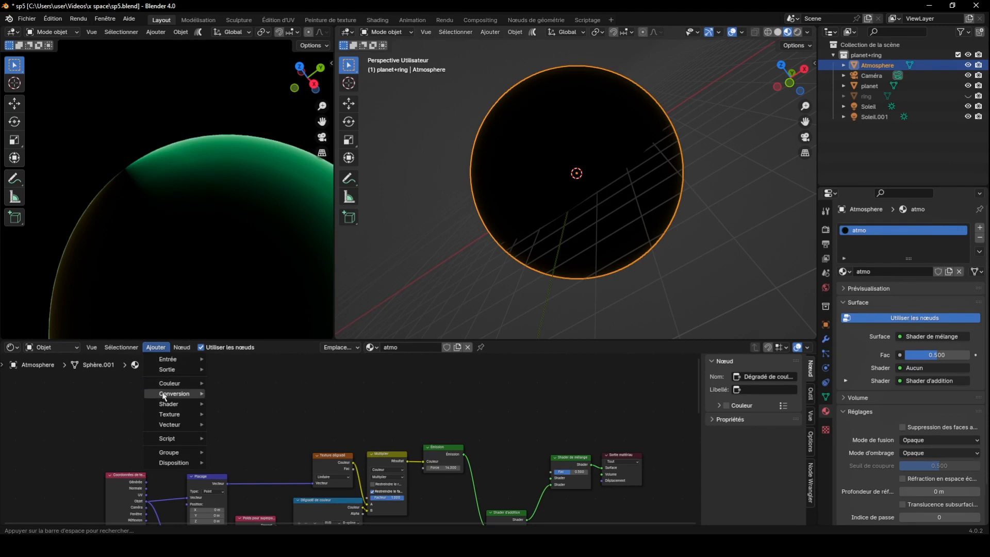
mouse_move(164, 396)
click(247, 393)
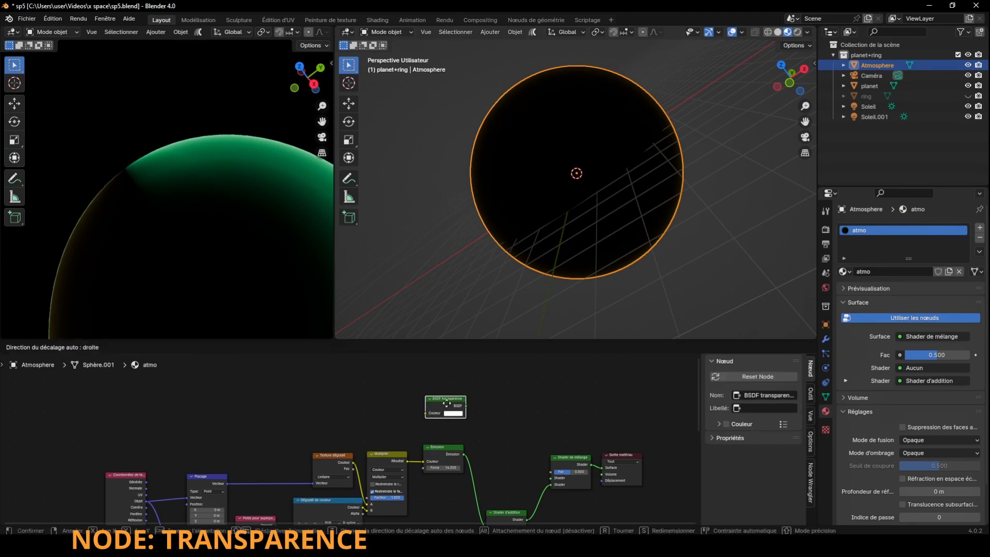
click(494, 468)
drag(532, 474, 551, 478)
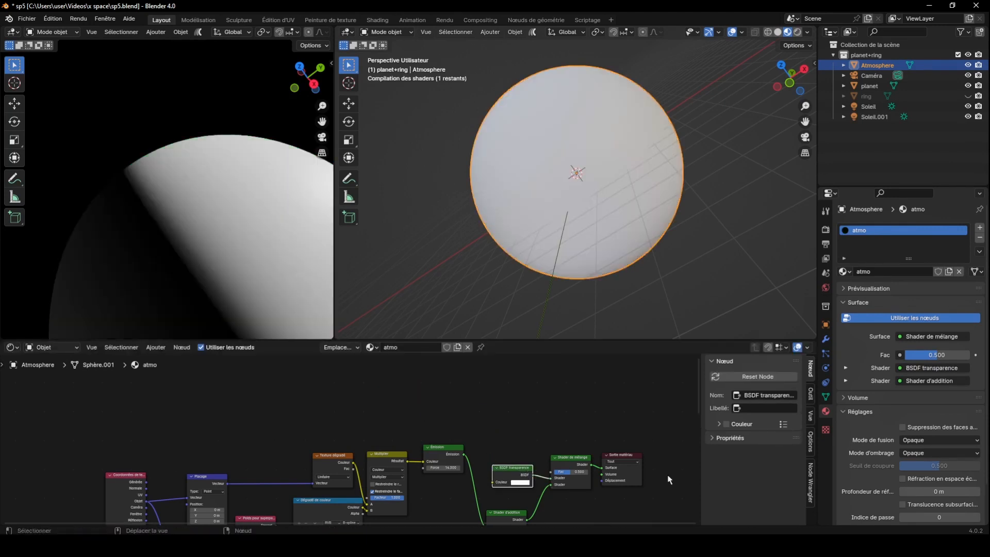
Set the atmo material's blend mode to Alpha Blend and enable Bloom in the EEVEE render settings.
click(905, 441)
click(927, 483)
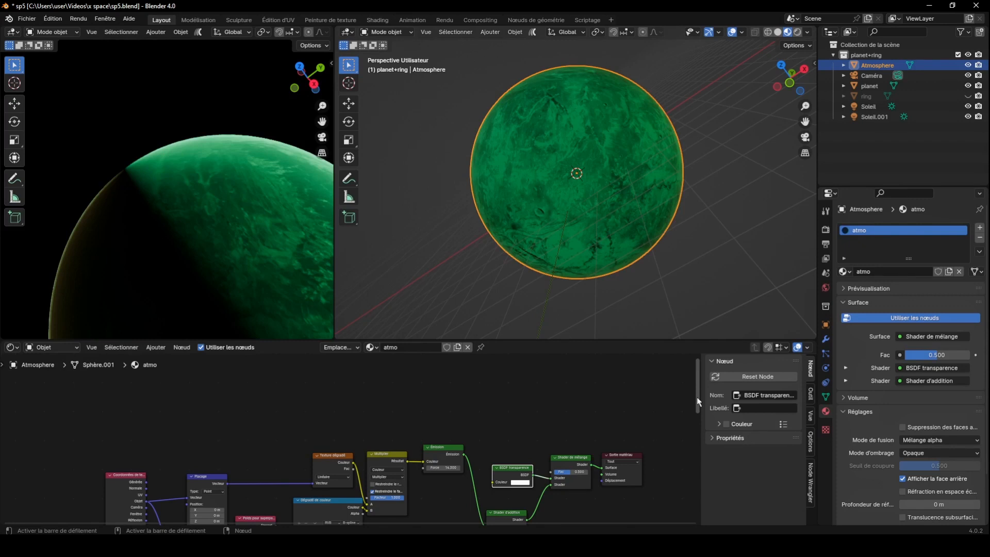
click(826, 229)
click(851, 314)
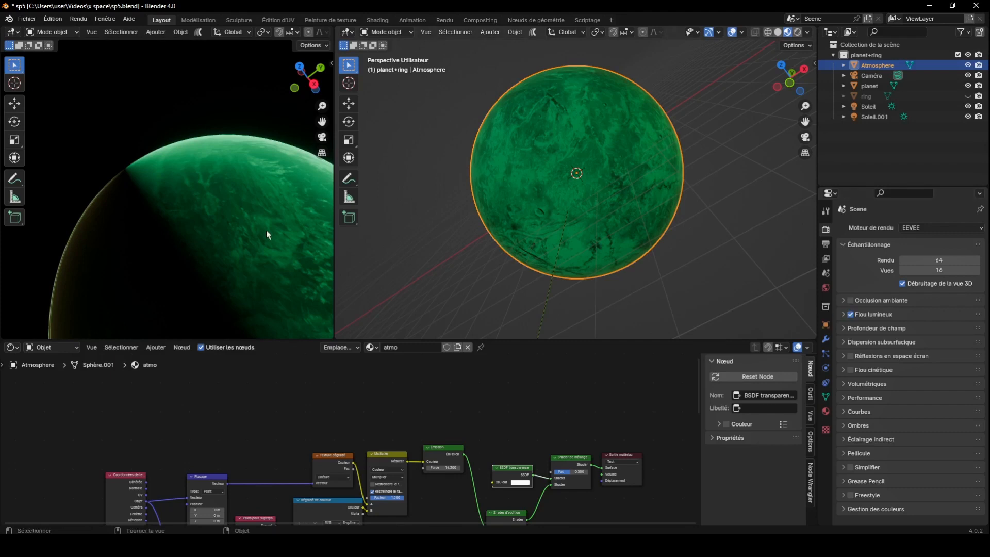
Set the Emission strength of atmo's upper, green glow chain to 58.700 and reframe the whole planet.
scroll(266, 230, up, 2)
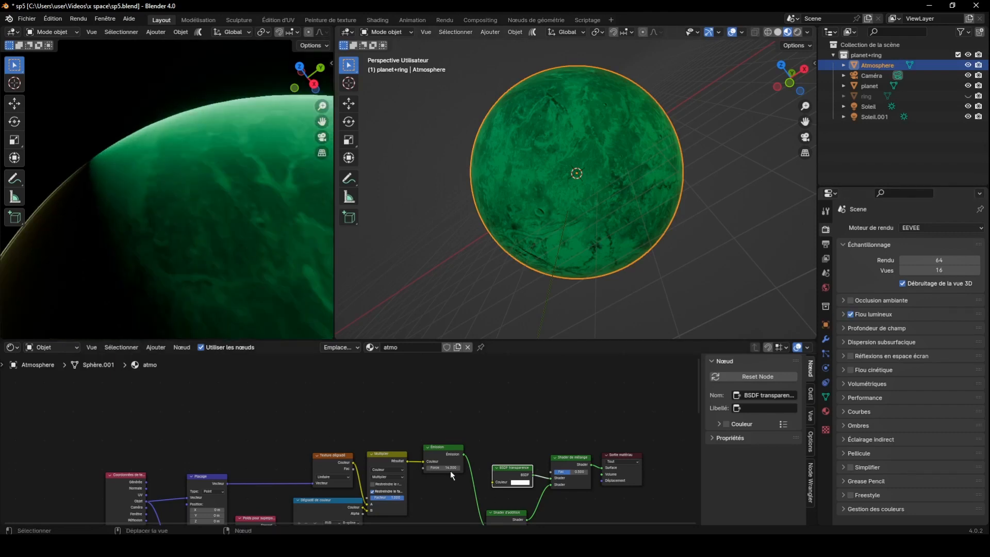
drag(451, 471, 495, 471)
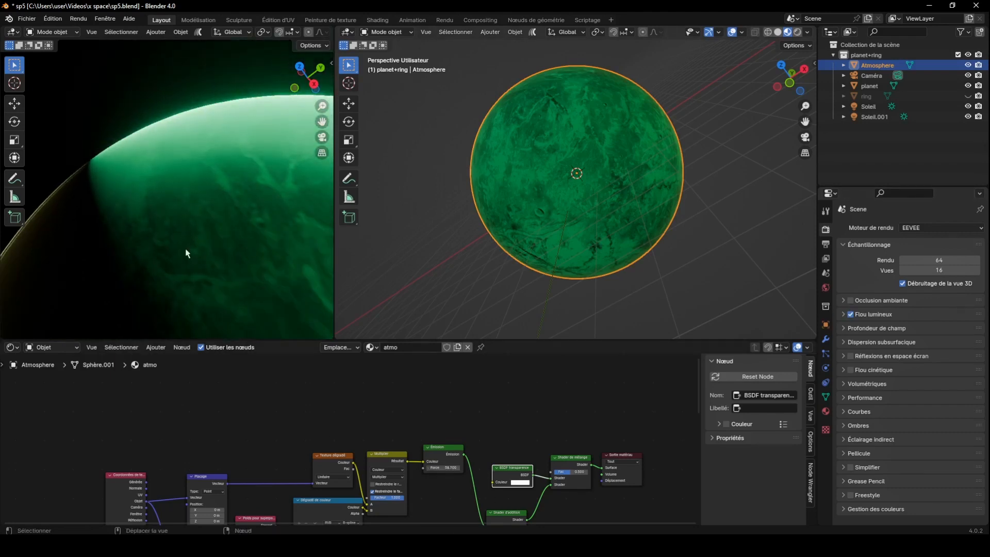
scroll(189, 235, down, 6)
drag(321, 122, 312, 90)
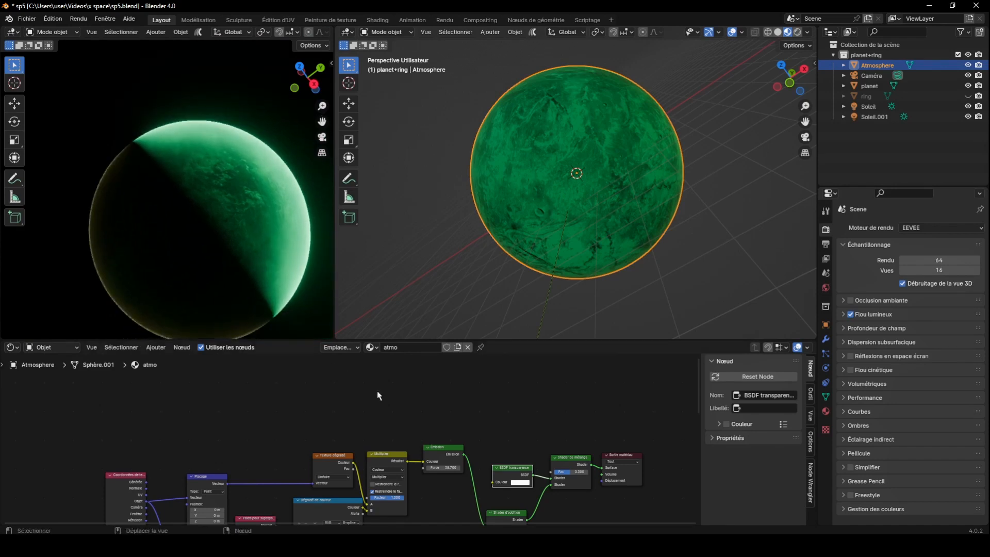
Move the middle stop of atmo's green Color Ramp to 0.550 and darken its end stop to value 0.000.
drag(696, 379, 695, 409)
scroll(443, 469, up, 6)
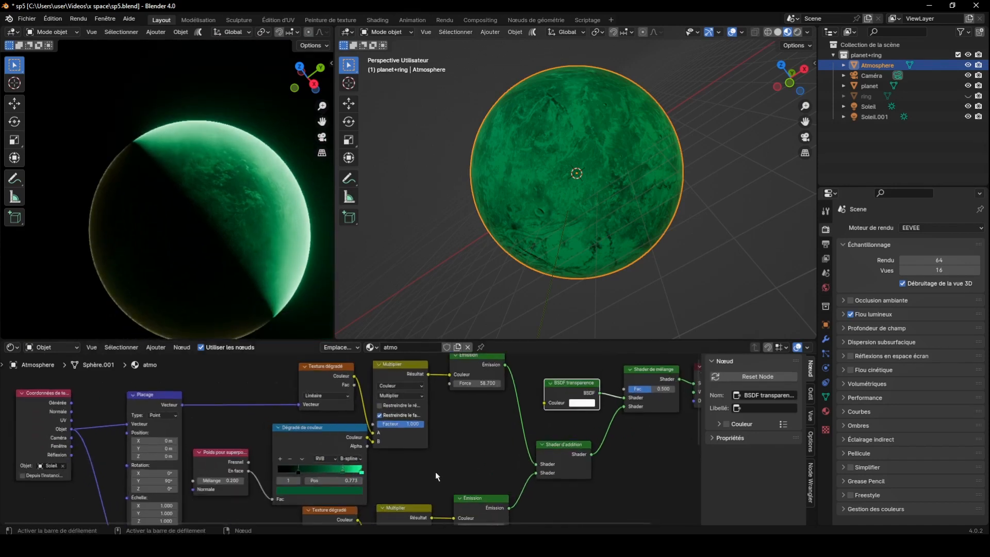
drag(340, 475, 318, 477)
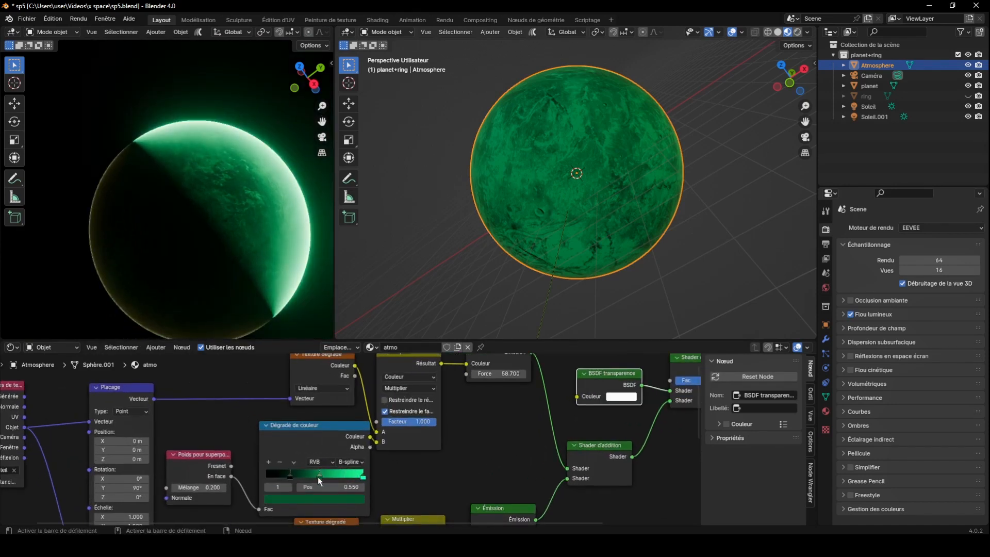
click(363, 477)
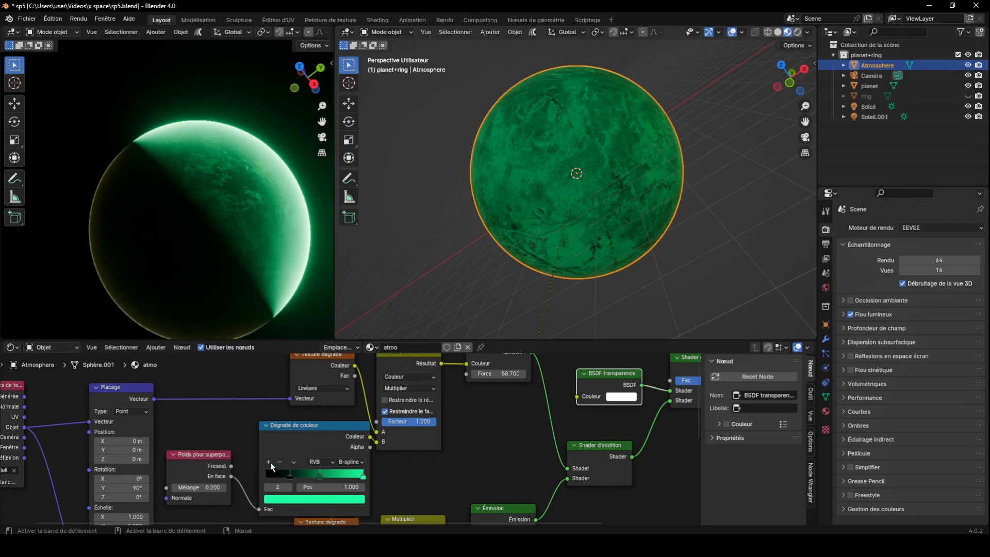
click(340, 499)
drag(355, 422, 356, 434)
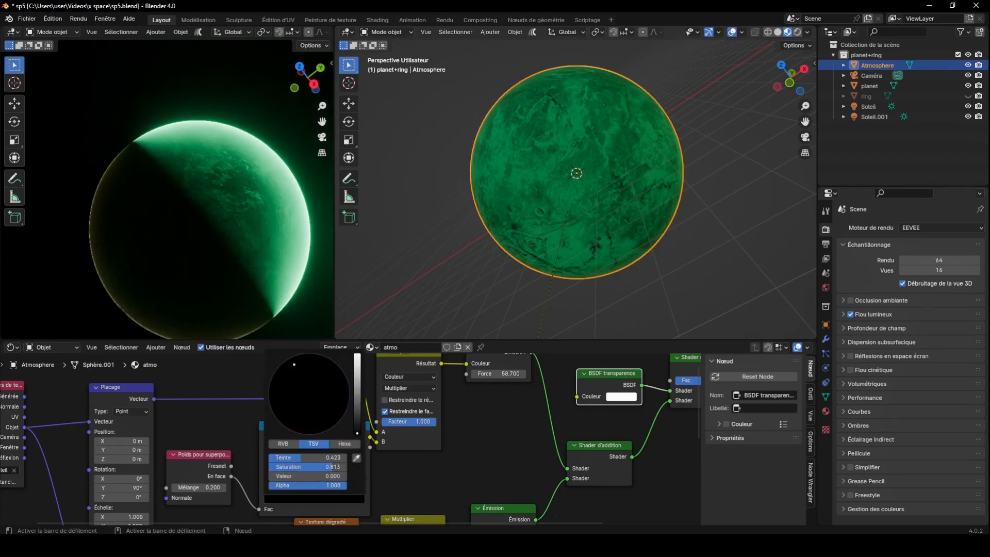
Move the green Color Ramp's end stop to 0.955 and bright stop to 0.707, and switch its interpolation to Linear.
drag(363, 479, 358, 481)
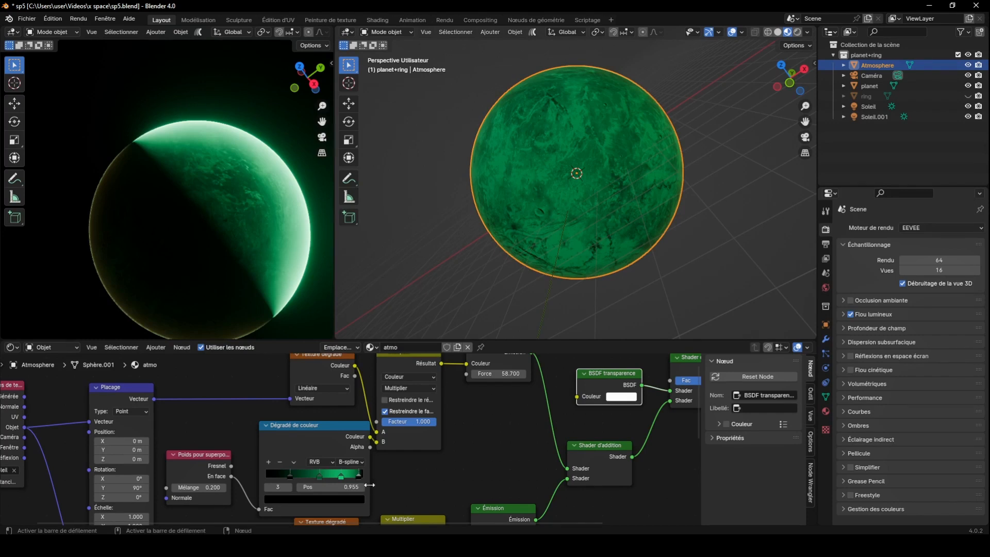
scroll(325, 219, up, 4)
middle_drag(321, 124, 361, 295)
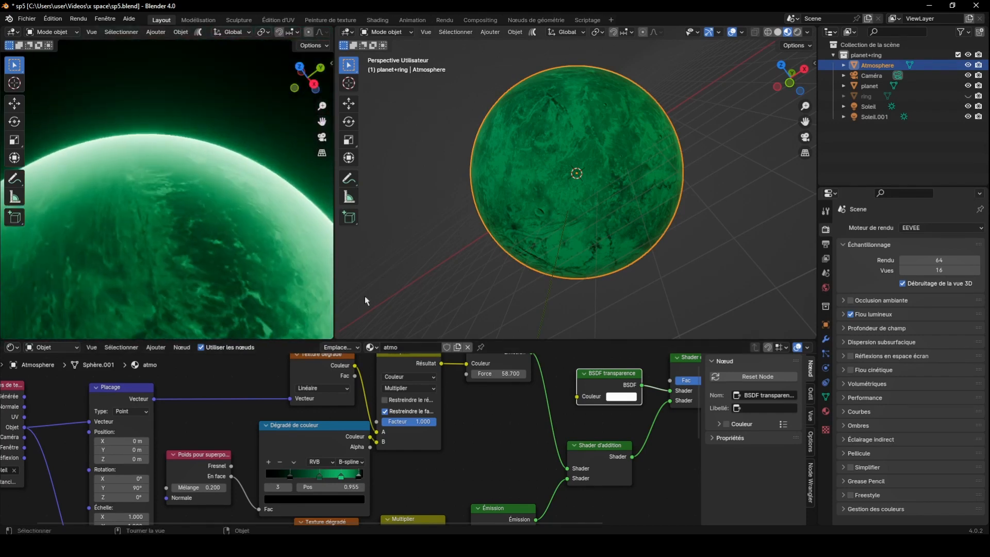
scroll(371, 481, up, 1)
drag(360, 480, 326, 489)
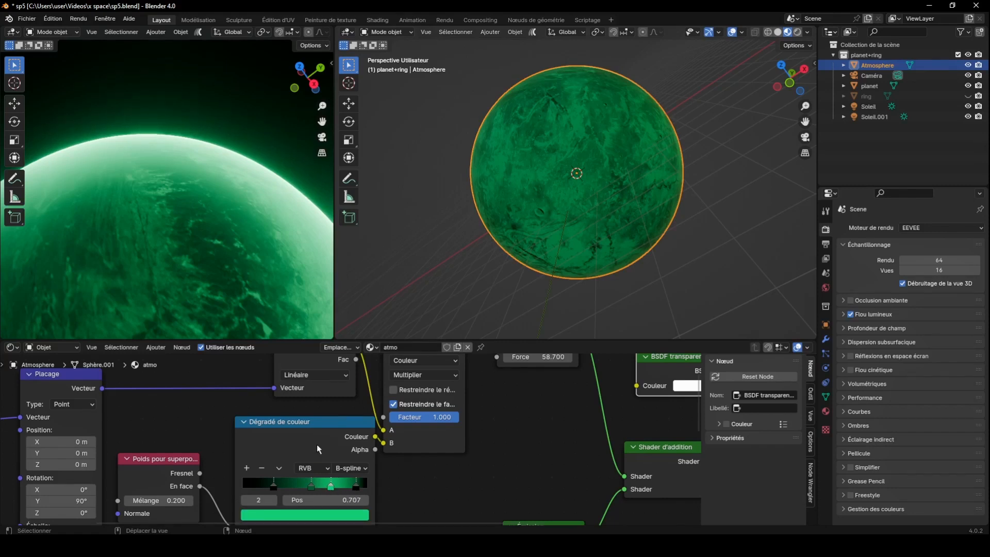
click(351, 468)
click(355, 428)
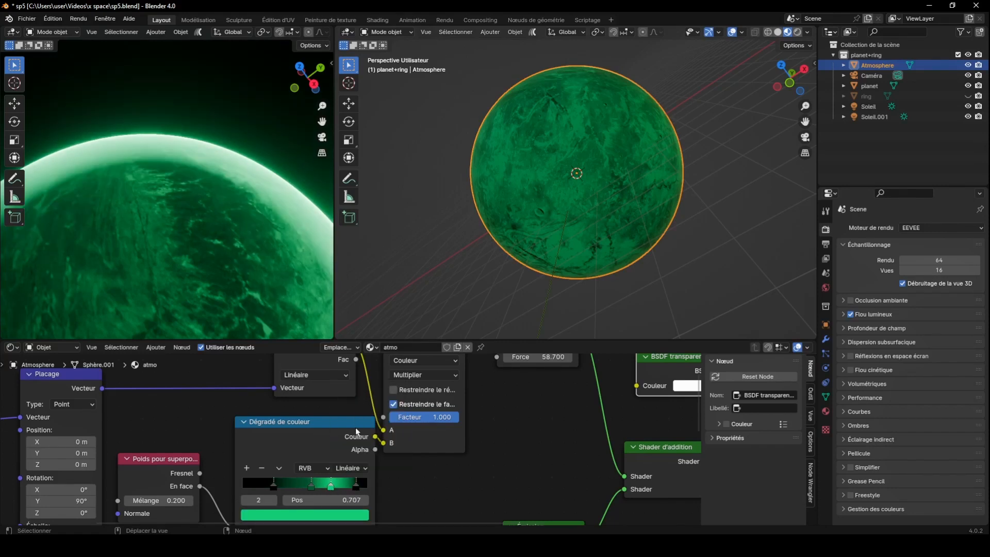
Move the green ramp's bright stop to 0.766 and first stop to 0.123, and darken its second stop to value 0.019.
drag(309, 486, 341, 491)
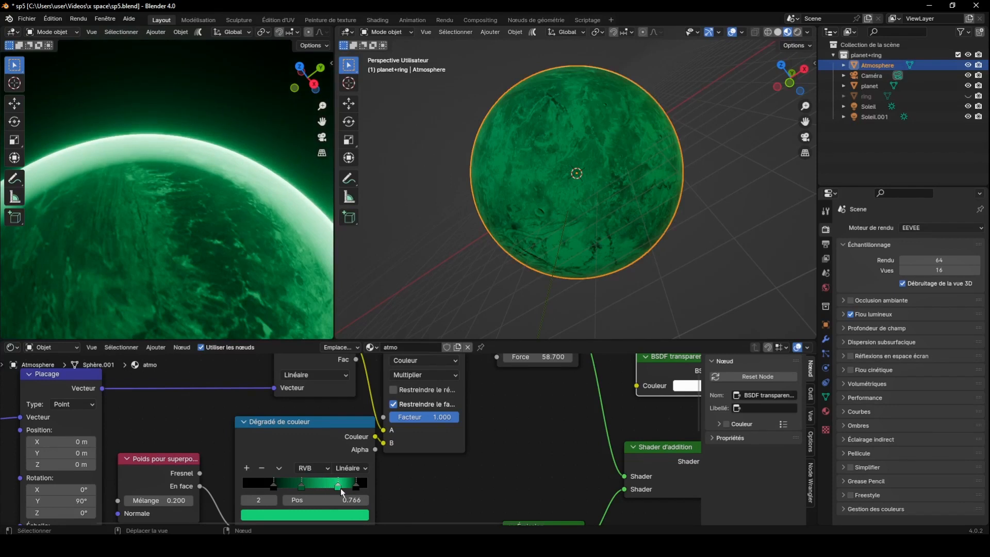
drag(273, 486, 258, 482)
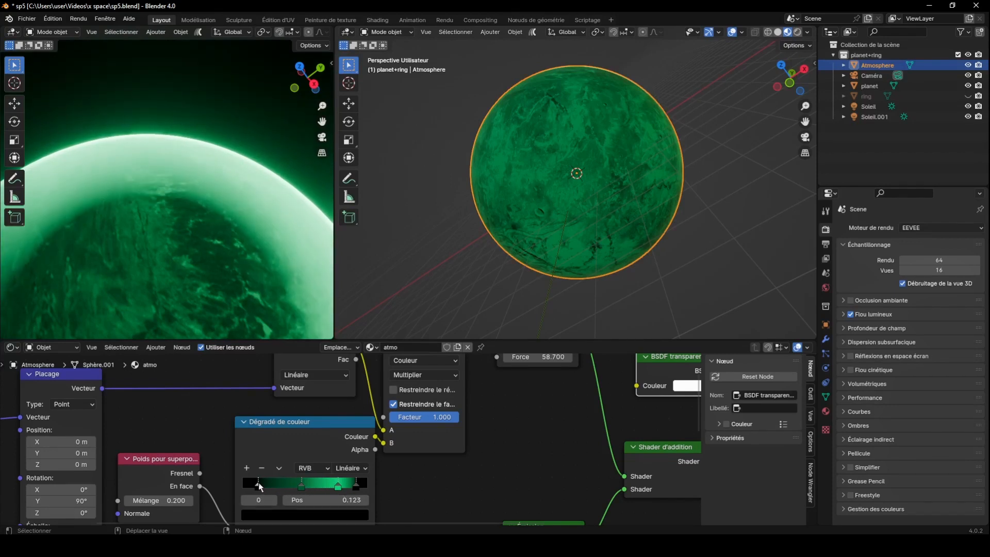
click(302, 487)
click(305, 516)
click(360, 414)
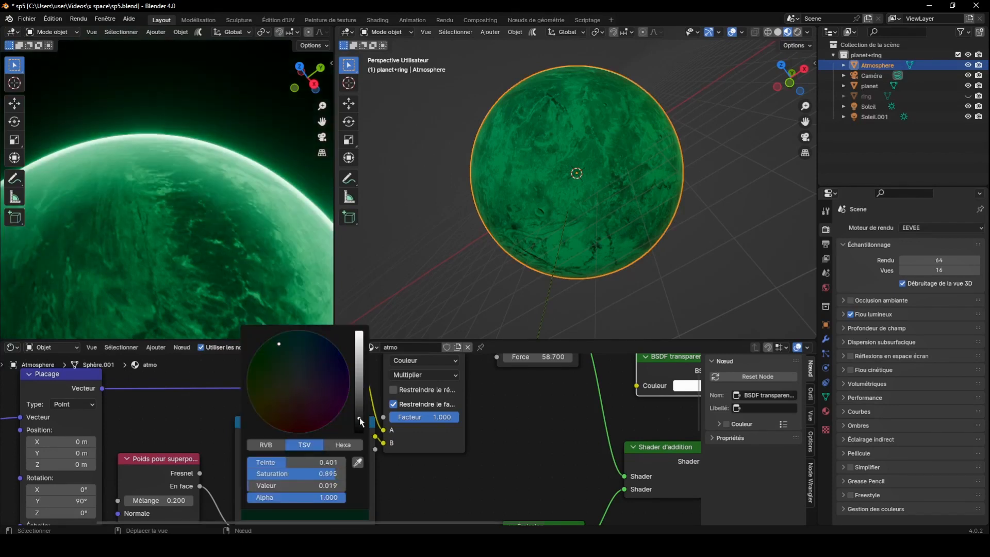
Move the green Color Ramp's bright stop to 0.866 and its black first stop to 0.000.
drag(305, 483, 342, 487)
click(330, 490)
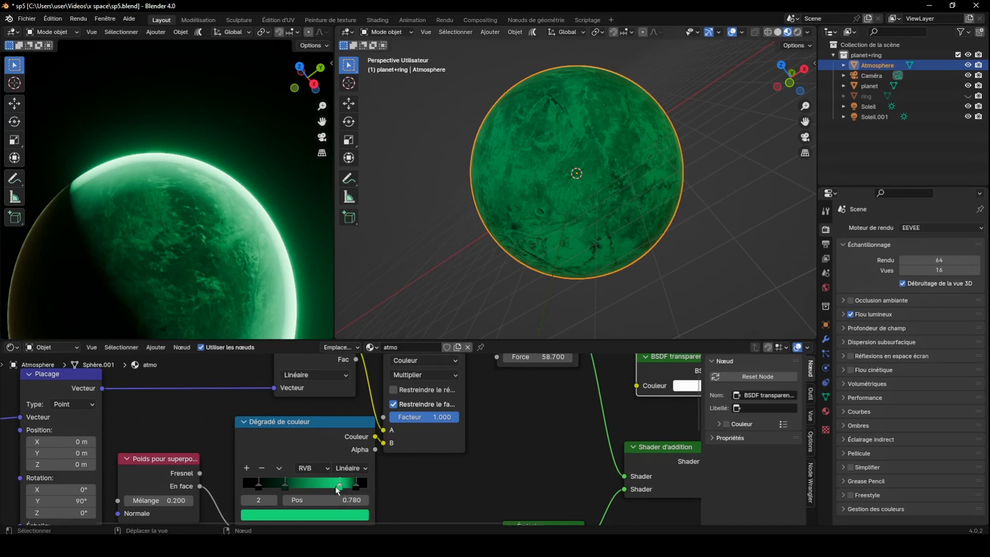
drag(343, 487, 348, 487)
click(285, 487)
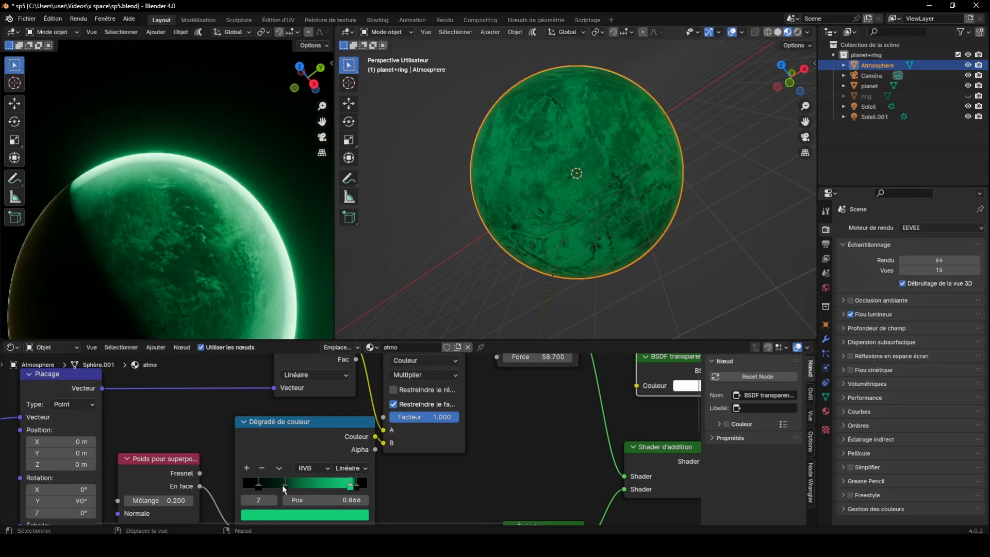
drag(285, 488, 246, 480)
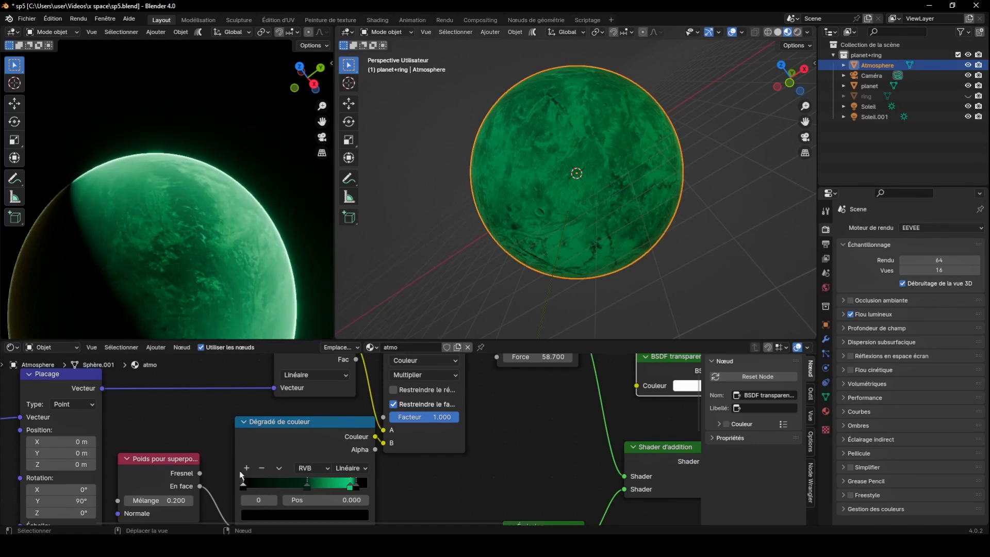
Move the green Color Ramp's dark green stop to 0.491 and its bright stop to 0.798.
scroll(278, 270, up, 5)
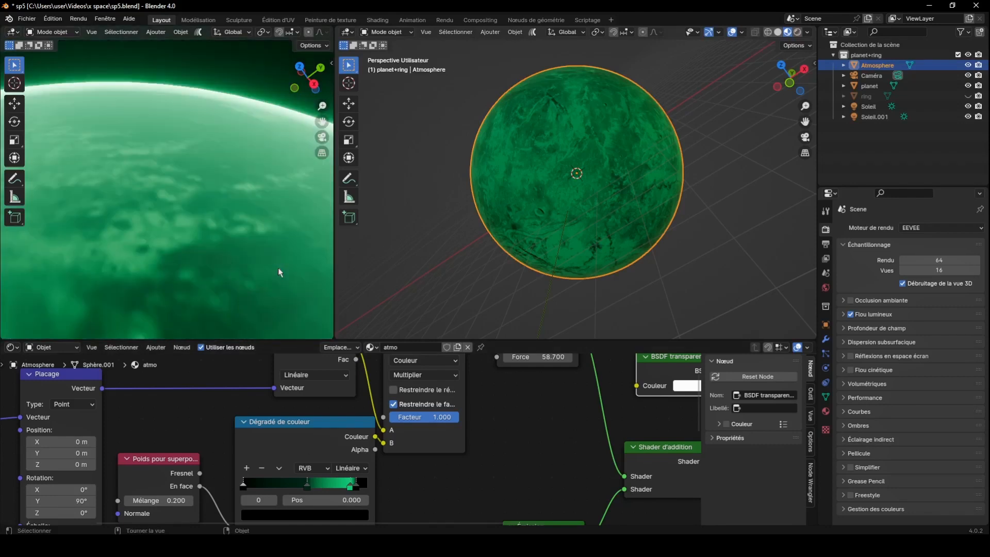
drag(307, 488, 304, 490)
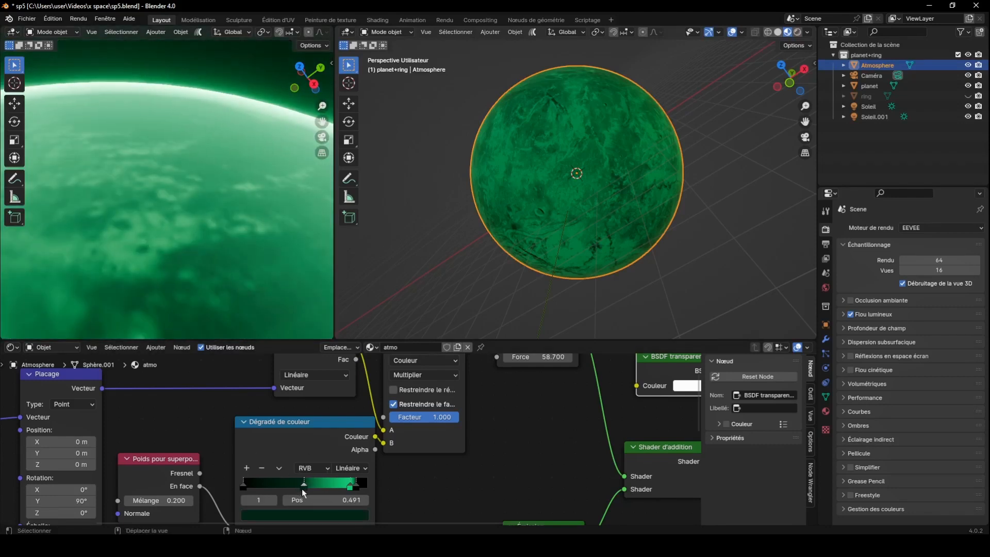
click(350, 487)
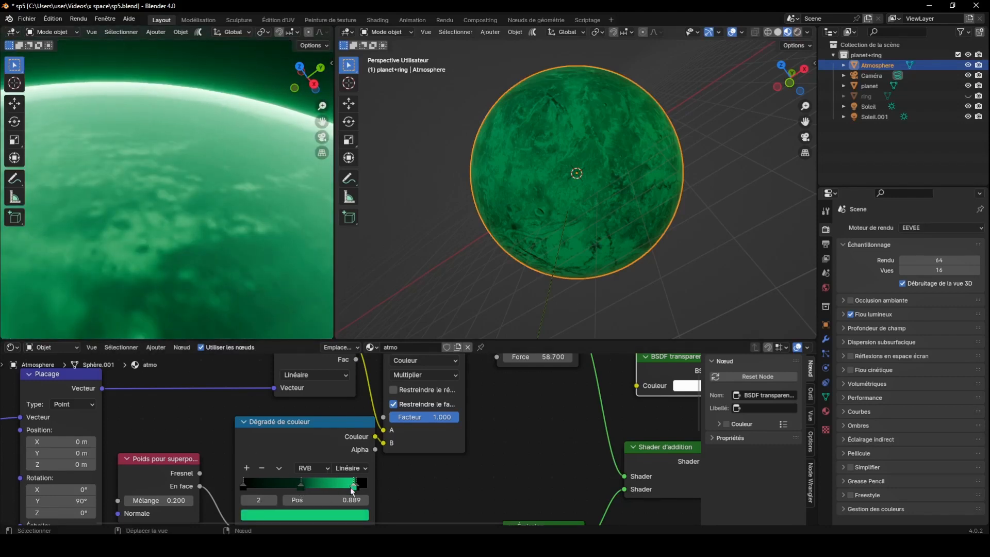
drag(351, 487, 339, 492)
scroll(243, 264, down, 8)
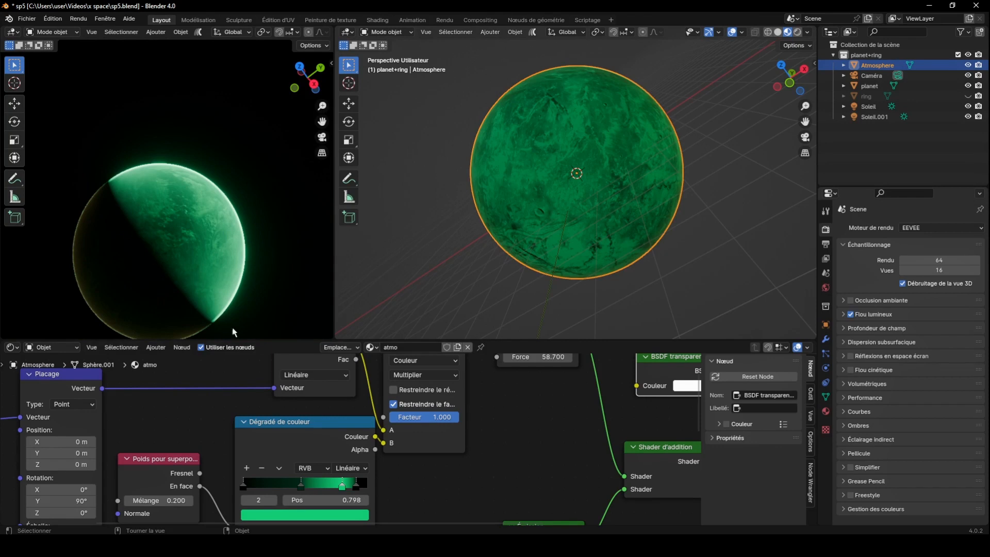
Recolor the middle stop of the lower chain's Color Ramp green with hue 0.337, saturation 0.609 and value 0.090.
drag(698, 418, 704, 484)
click(338, 490)
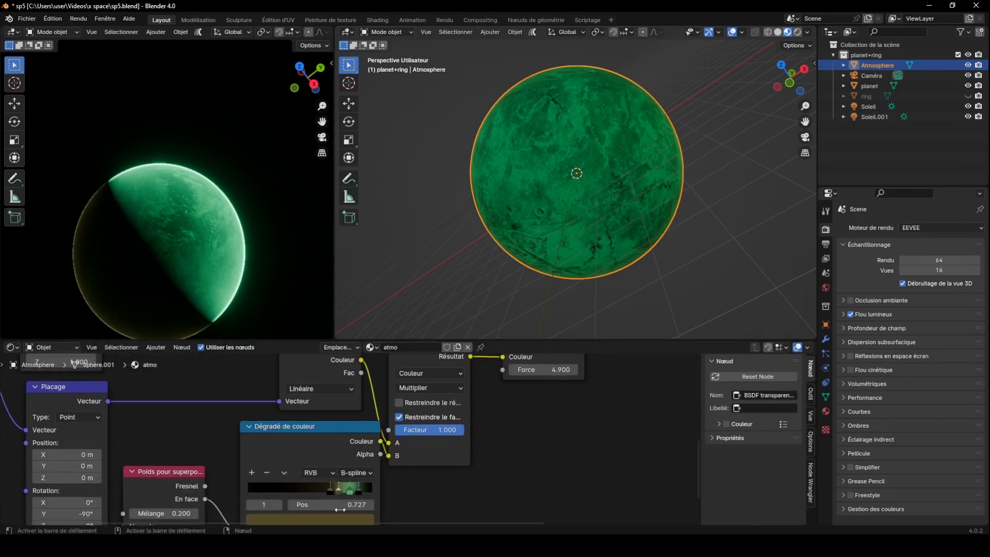
click(339, 518)
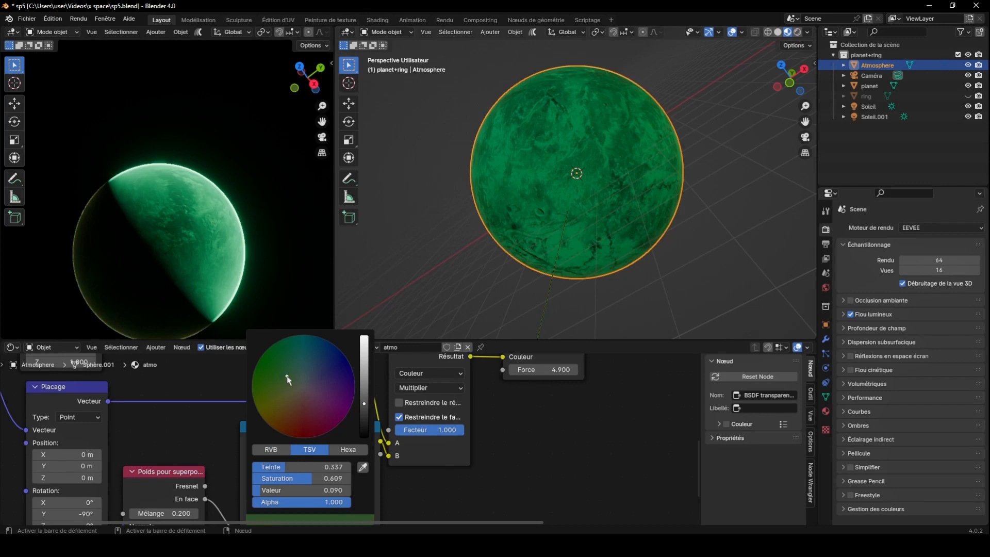
Lower the Emission strength of atmo's upper green glow chain to about 33.
drag(308, 78, 209, 128)
scroll(227, 129, up, 5)
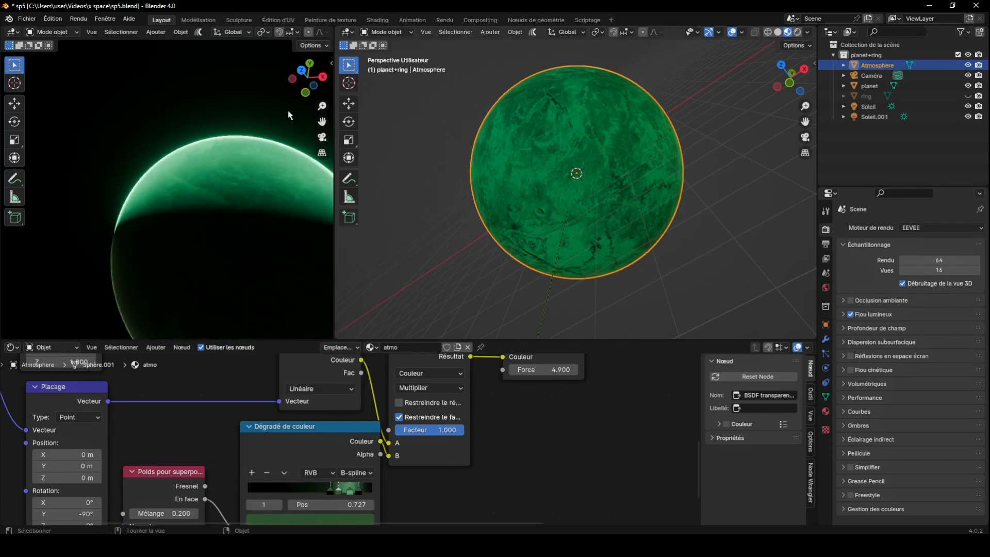
drag(321, 121, 162, 93)
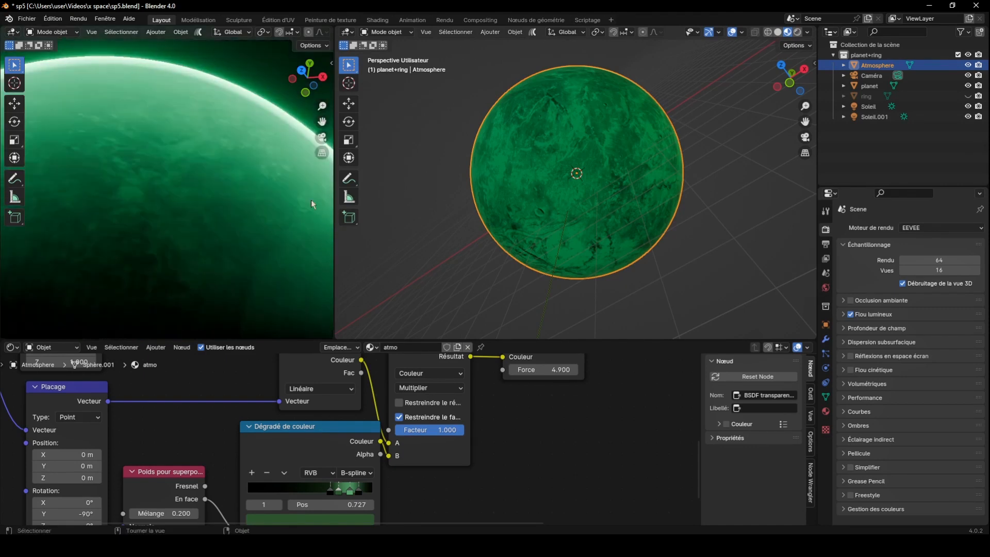
drag(697, 463, 678, 385)
drag(563, 398, 536, 398)
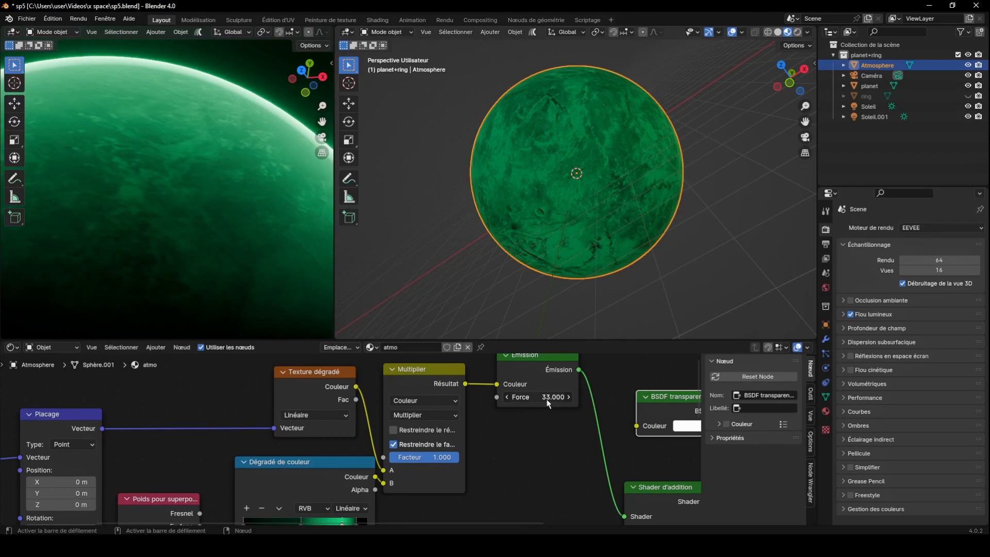
Set the upper green Color Ramp to Ease interpolation, with the bright stop at 0.880 and the dark green stop at 0.400.
drag(699, 396, 700, 437)
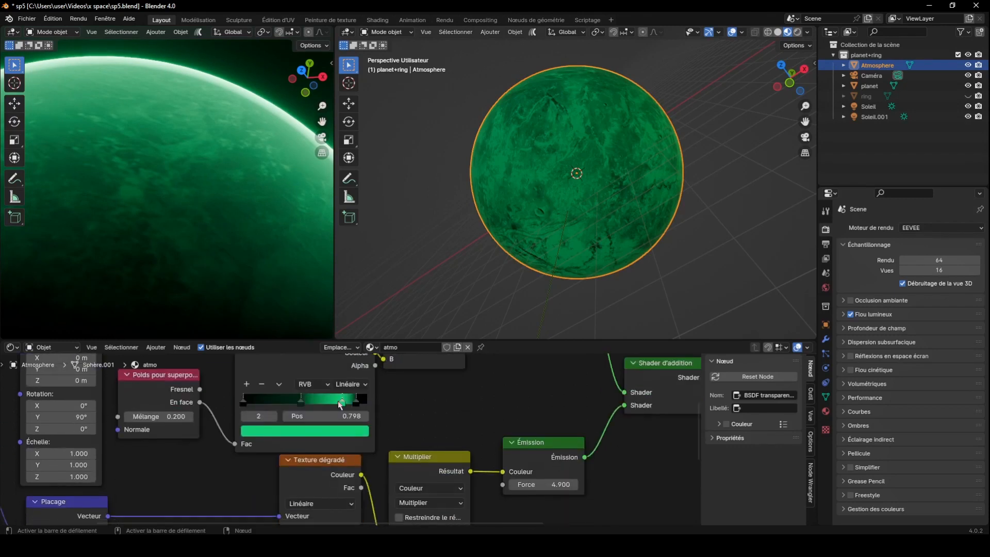
mouse_move(341, 402)
mouse_down()
mouse_move(258, 403)
mouse_move(336, 398)
mouse_move(361, 403)
mouse_move(354, 408)
mouse_up()
click(351, 384)
click(356, 415)
click(331, 402)
scroll(253, 206, down, 4)
scroll(254, 259, up, 2)
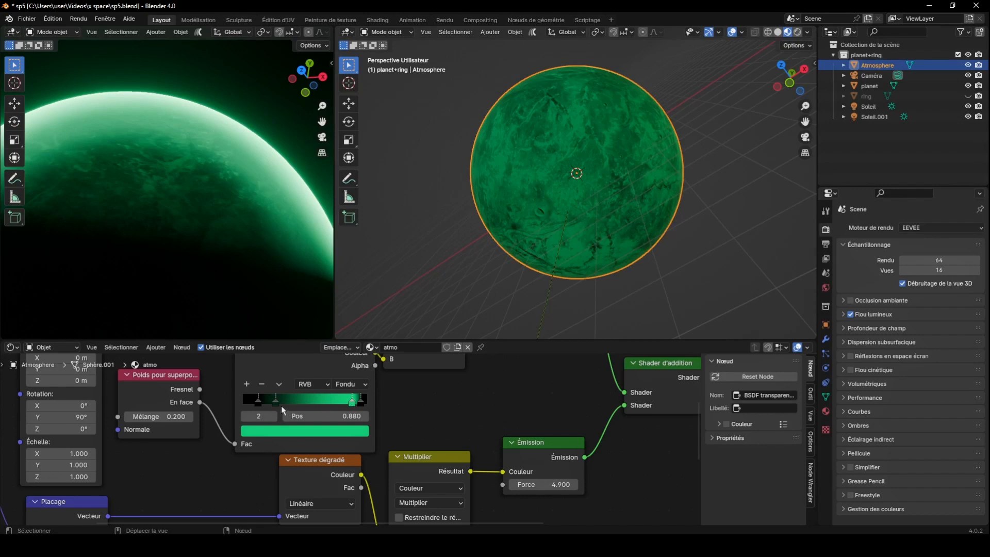
mouse_move(279, 402)
mouse_down()
mouse_move(308, 406)
mouse_move(293, 400)
mouse_up()
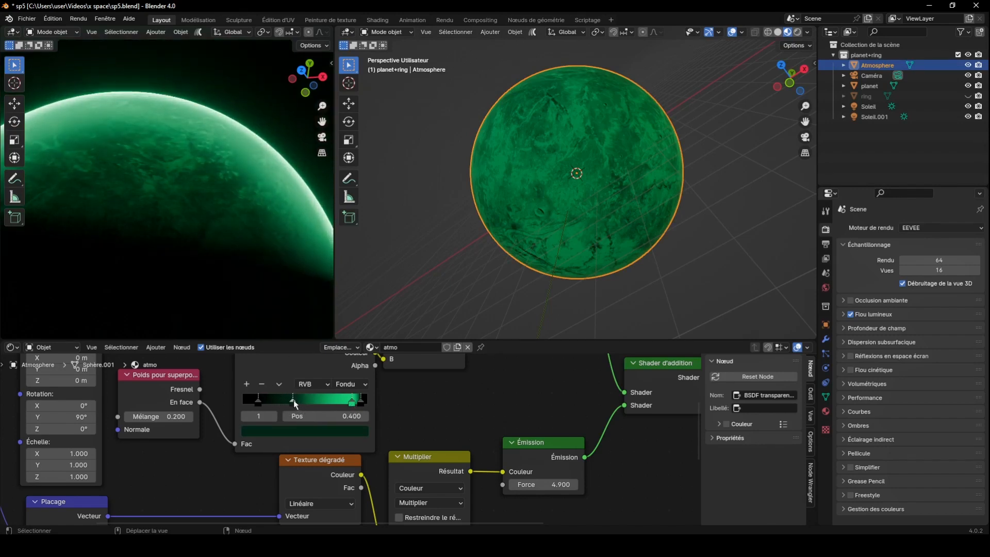
Frame the whole planet in the rendered view and save the file.
middle_drag(267, 201, 225, 186)
drag(311, 84, 252, 52)
scroll(214, 193, down, 2)
click(26, 19)
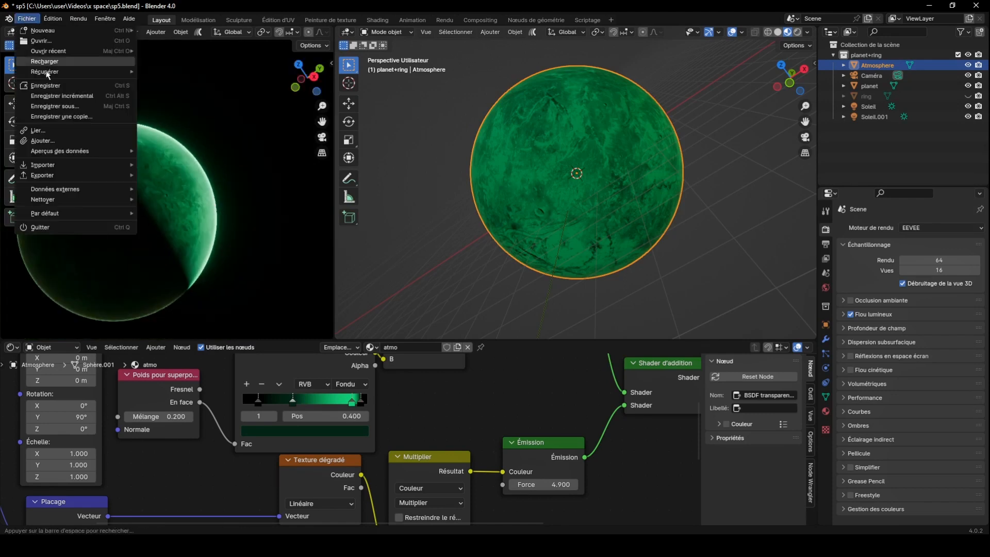
click(39, 91)
Unhide the ring object and select it, with the whole ringed planet framed in the rendered view.
scroll(231, 221, down, 3)
drag(322, 122, 343, 123)
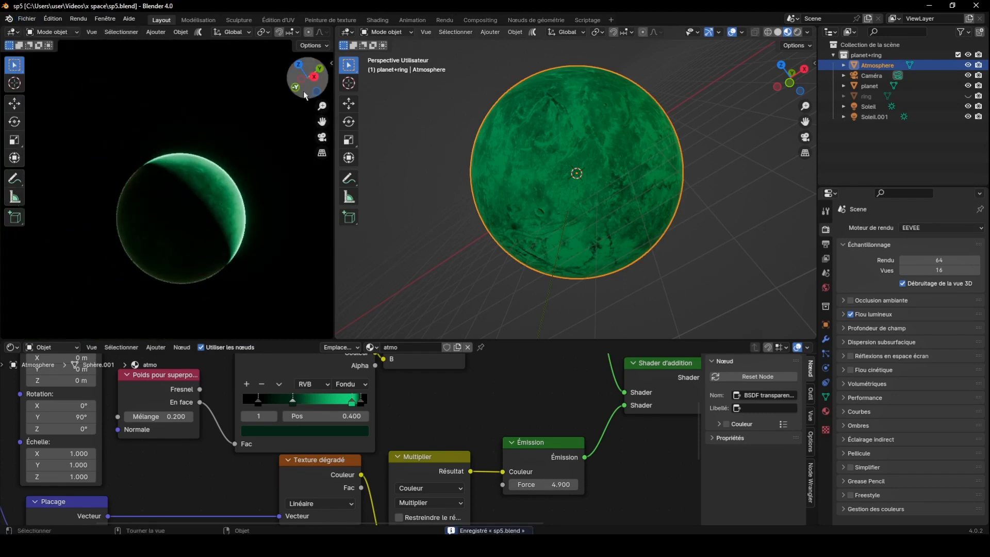
drag(311, 78, 252, 78)
scroll(287, 211, up, 3)
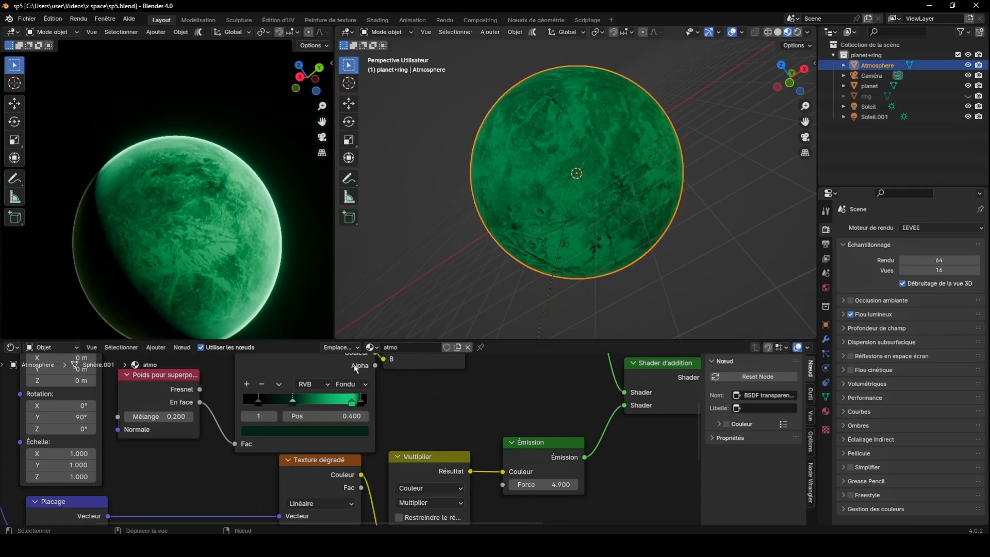
scroll(356, 412, down, 8)
drag(699, 434, 706, 418)
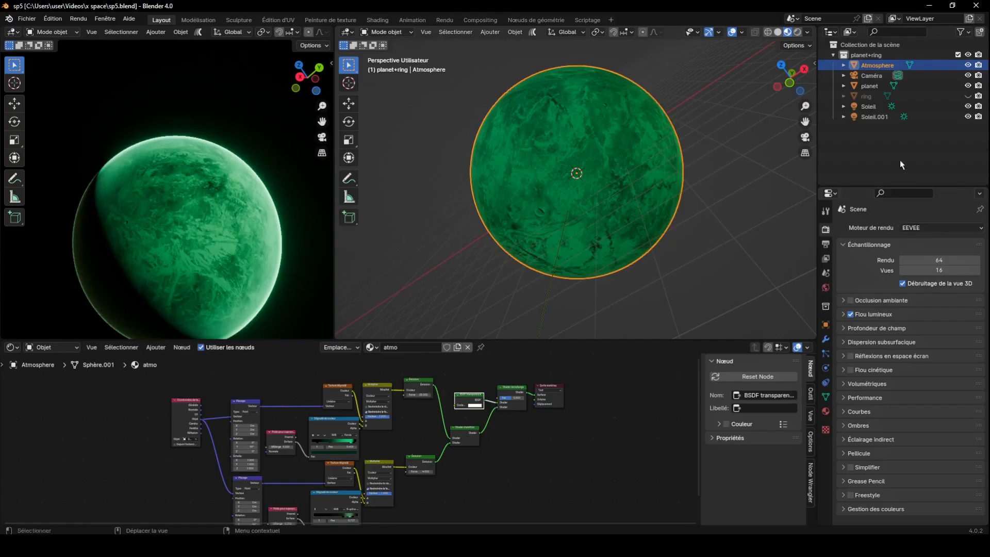
scroll(89, 280, down, 4)
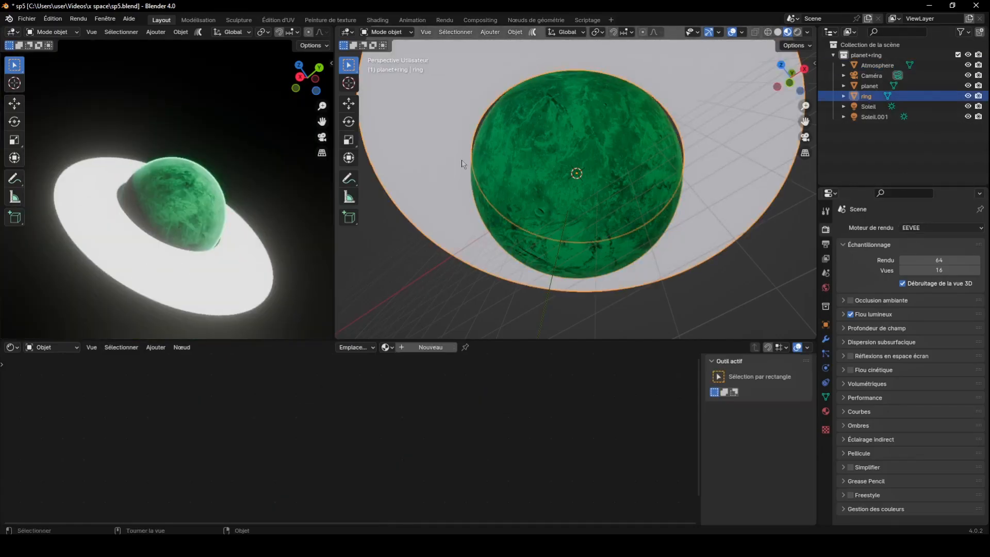
Create a new material for the ring and set its surface shader to Emission.
drag(791, 79, 824, 63)
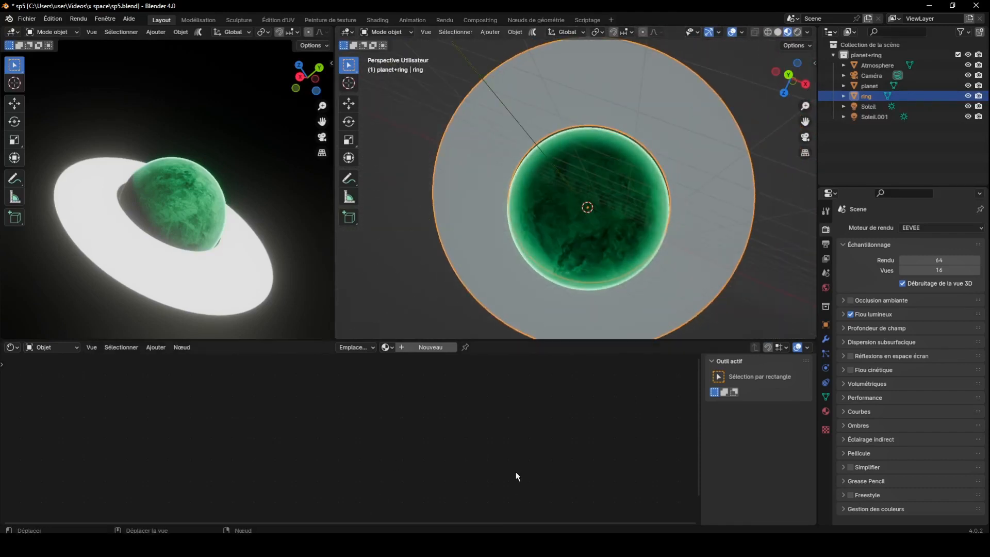
click(441, 346)
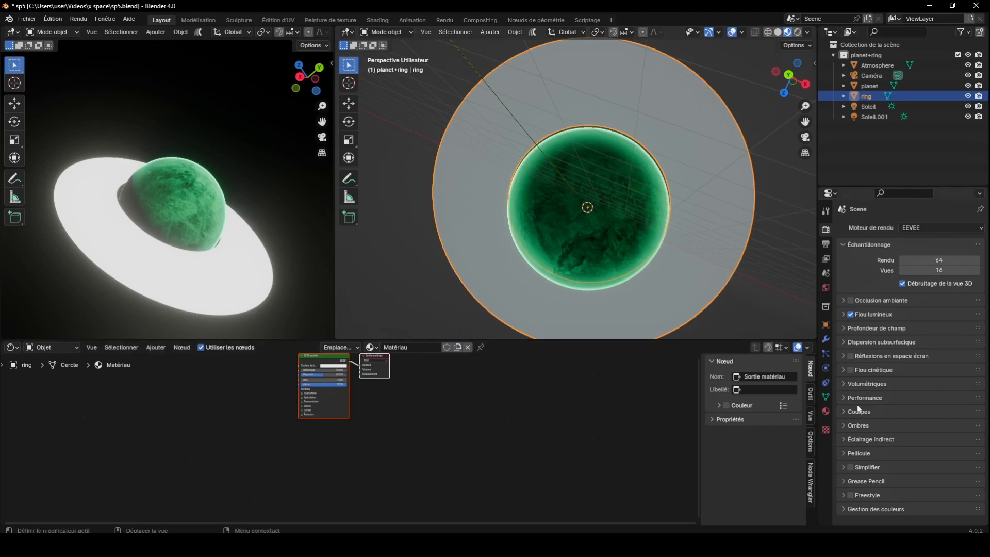
click(826, 411)
click(934, 336)
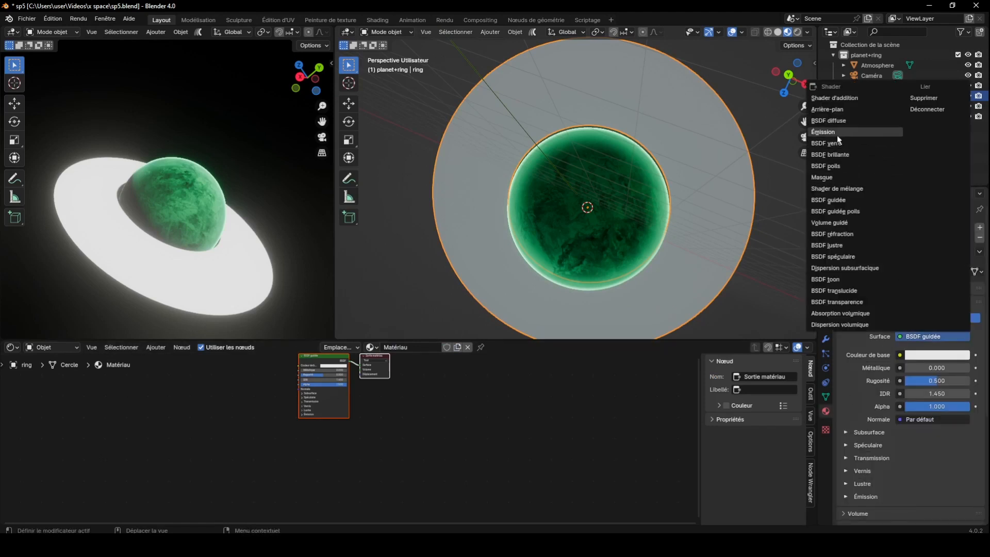
click(861, 132)
Insert a Mix Shader between the ring material's Emission and Material Output nodes.
middle_drag(379, 375, 440, 443)
scroll(492, 447, up, 9)
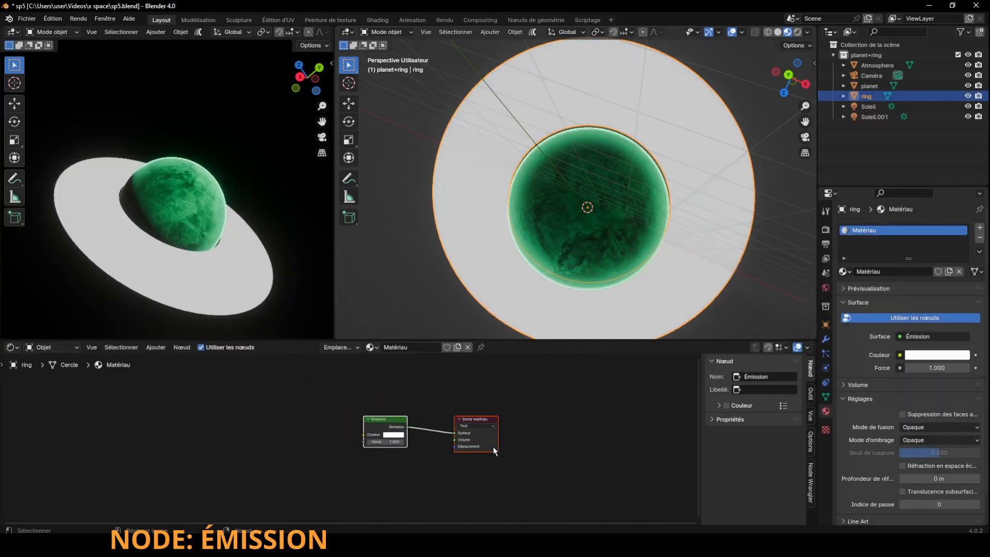
drag(404, 413, 312, 423)
click(156, 347)
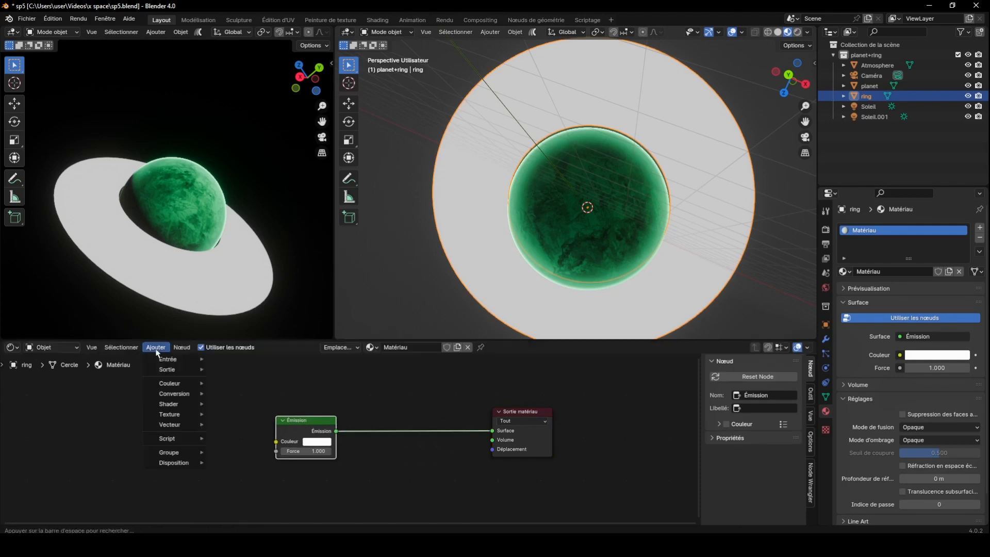
mouse_move(162, 397)
mouse_move(193, 406)
click(252, 311)
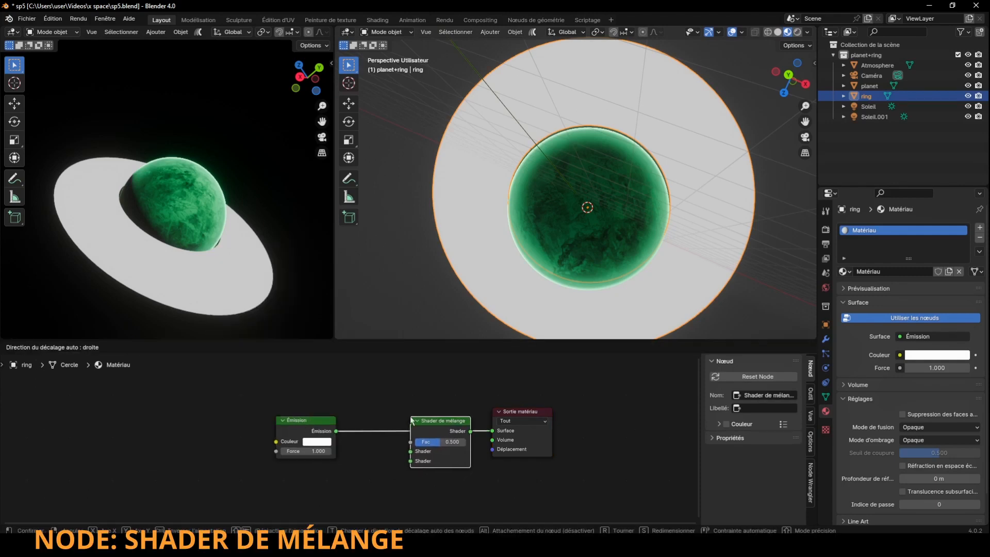
click(412, 420)
Add a Transparent BSDF, link it to the Mix Shader's second shader input and move the Emission node closer to the mix.
click(156, 347)
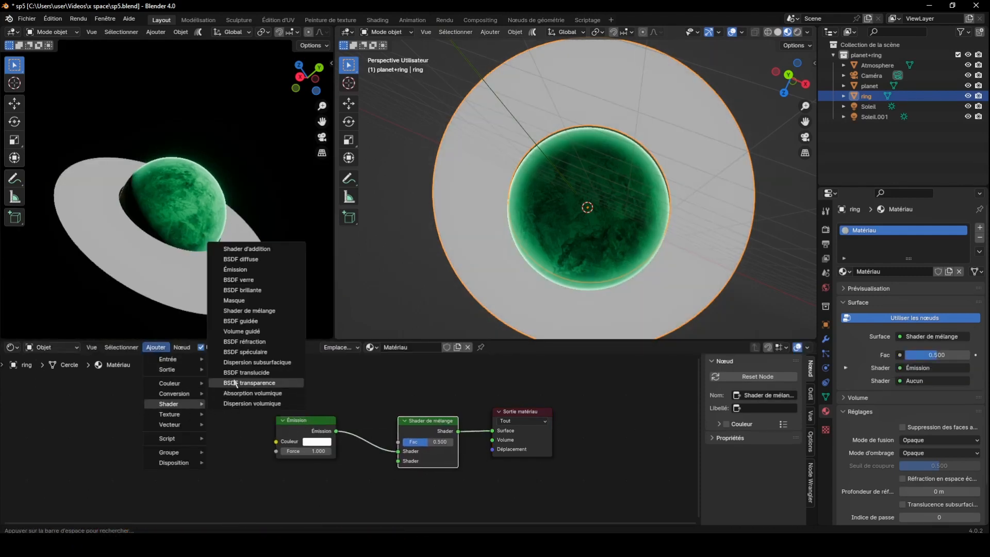
click(247, 383)
click(309, 463)
drag(368, 478, 398, 461)
drag(308, 436, 352, 434)
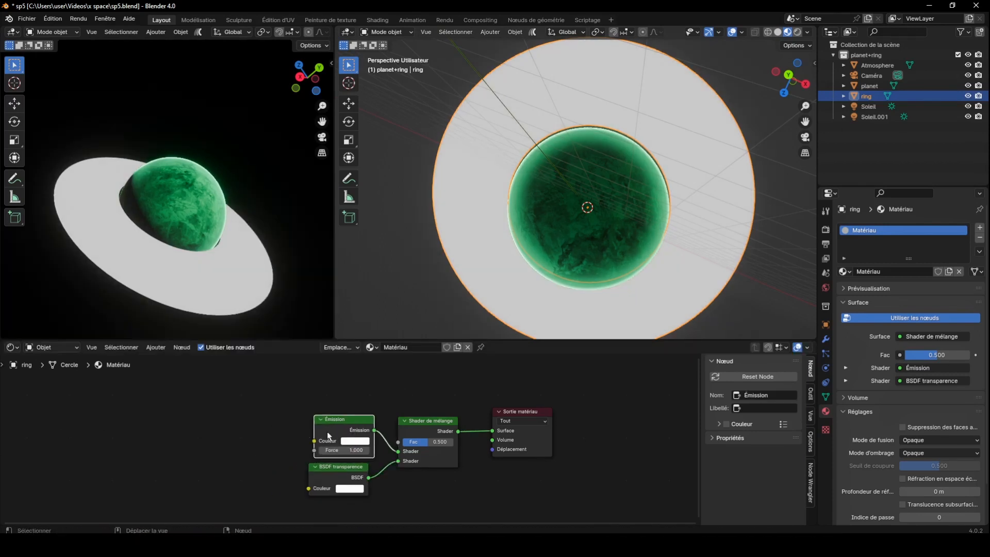
Add an Image Texture node to the ring material and link its Color output to the Emission color.
click(156, 347)
mouse_move(169, 407)
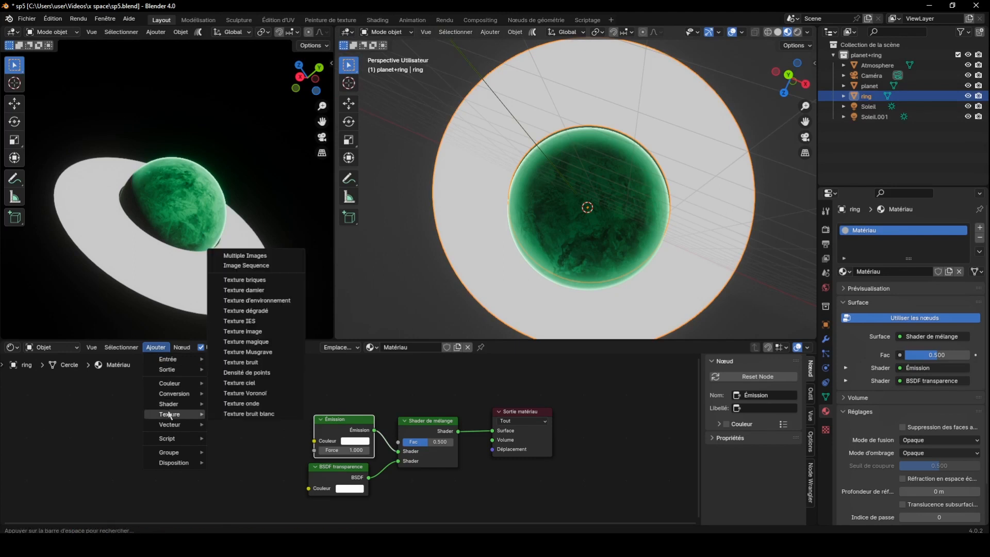
click(235, 335)
click(189, 413)
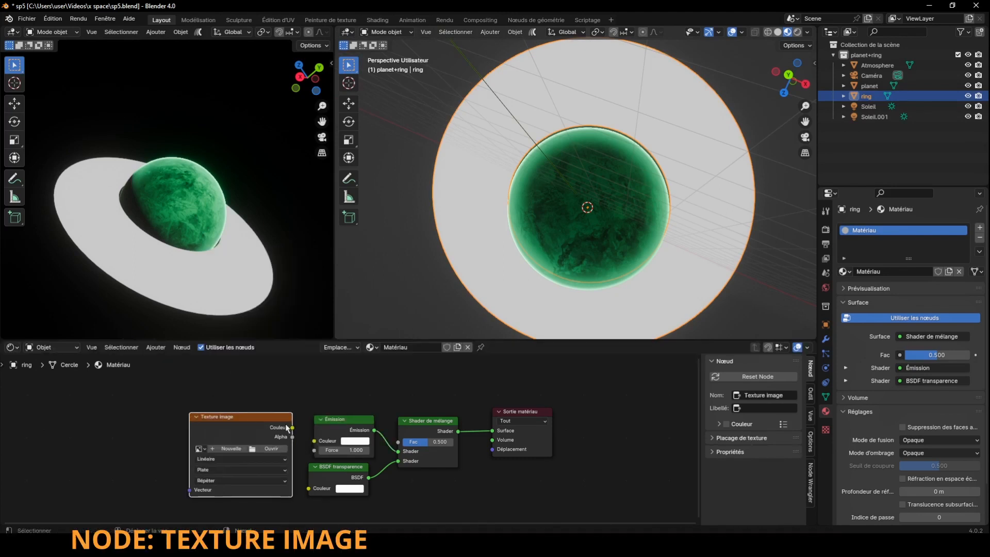
drag(292, 428, 314, 441)
Load 8k_saturn_ring_alpha.png from the TEXTURES folder into the image texture and shift the node clear of the shaders.
click(269, 448)
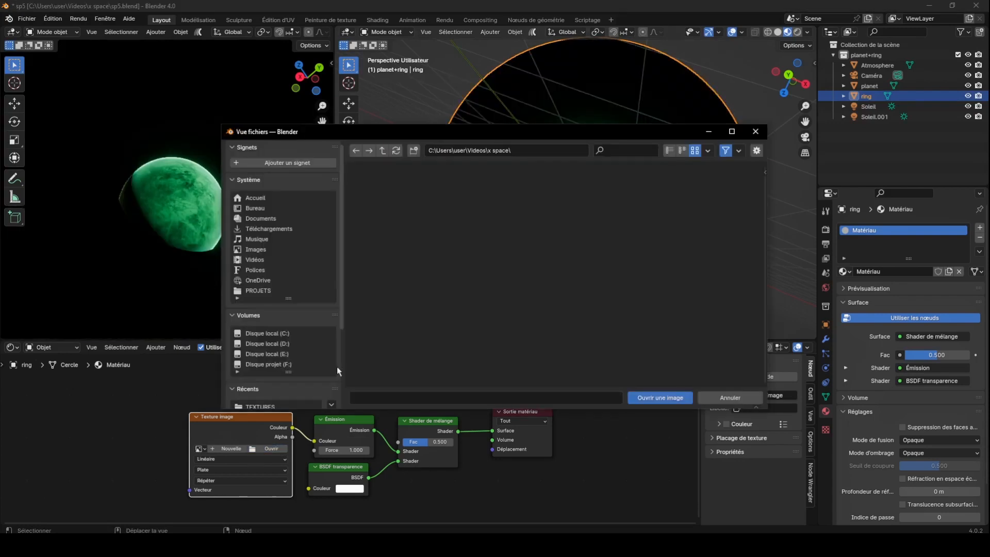
click(289, 406)
scroll(509, 304, down, 15)
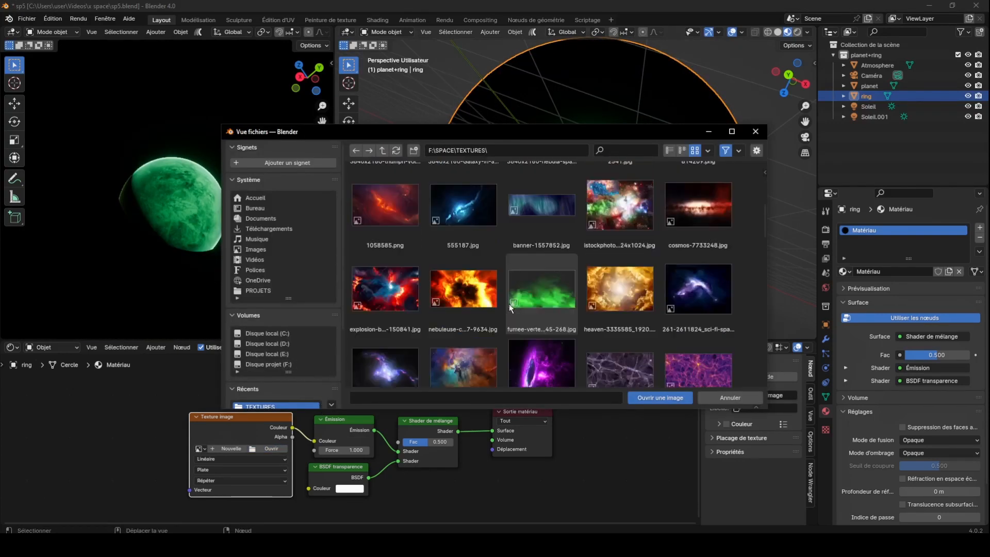
click(387, 237)
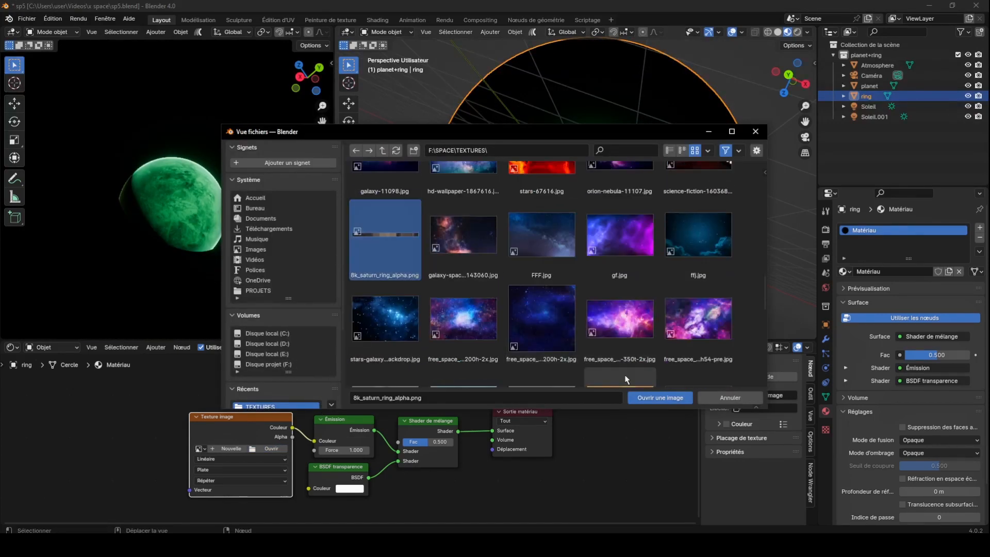
click(660, 397)
drag(200, 445, 196, 426)
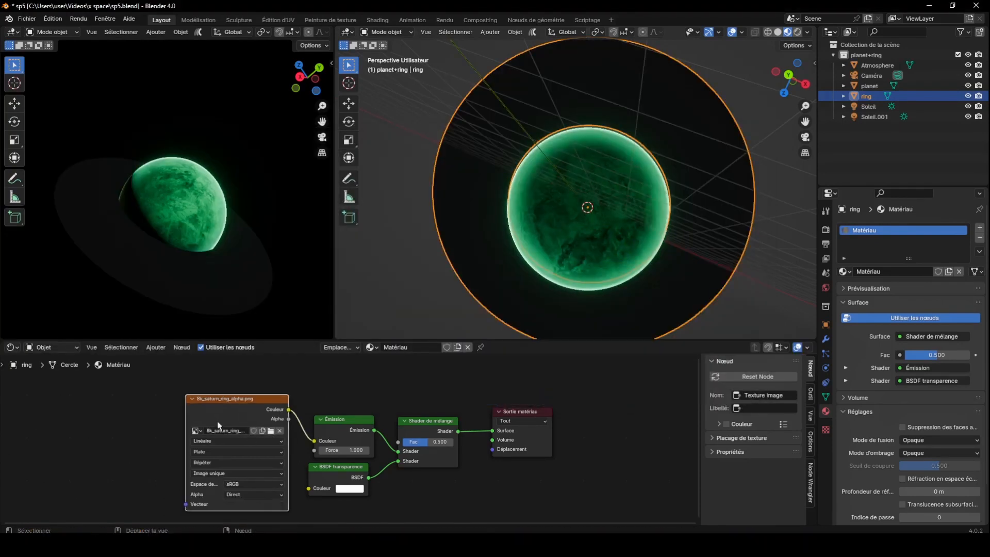
Add Texture Coordinate and Mapping nodes to the ring's image texture, try Object coordinates, and return to UV coordinates.
key(ctrl+t)
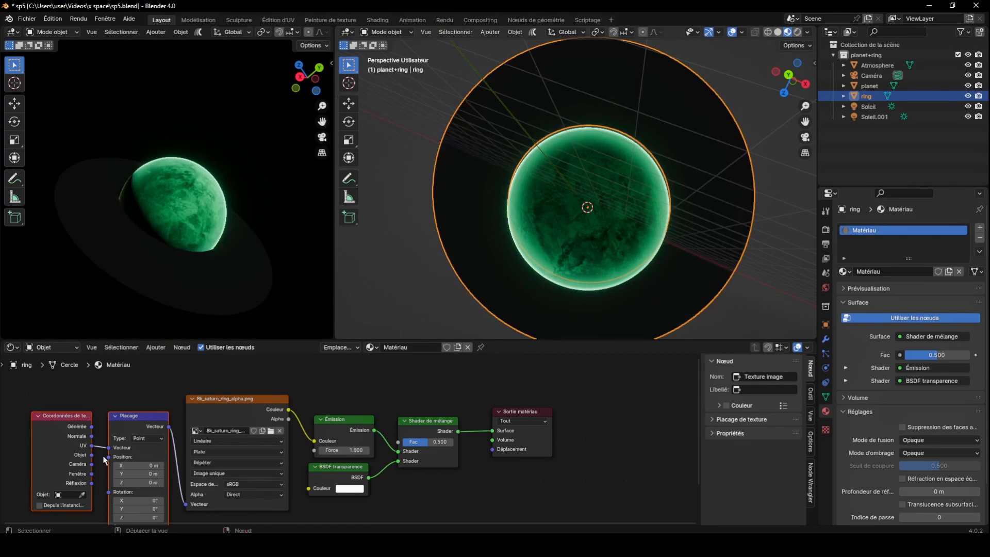
drag(93, 455, 112, 448)
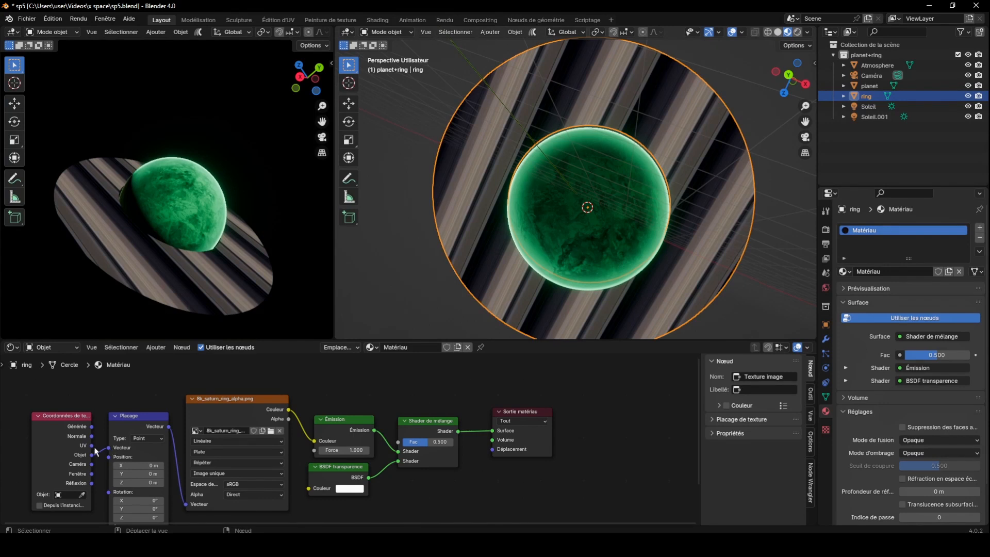
drag(92, 445, 132, 427)
In edit mode, select all ring faces with one quad as the active face and unwrap them.
click(785, 94)
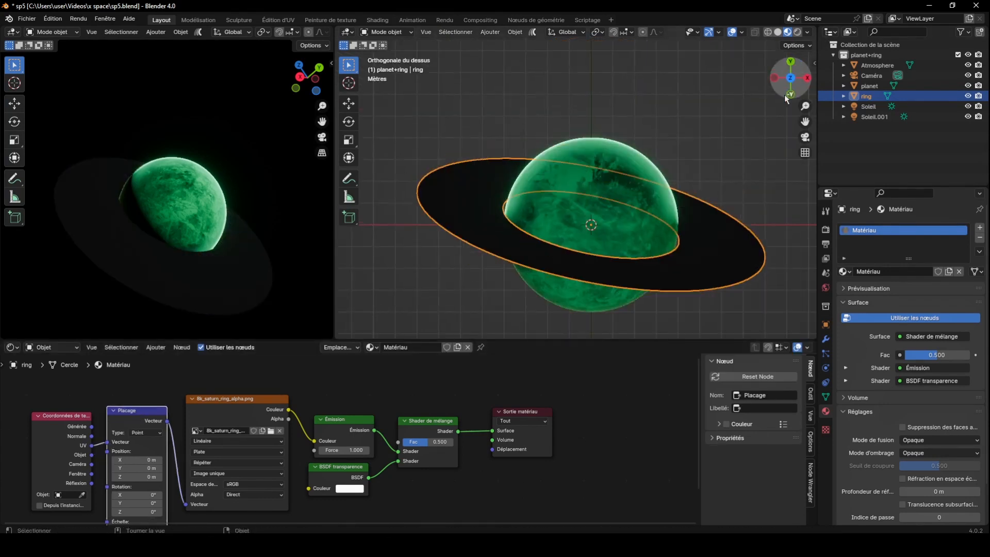
drag(786, 98, 524, 246)
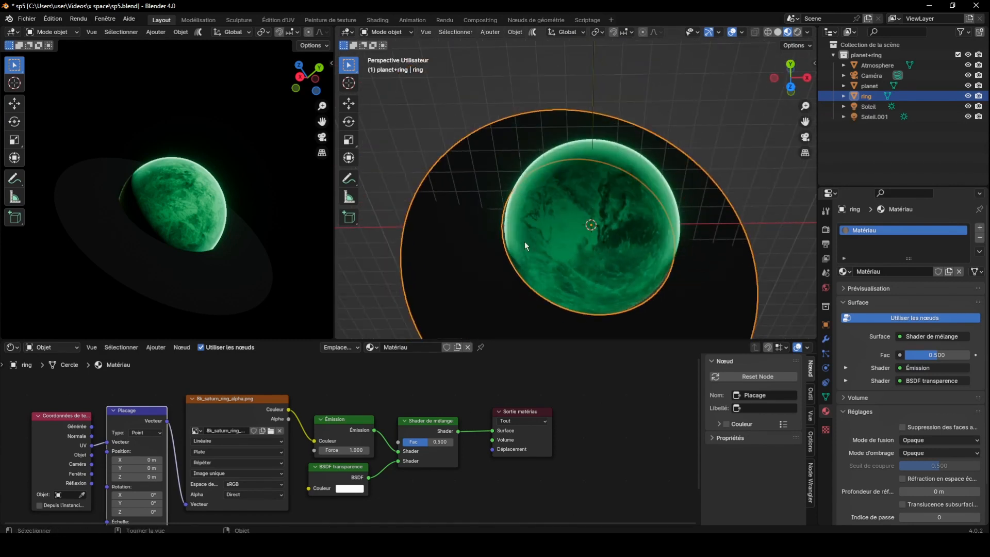
key(Tab)
key(a)
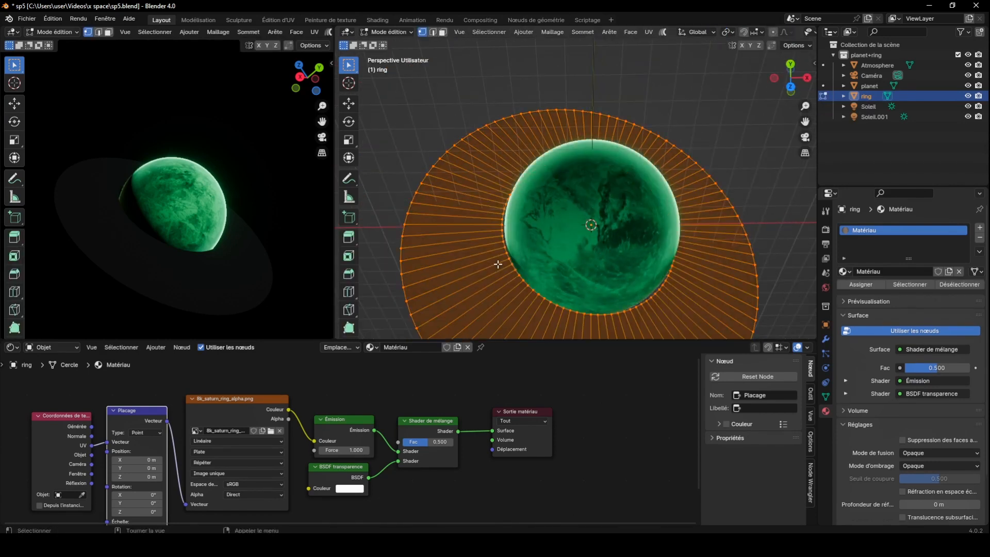
key(3)
shift+click(497, 264)
key(u)
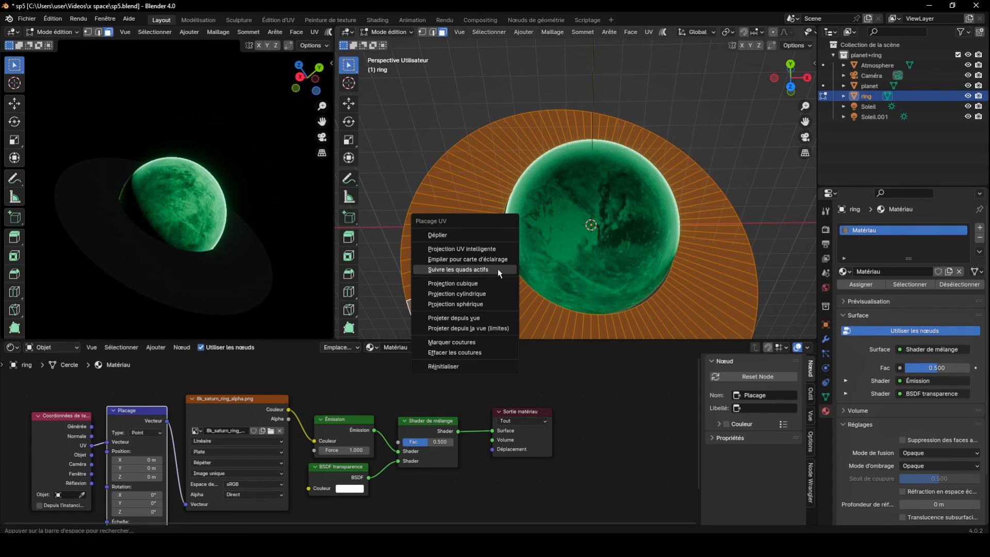
click(448, 238)
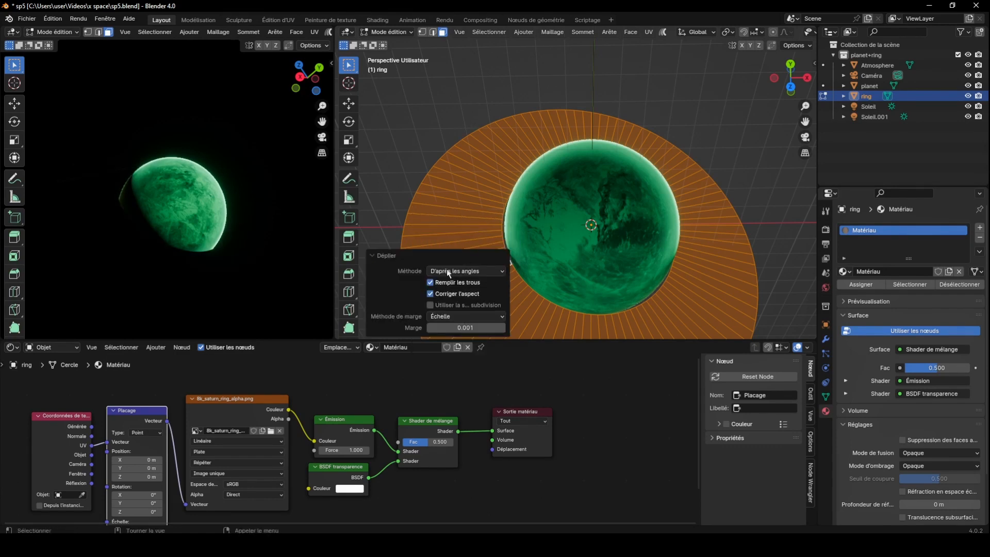
Switch the node area to the UV editor and apply Follow Active Quads to the ring with average length mode.
click(9, 345)
click(31, 395)
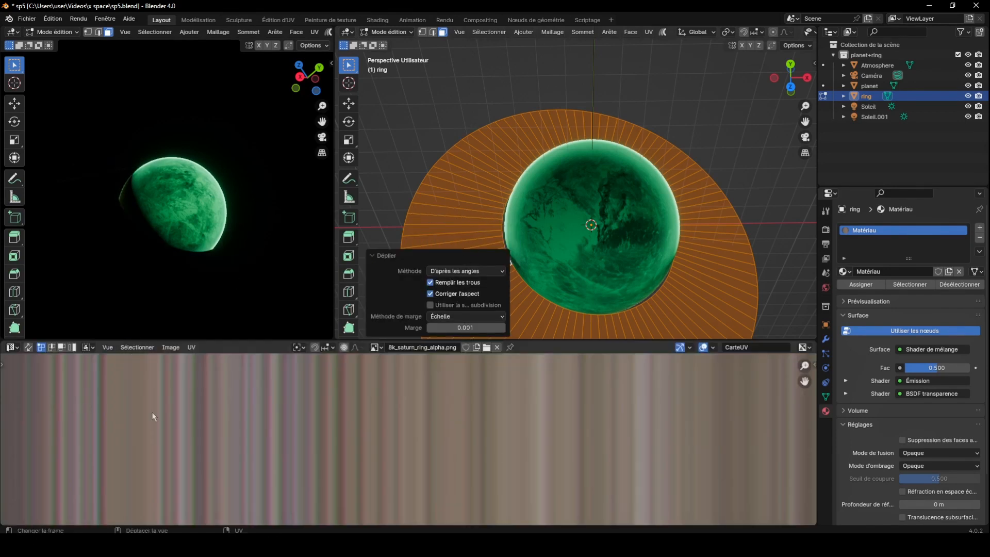
key(Home)
key(u)
click(481, 286)
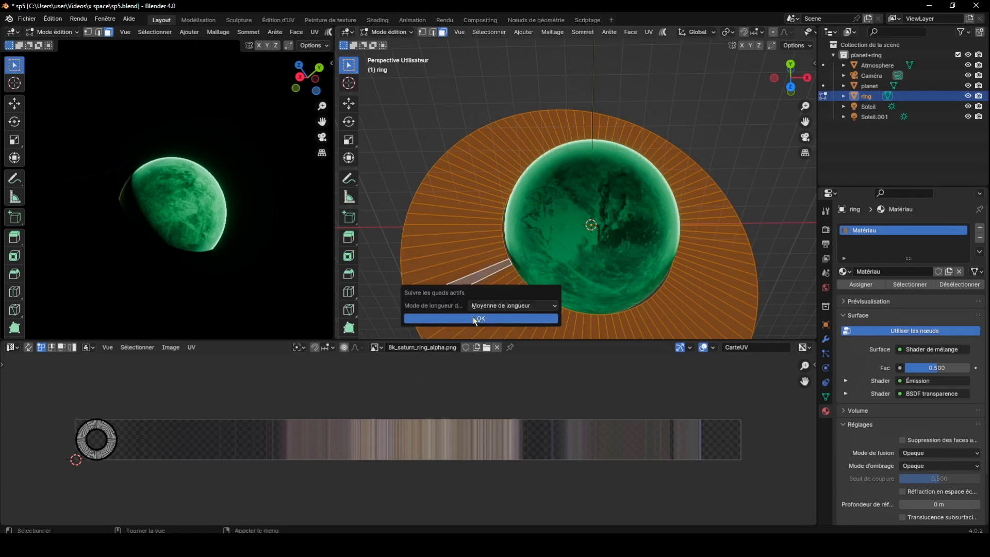
click(474, 318)
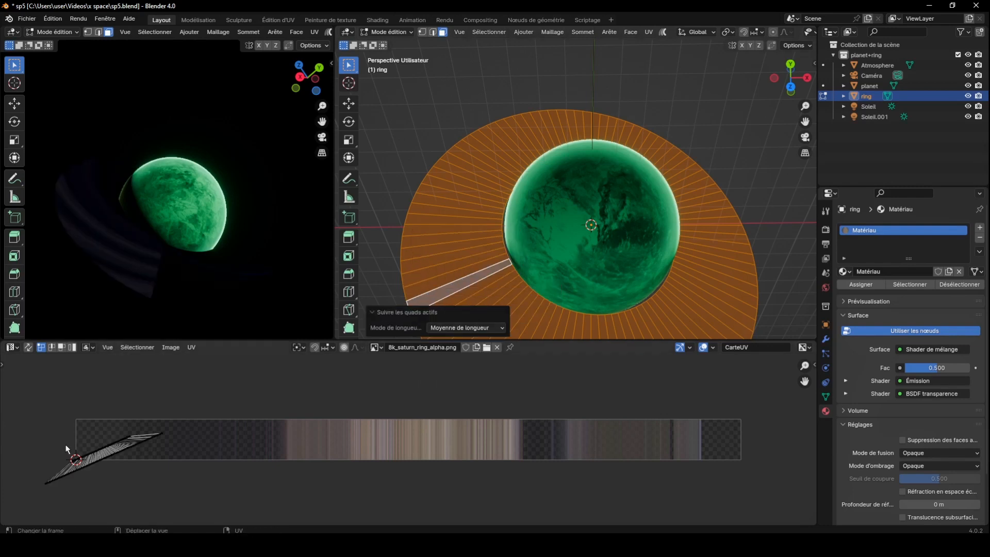
Move the whole ring UV layout to the middle of the Saturn ring image and rotate it nearly upright.
key(a)
key(g)
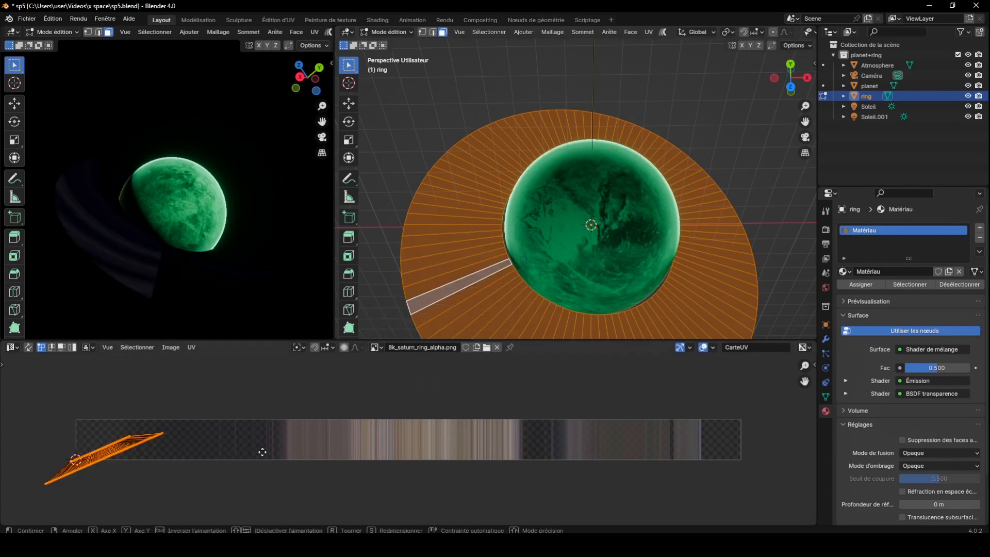
click(577, 438)
key(r)
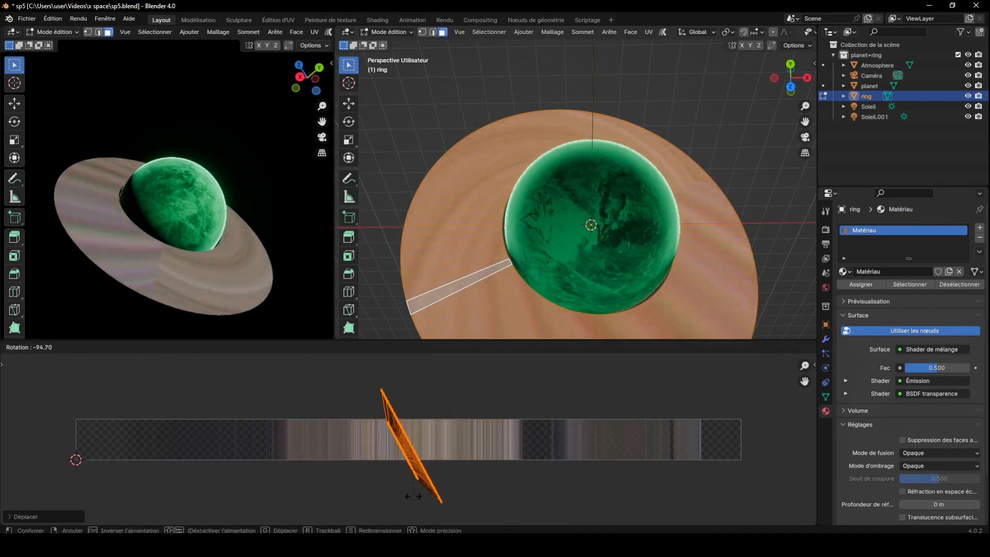
click(393, 496)
Move the UV strip's right column of points to the image's right end and scale it down to about the image height.
drag(399, 369, 455, 517)
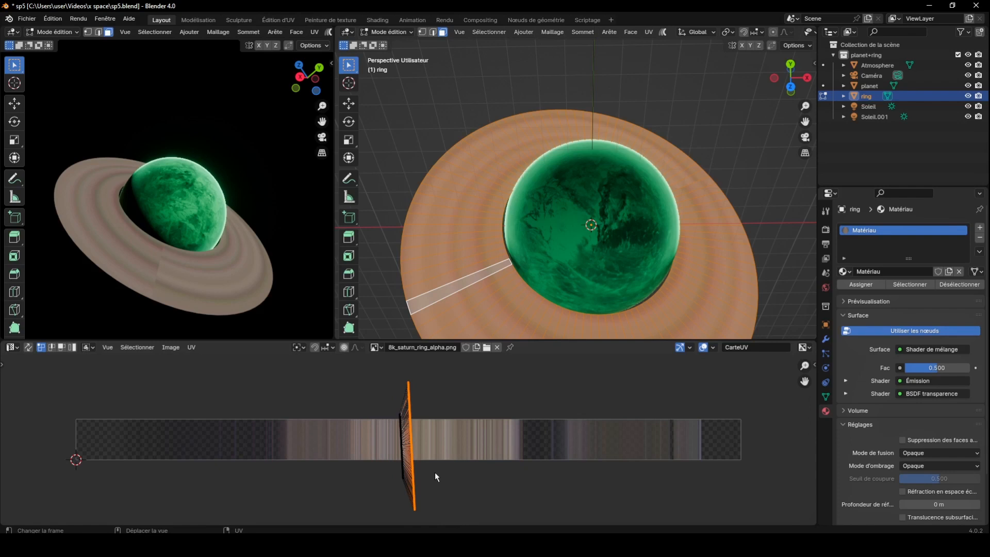
key(g)
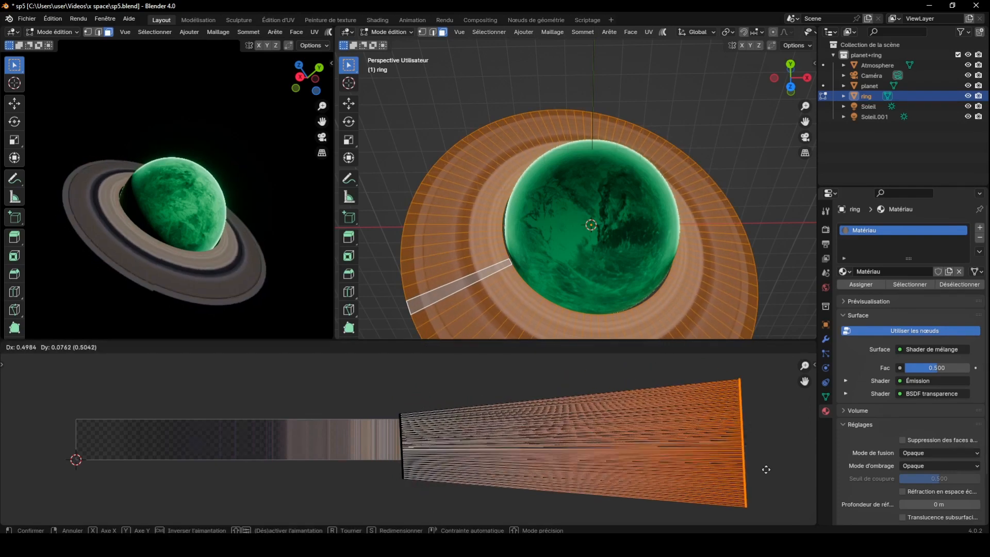
click(767, 469)
key(s)
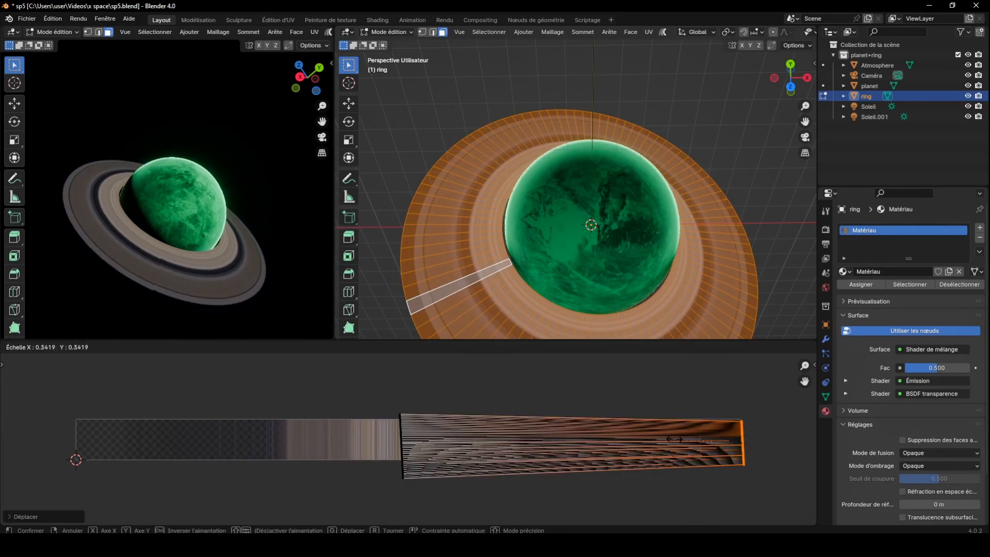
click(671, 443)
Scale down the UV strip's left column of points and move it to the image's left end.
key(a)
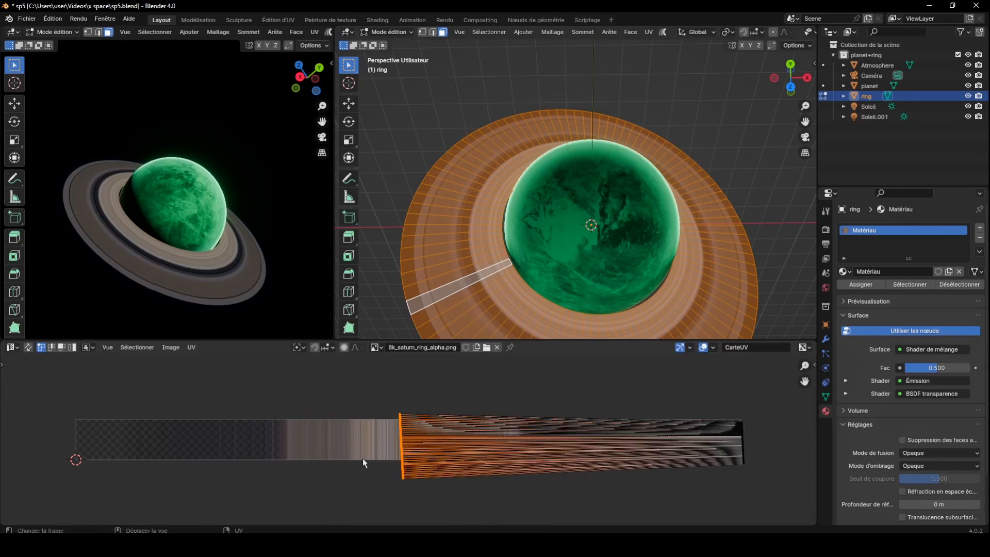
key(s)
click(390, 459)
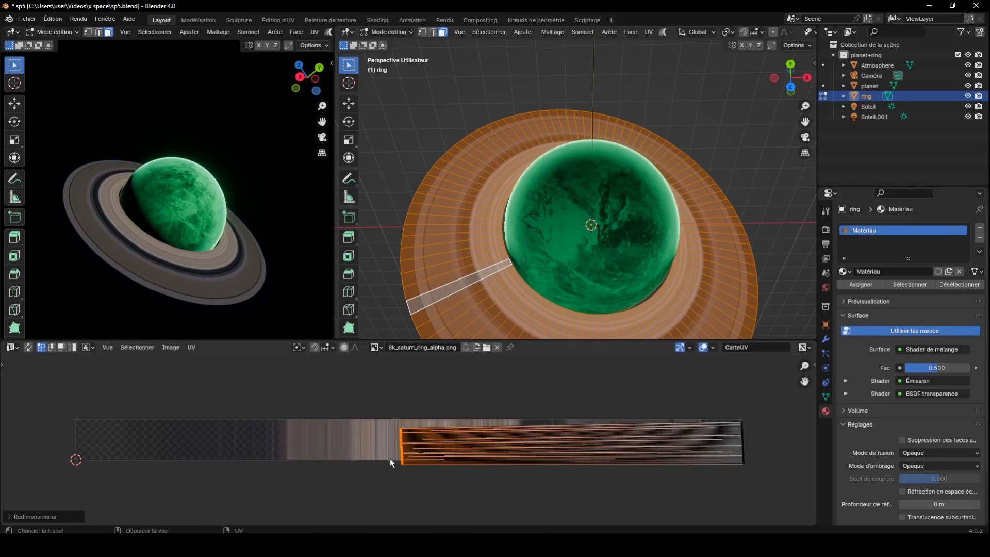
key(g)
click(64, 451)
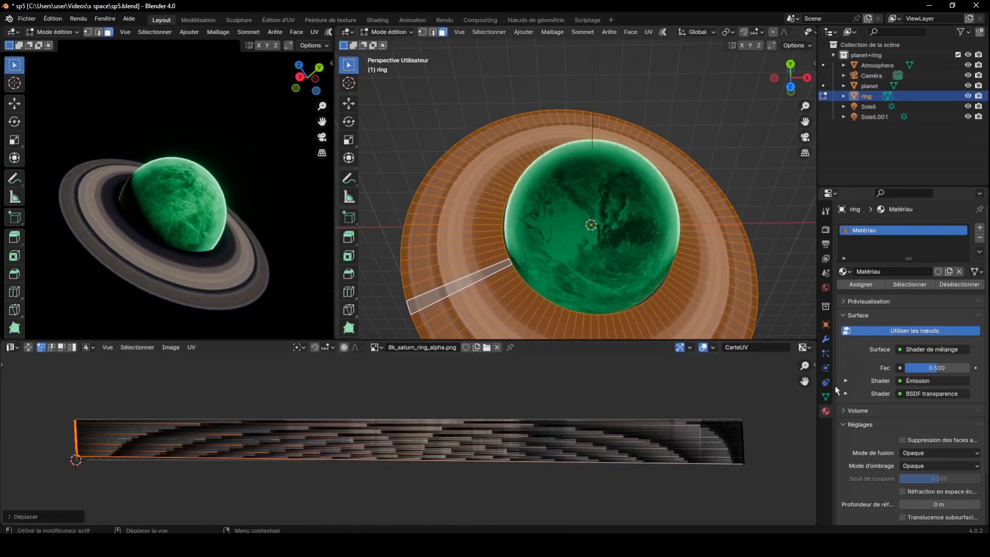
Rotate the UV layout's left edge to vertical and scale it to match the image height.
drag(804, 381, 276, 363)
scroll(339, 415, up, 3)
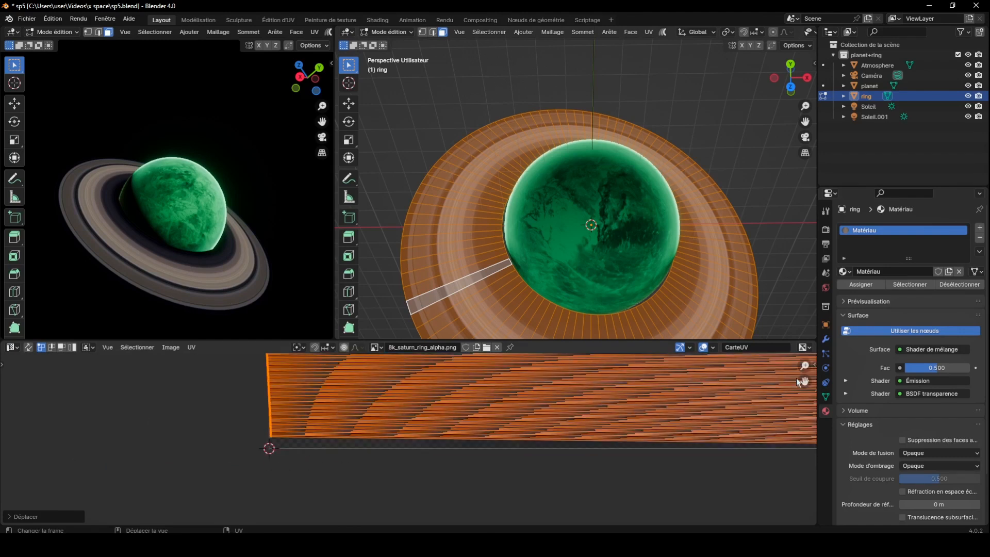
drag(805, 381, 904, 440)
scroll(298, 451, up, 1)
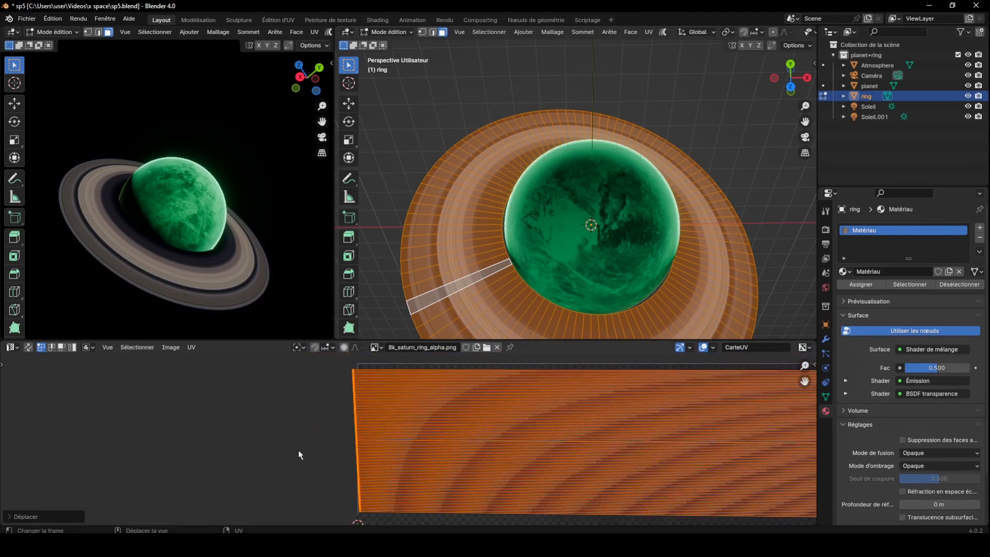
key(r)
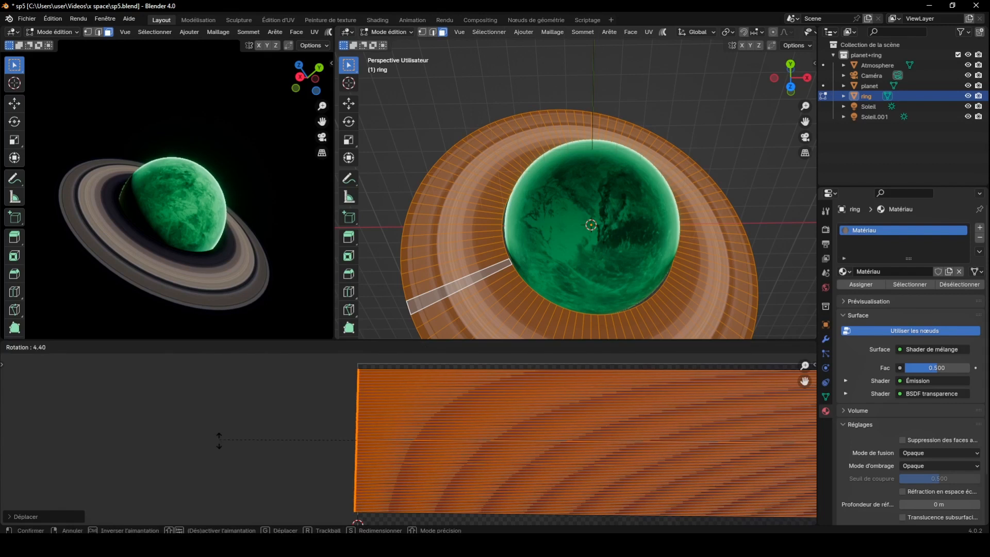
click(218, 443)
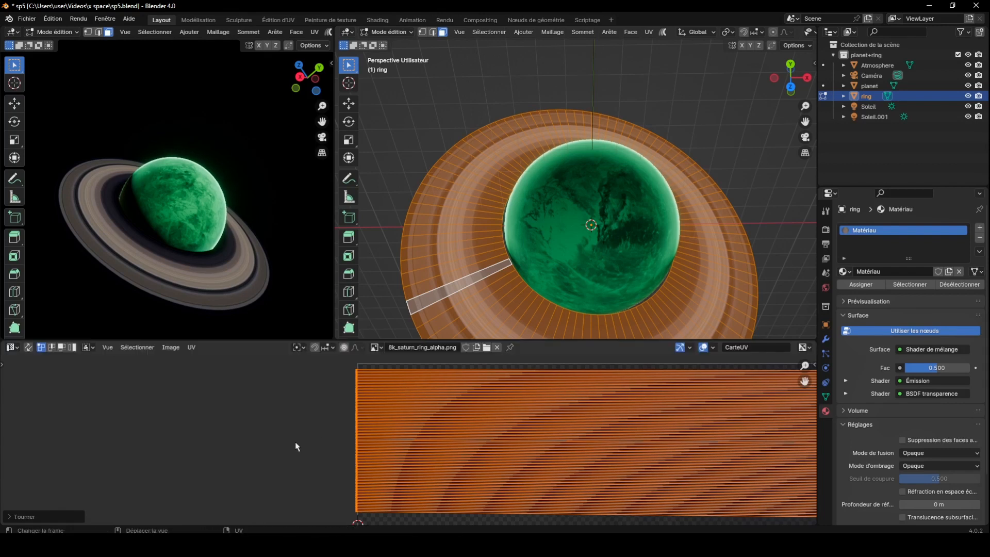
key(s)
click(261, 448)
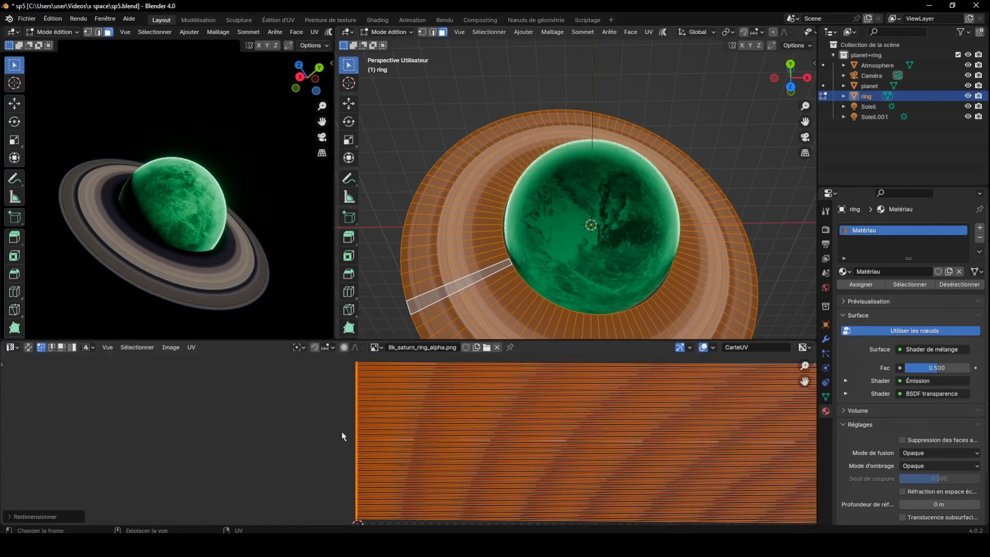
Nudge the UV layout's left edge so it sits just inside the image's left border.
key(g)
click(375, 432)
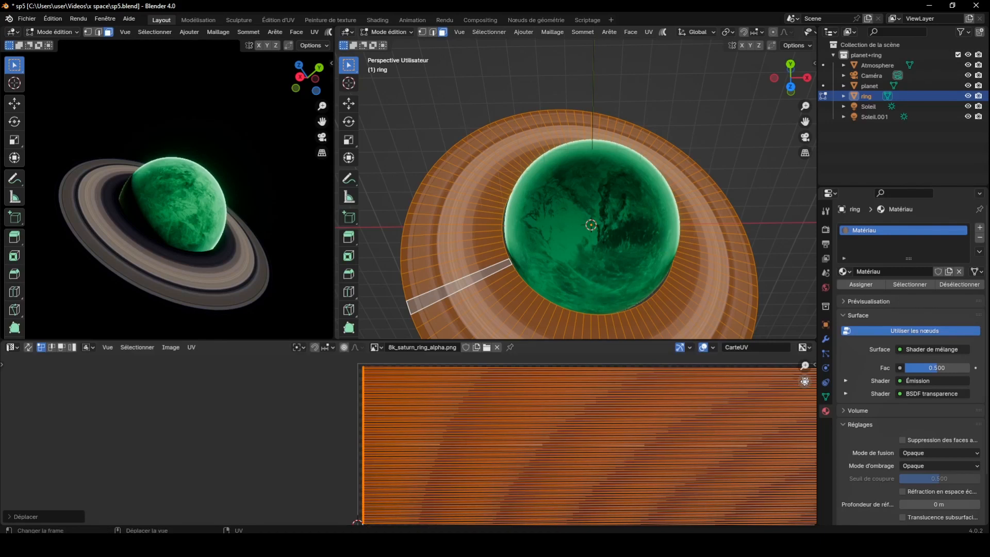
drag(805, 381, 803, 377)
key(g)
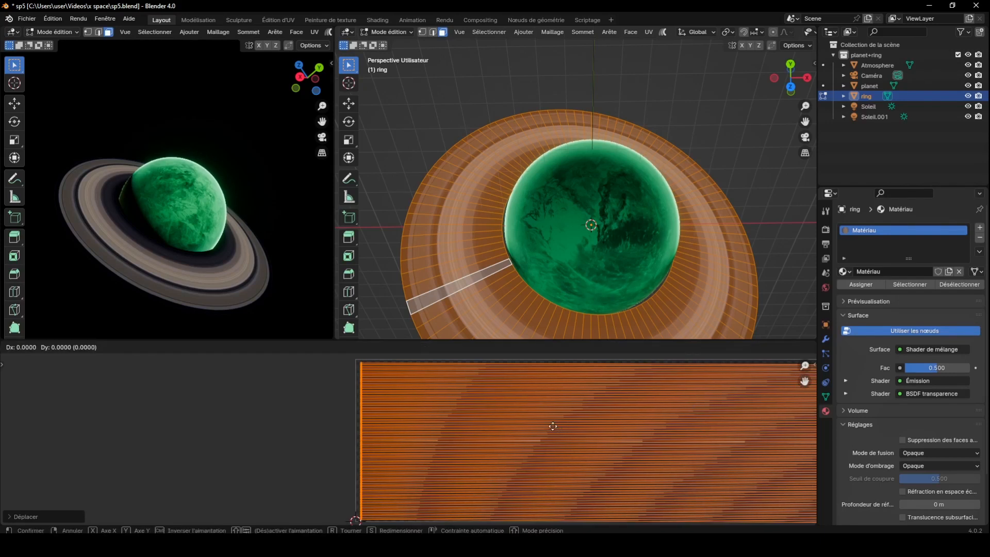
click(554, 425)
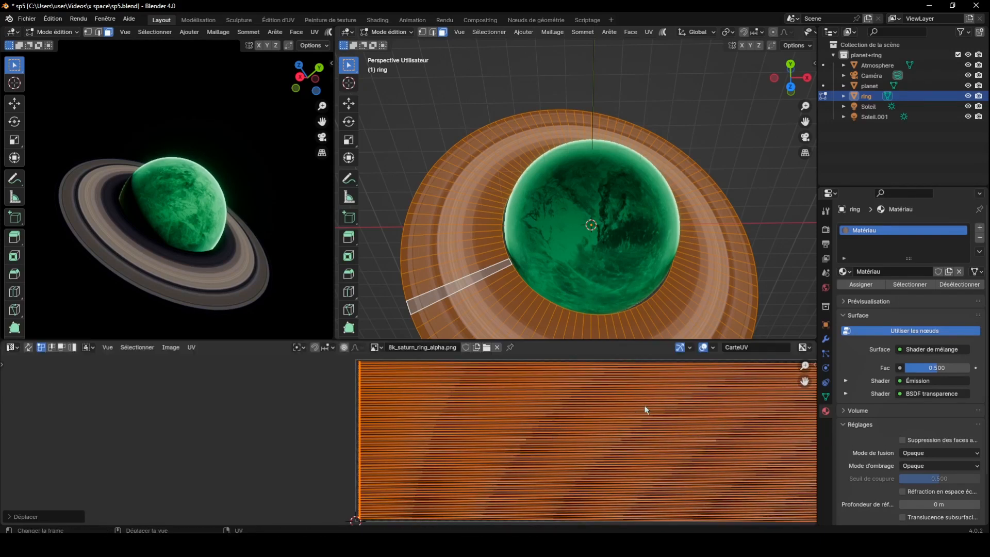
Rotate the UV layout's right edge to vertical and move it just inside the image's right border.
drag(805, 382, 715, 386)
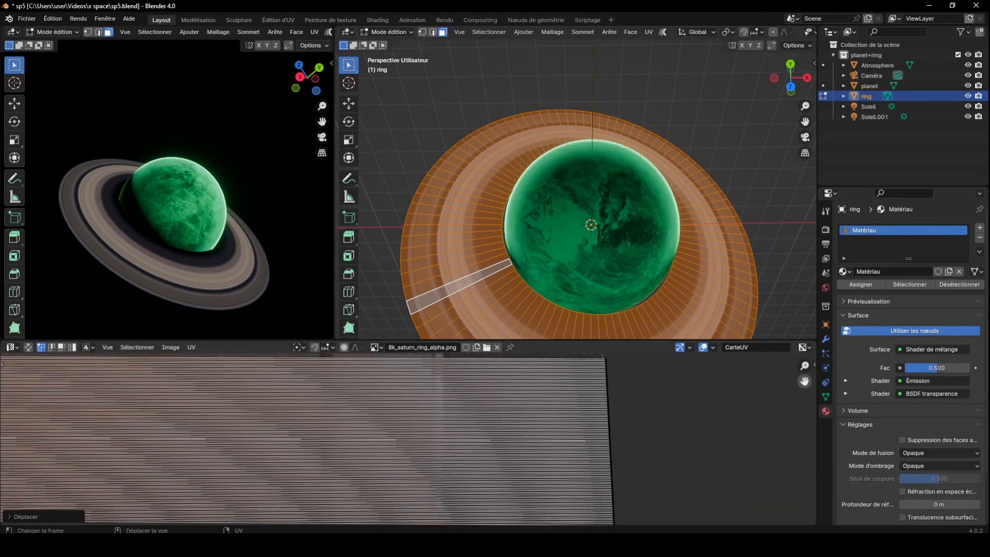
scroll(763, 402, down, 1)
key(a)
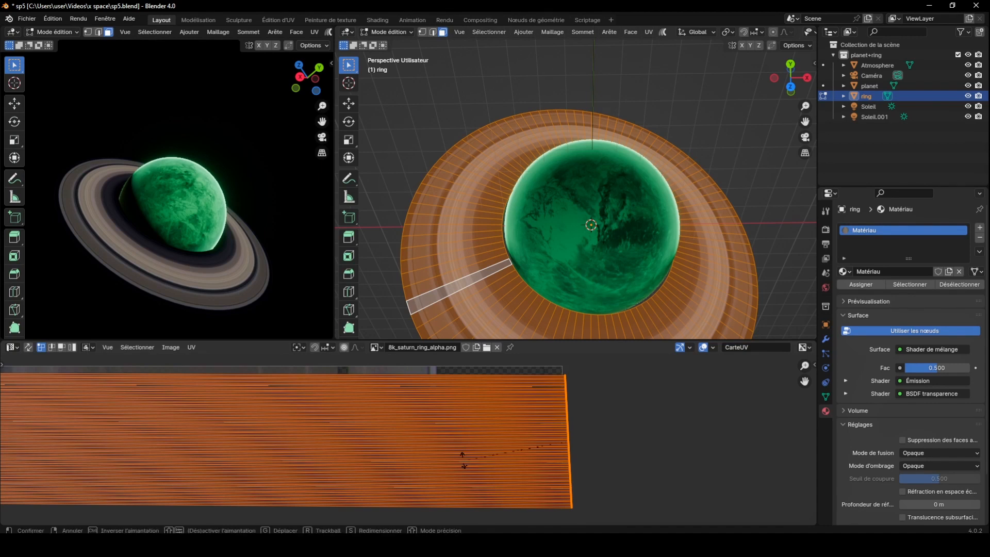
key(r)
click(460, 456)
key(g)
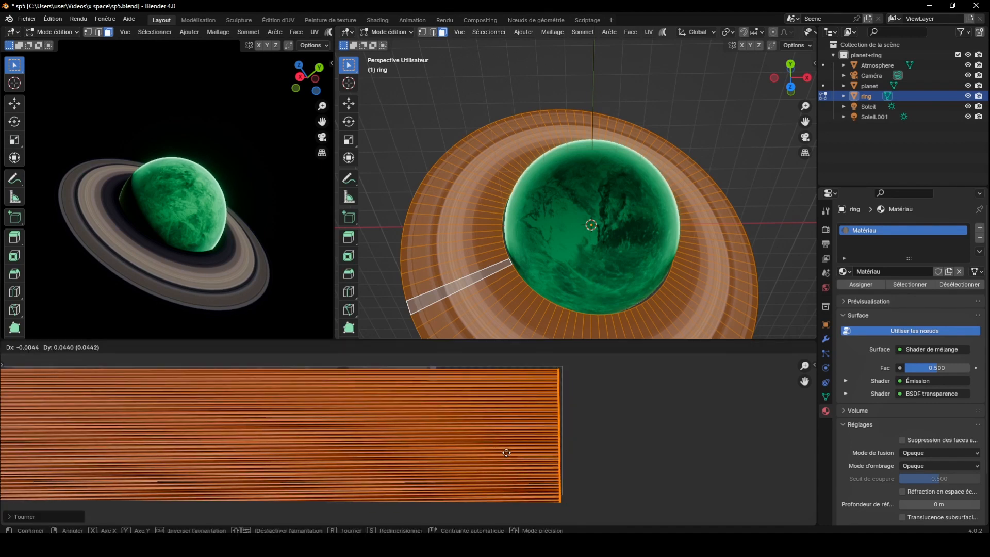
click(395, 459)
Scale the UV layout's right edge to the image height, fine-tune its rotation, and return to Object Mode.
key(s)
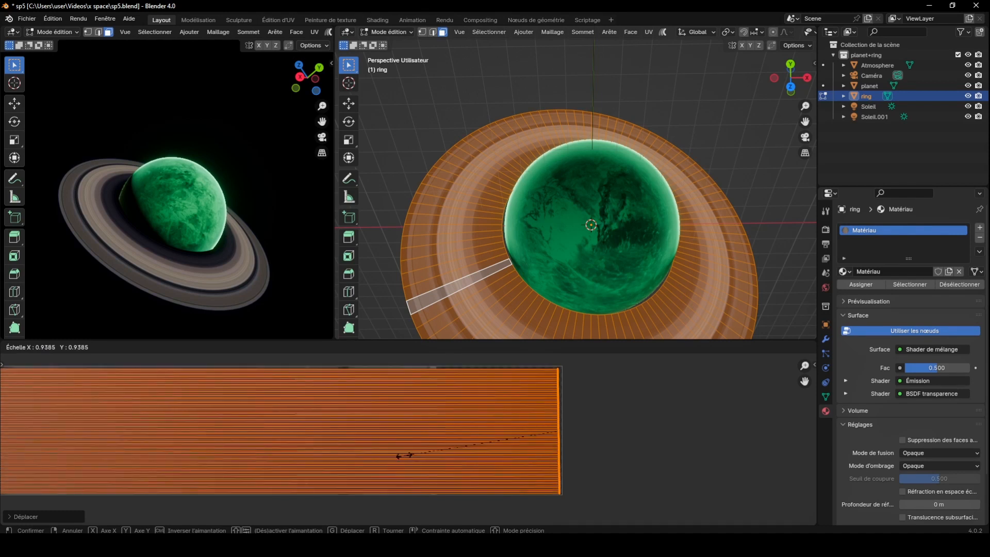
click(403, 456)
key(r)
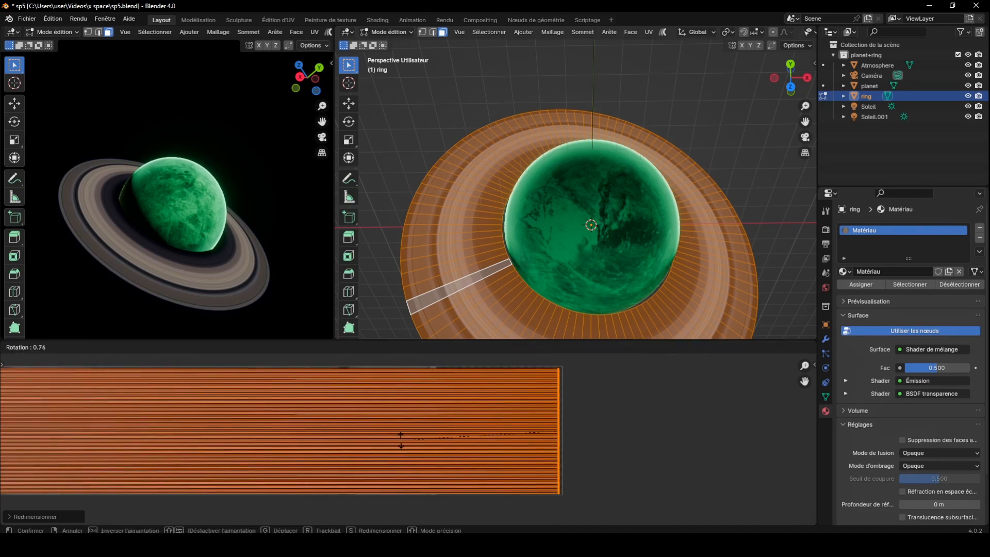
click(402, 439)
key(Tab)
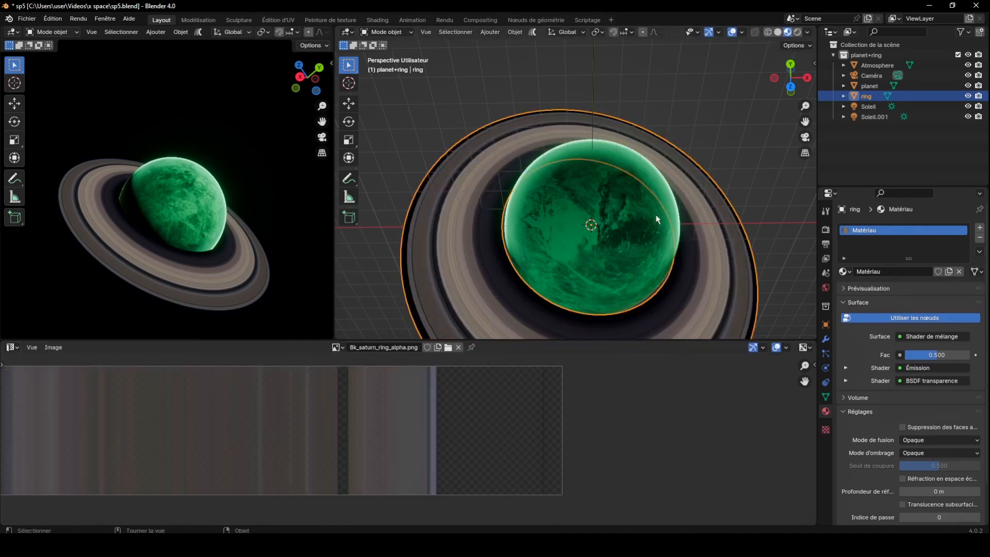
Open the ring material in the Shader Editor and separate the Emission, Transparent, Mix Shader and output nodes from the image texture.
click(11, 347)
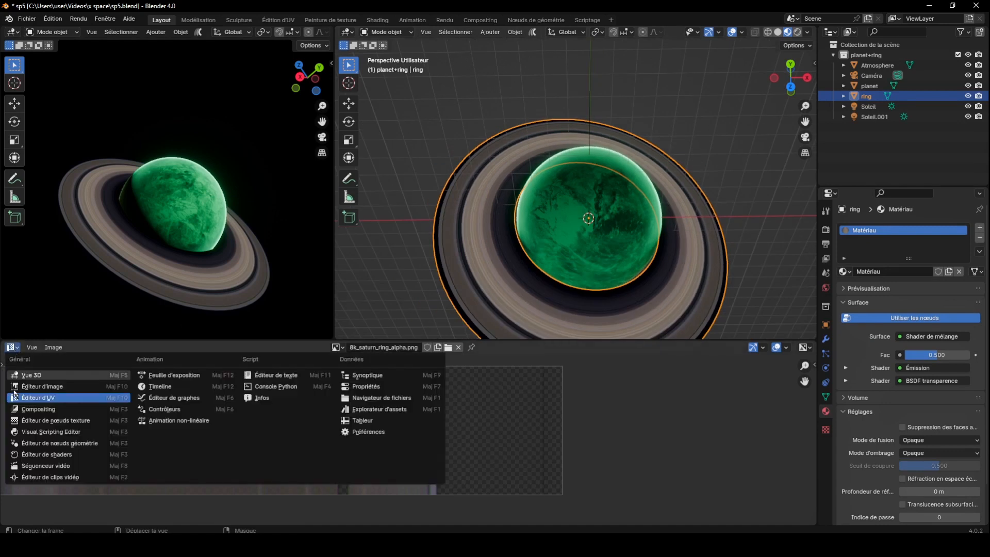
click(31, 457)
drag(341, 385, 553, 496)
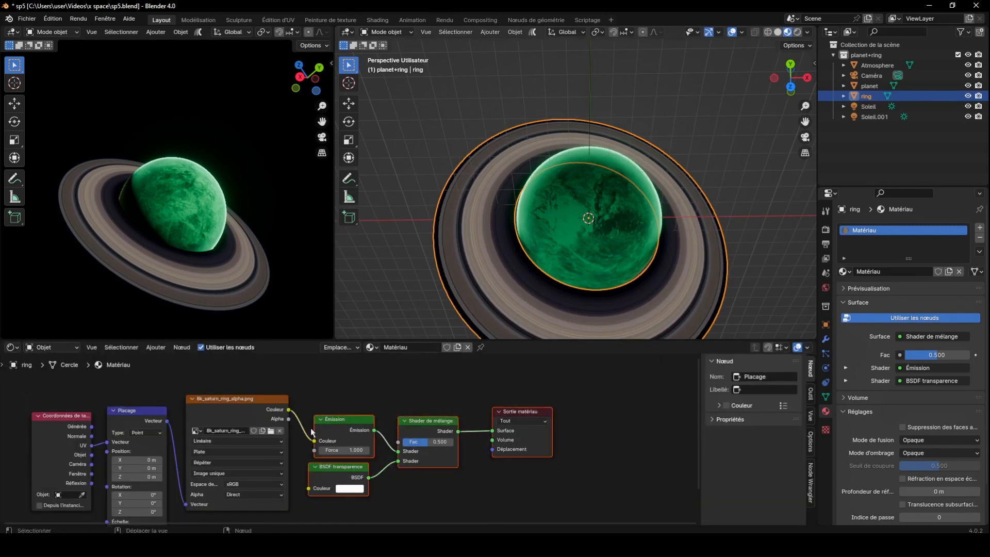
drag(356, 427, 482, 431)
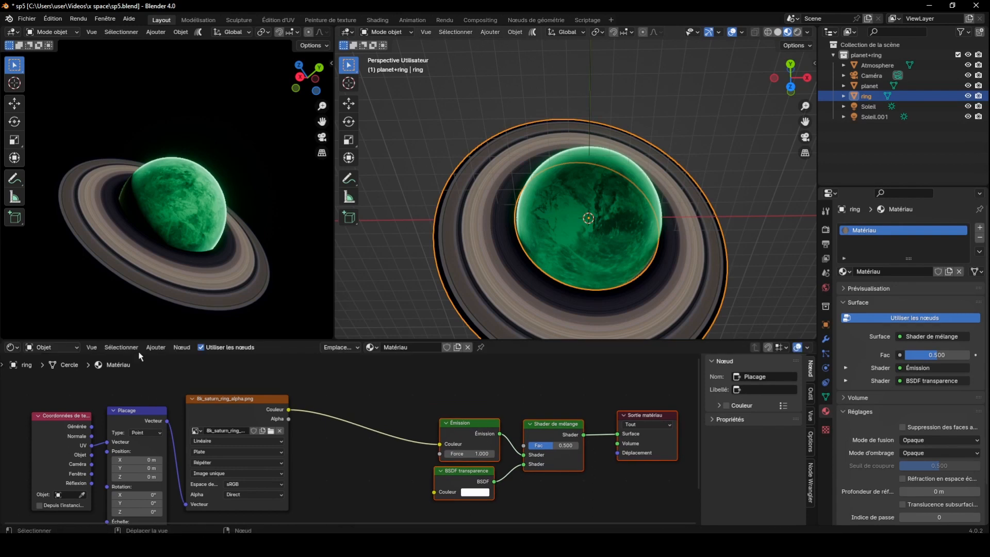
Insert a Mix Color node between the ring texture's color and the Emission node, set to Multiplier with a factor of 1.
click(156, 347)
mouse_move(172, 401)
mouse_move(170, 384)
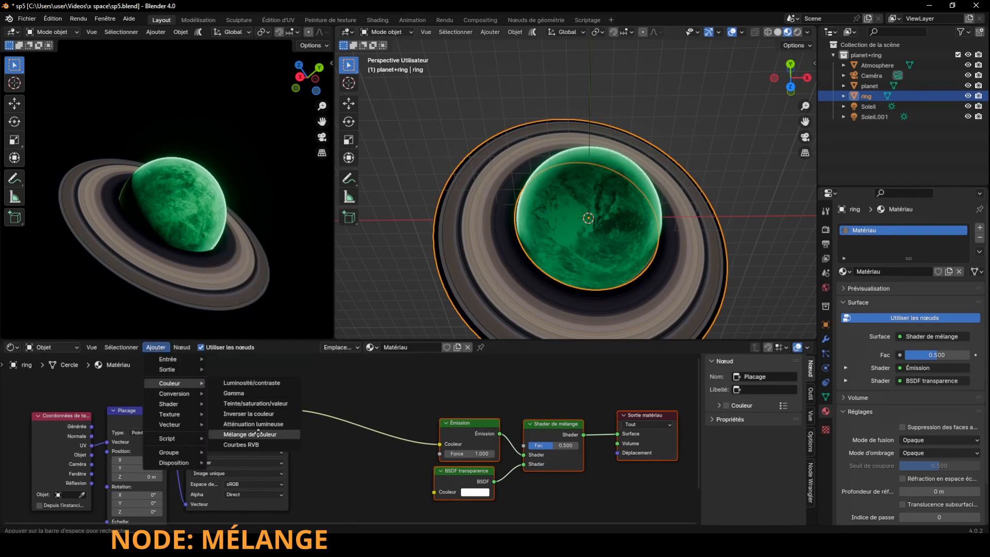
click(250, 434)
click(364, 489)
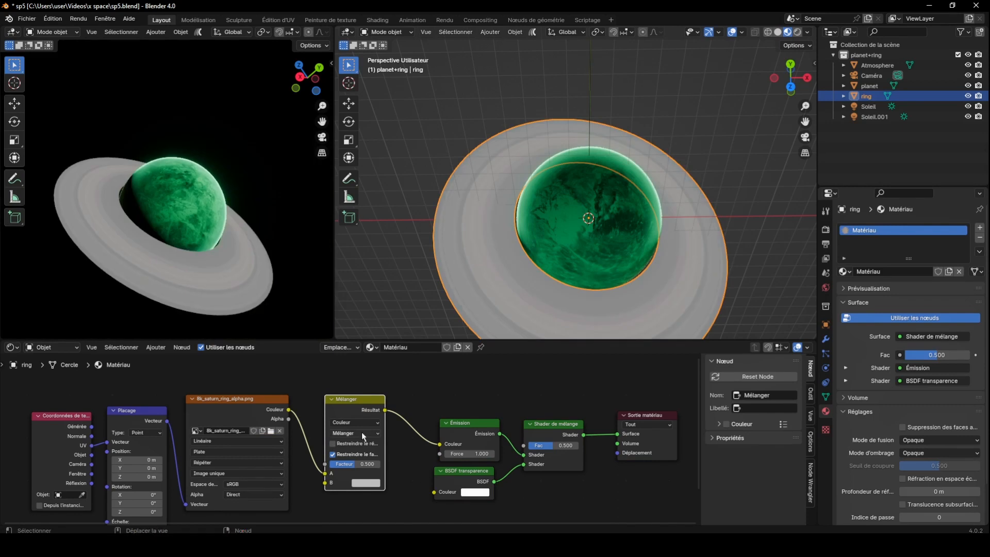
click(366, 434)
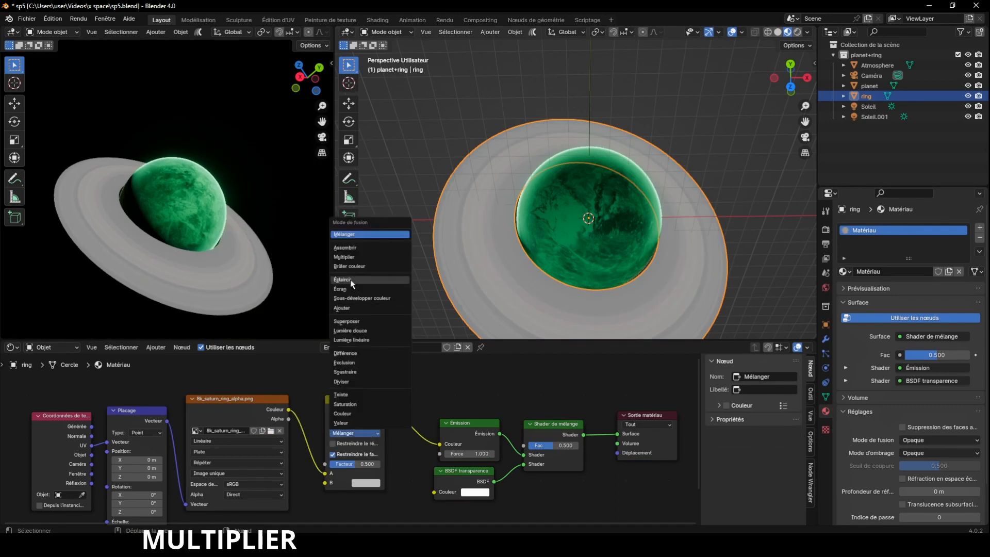
click(354, 259)
drag(349, 462, 407, 464)
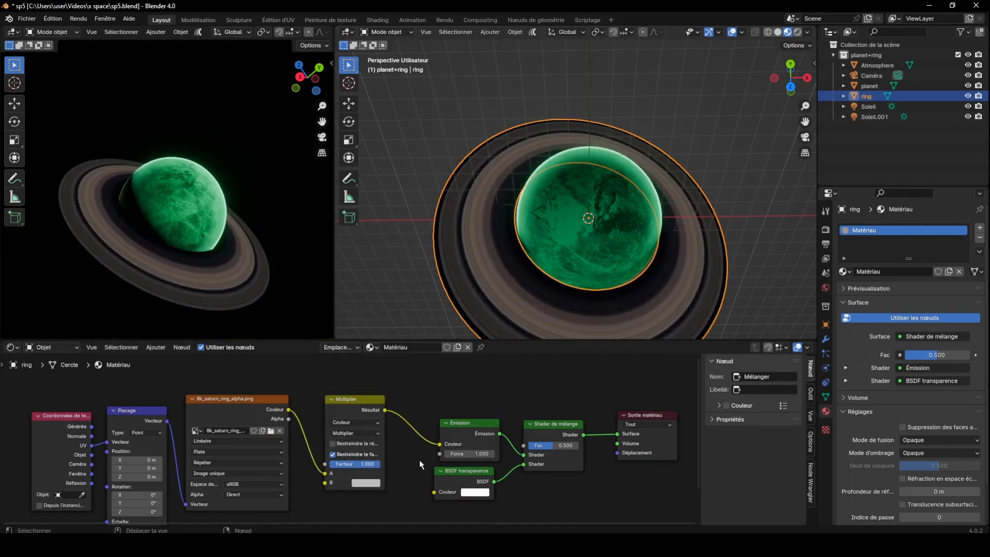
Set the ring material's blend mode to Mélange alpha and its Emission strength to 8.
click(921, 441)
click(918, 482)
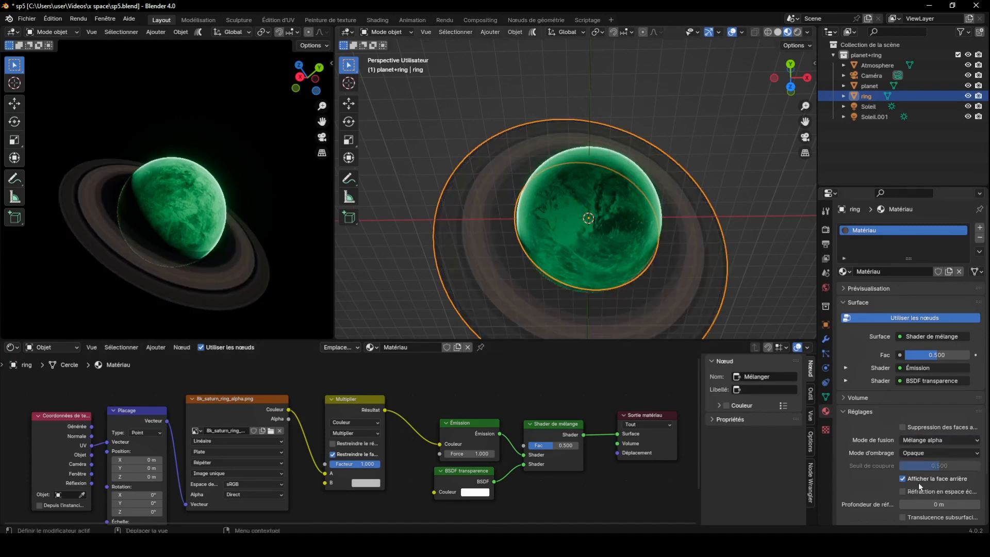
click(468, 455)
text(8)
key(Return)
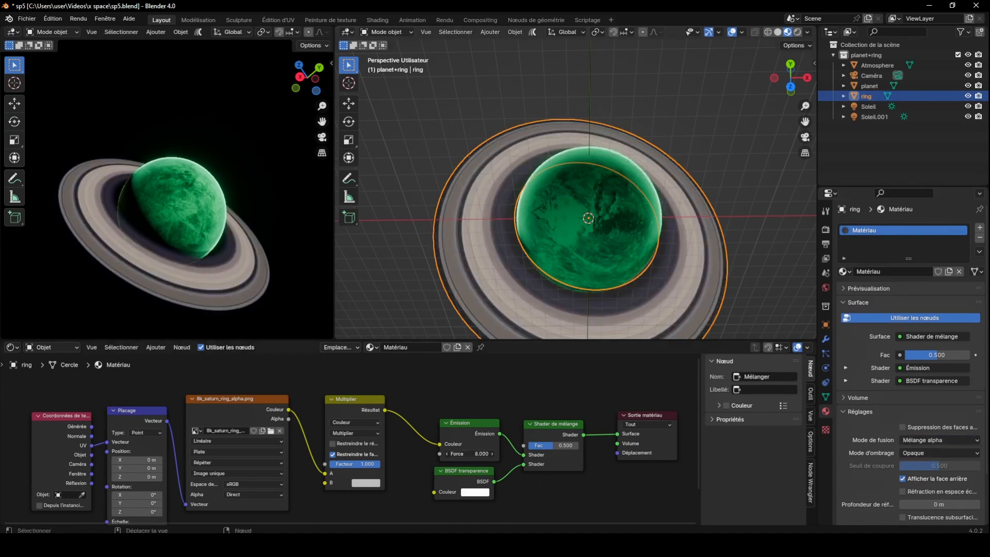
Tint the ring by setting the Multiplier node's B color to green and raising the Emission strength to 14.2.
click(365, 483)
click(379, 374)
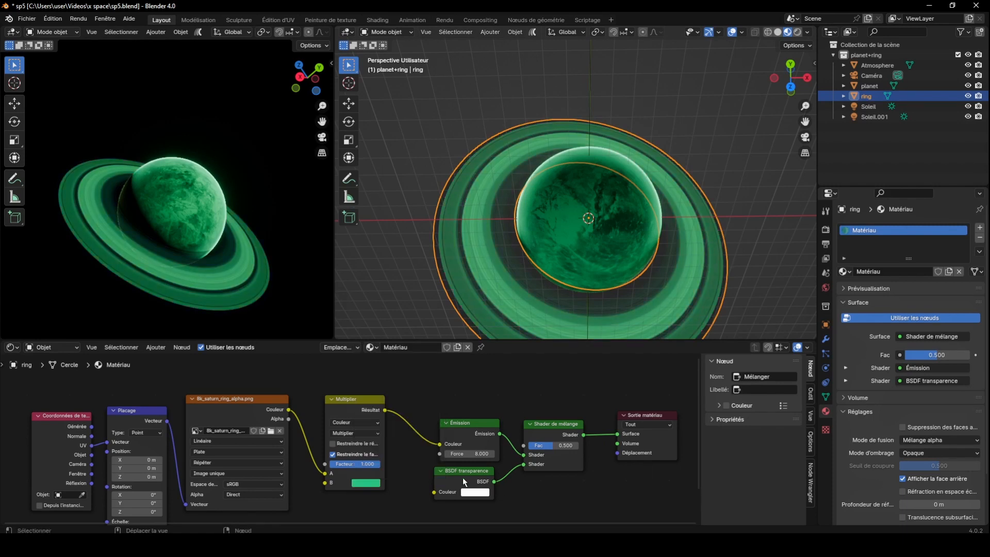
drag(465, 455, 497, 454)
scroll(232, 230, down, 4)
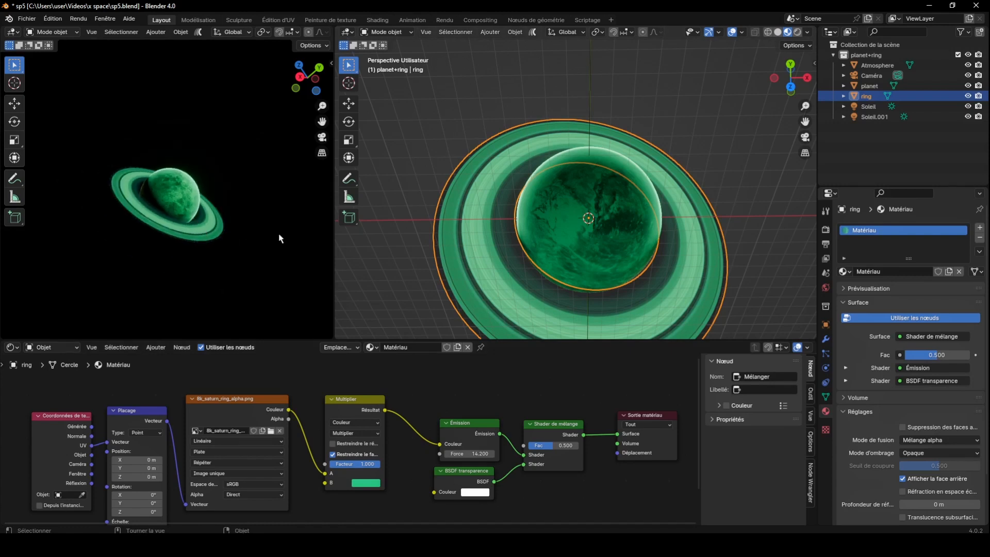
Deselect the ring and show the planet and ring through the camera in the rendered viewport.
click(379, 291)
drag(308, 78, 75, 159)
key(KP_0)
scroll(147, 204, up, 3)
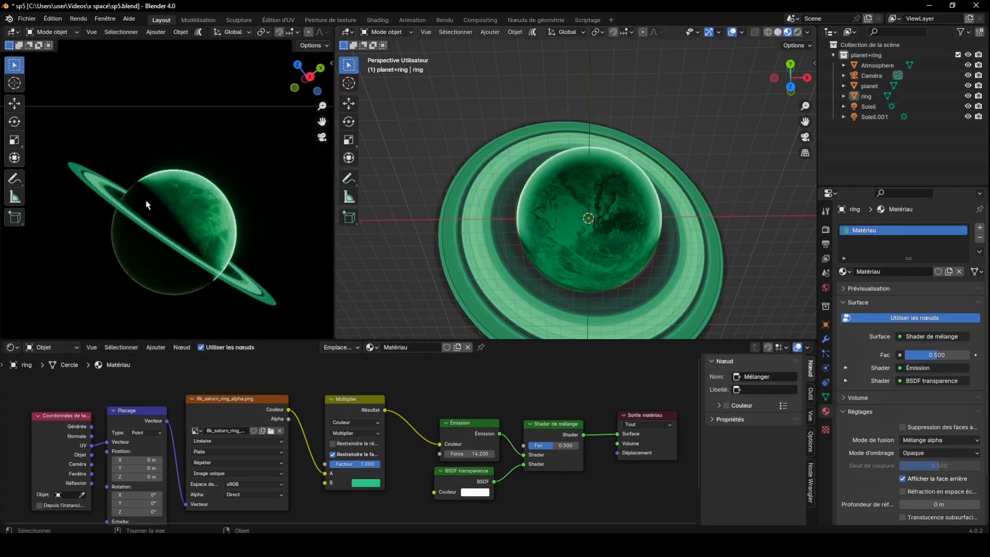
Set the scene's color management look to High Contrast.
click(826, 230)
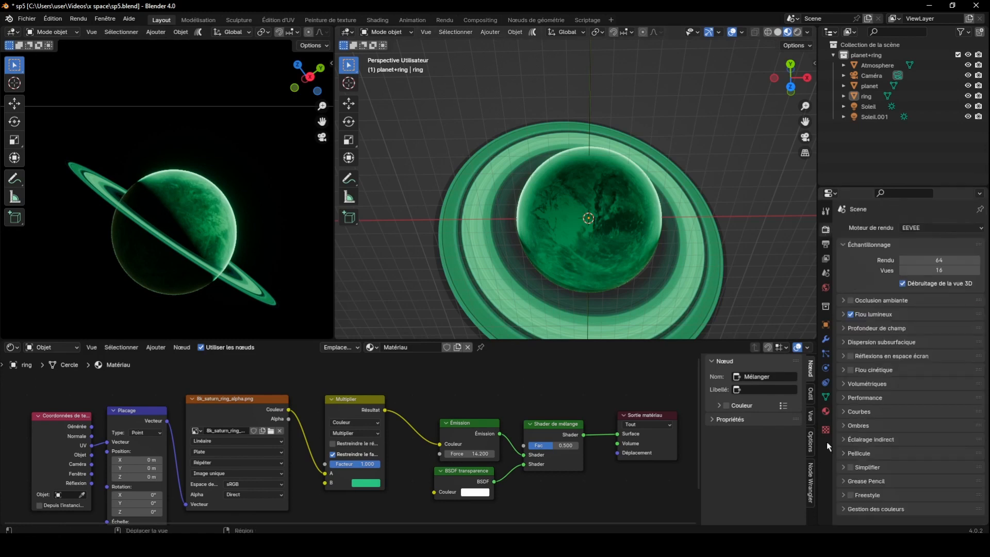
click(846, 509)
scroll(846, 495, down, 4)
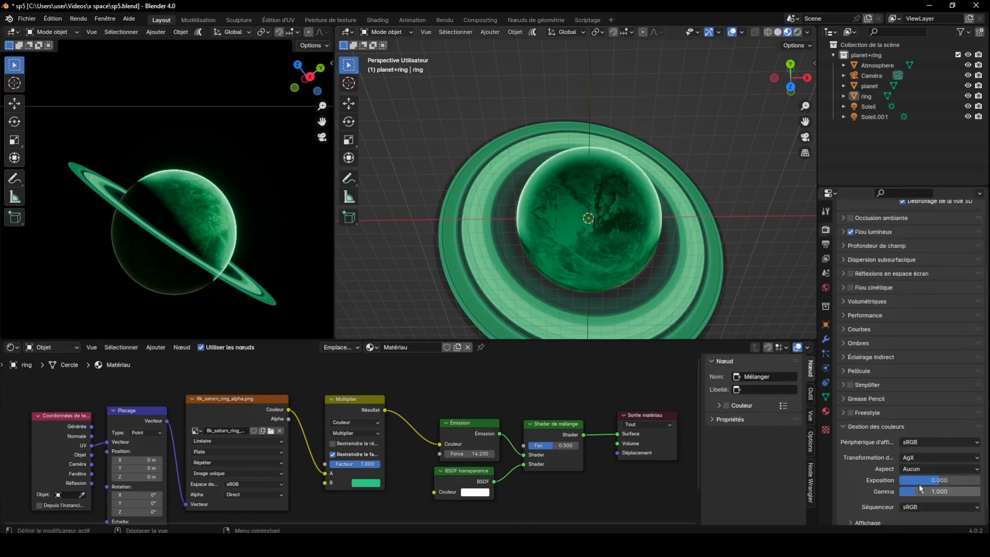
click(920, 468)
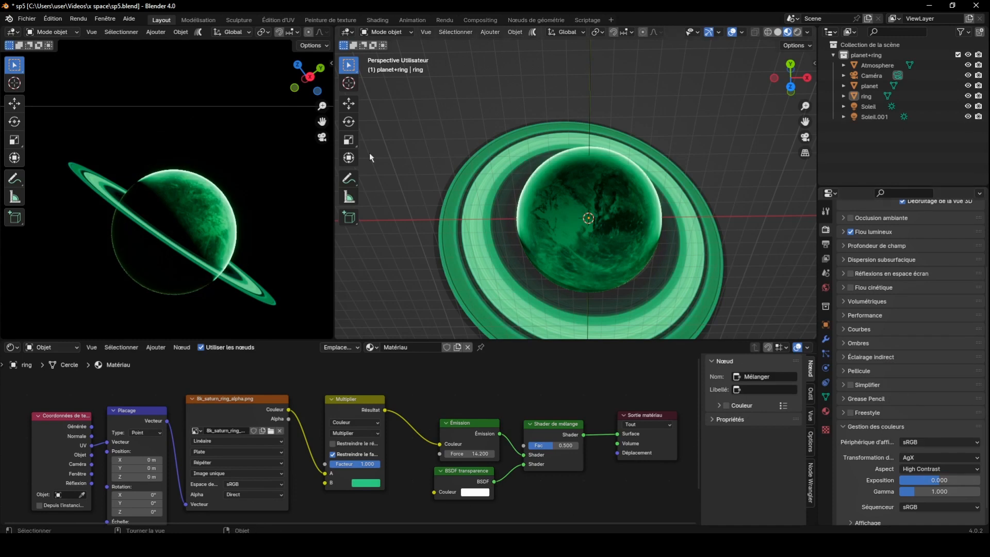
Set the Soleil light's strength to 16.
click(856, 106)
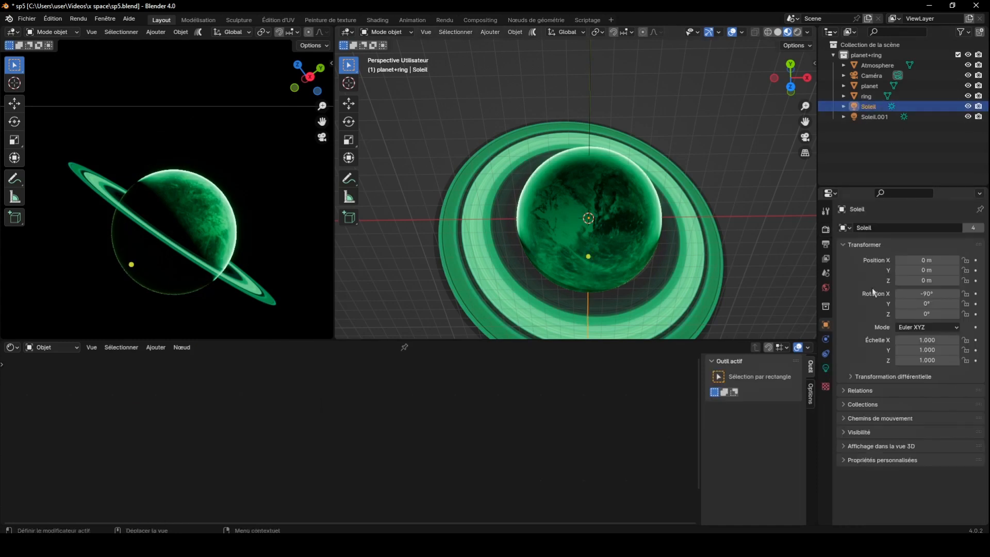
click(826, 369)
click(921, 298)
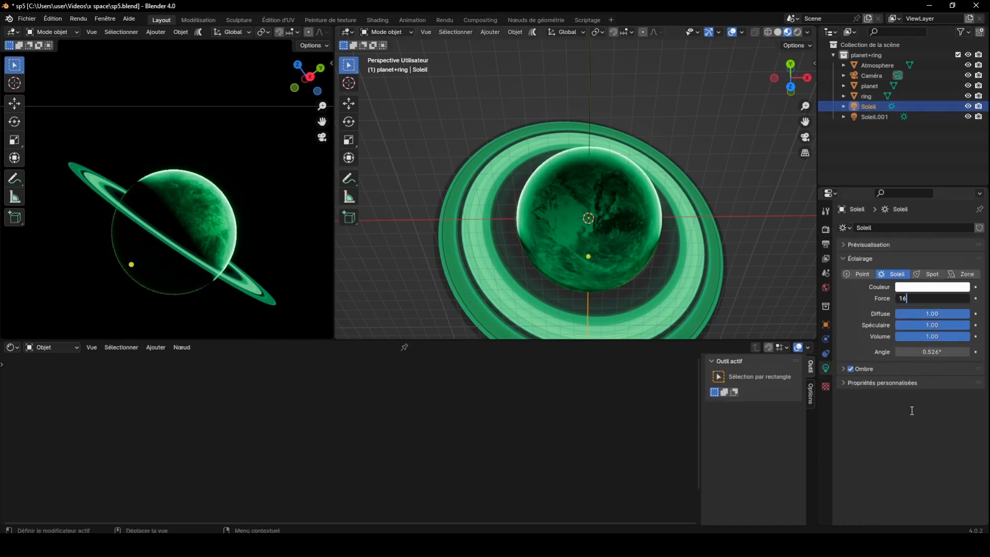
key(Return)
scroll(204, 239, up, 3)
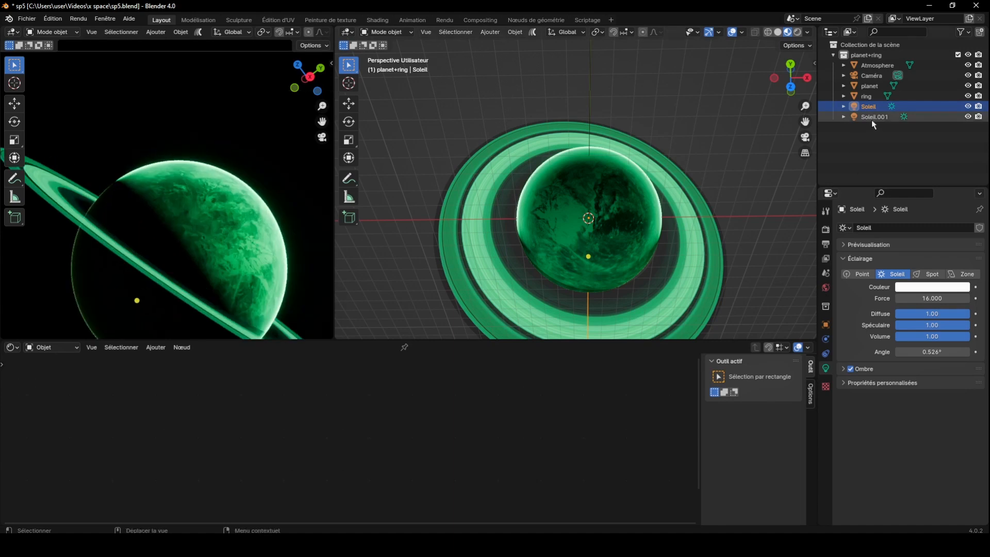
Set the Soleil.001 light's strength to 0.68.
click(871, 118)
drag(933, 298, 928, 298)
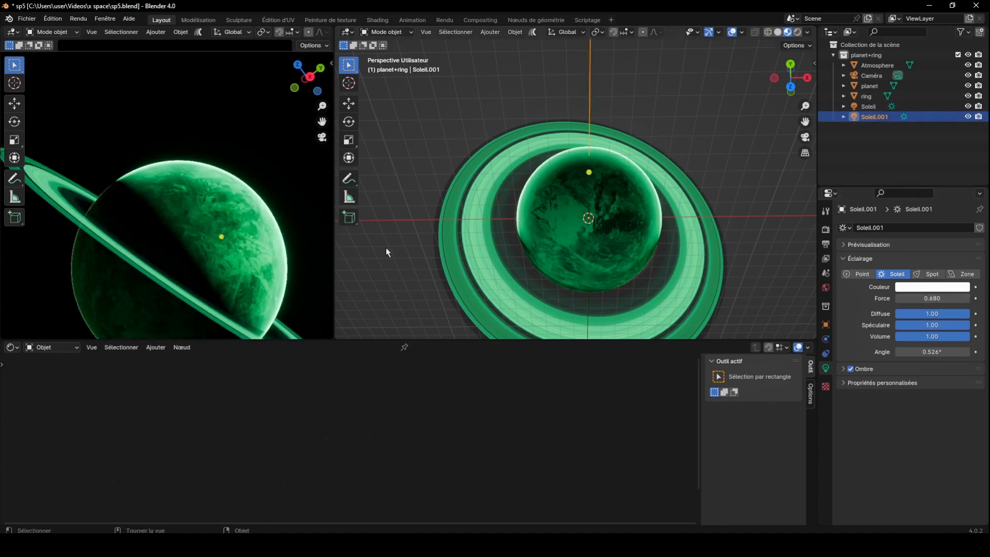
scroll(289, 229, down, 4)
Adjust the scene's bloom effect to a threshold of 0.256 and a radius of 7.384.
click(580, 198)
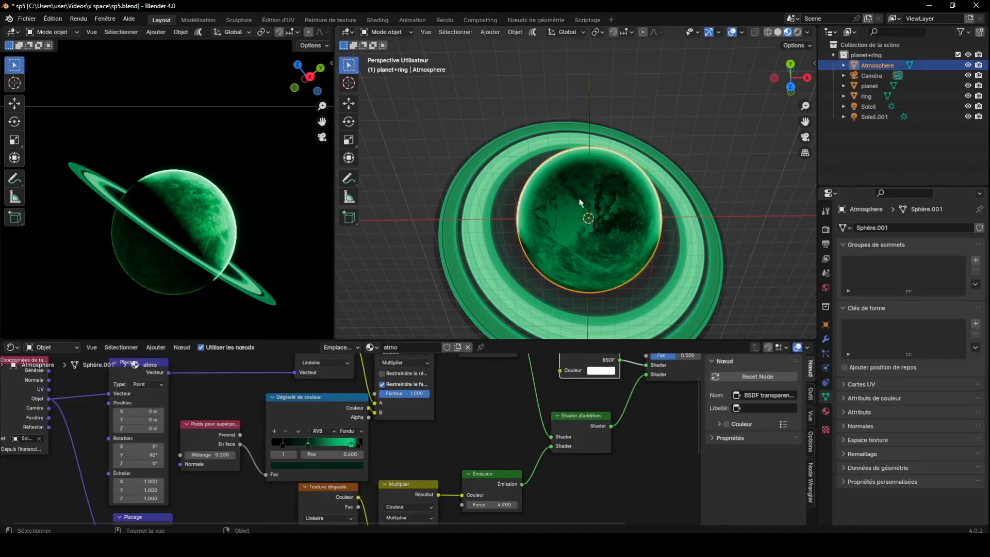
scroll(193, 222, up, 4)
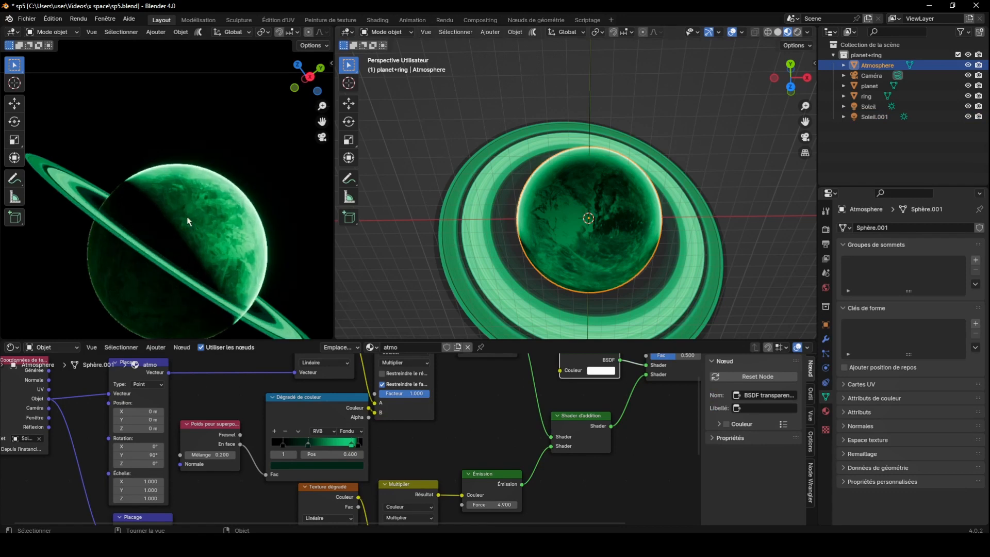
click(826, 229)
click(844, 314)
drag(928, 350, 931, 331)
scroll(179, 171, down, 4)
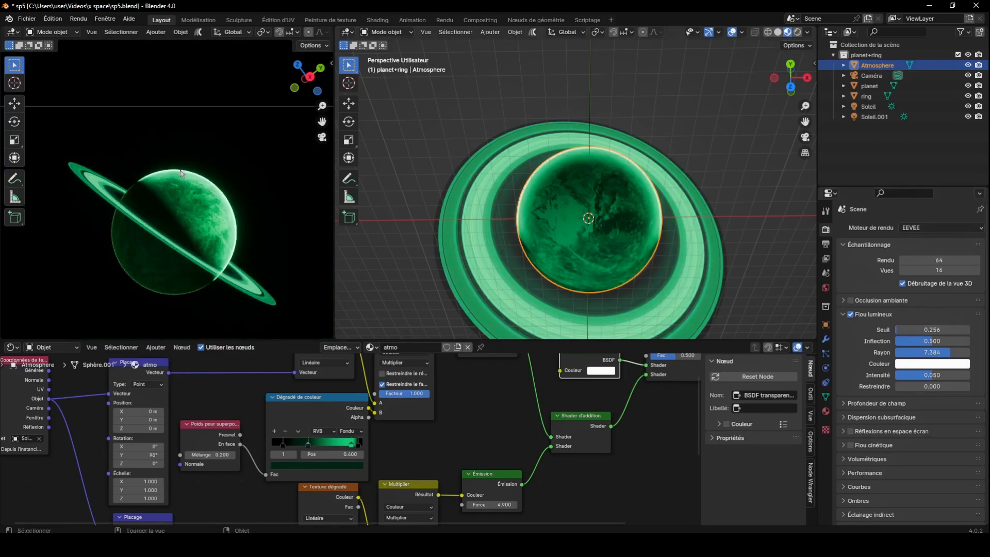
Widen the camera viewport and frame the planet and ring larger inside it.
scroll(180, 174, up, 2)
scroll(258, 242, down, 5)
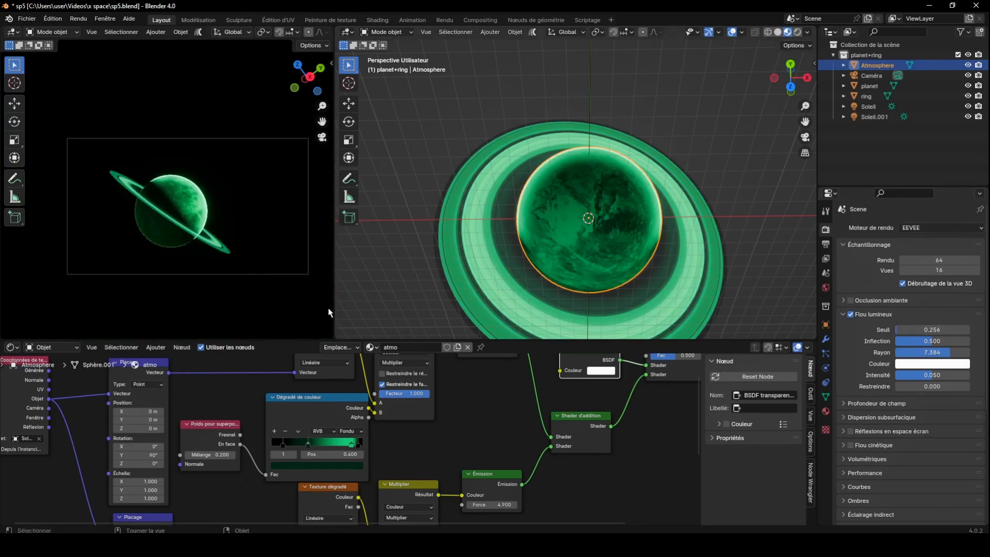
drag(333, 312, 471, 289)
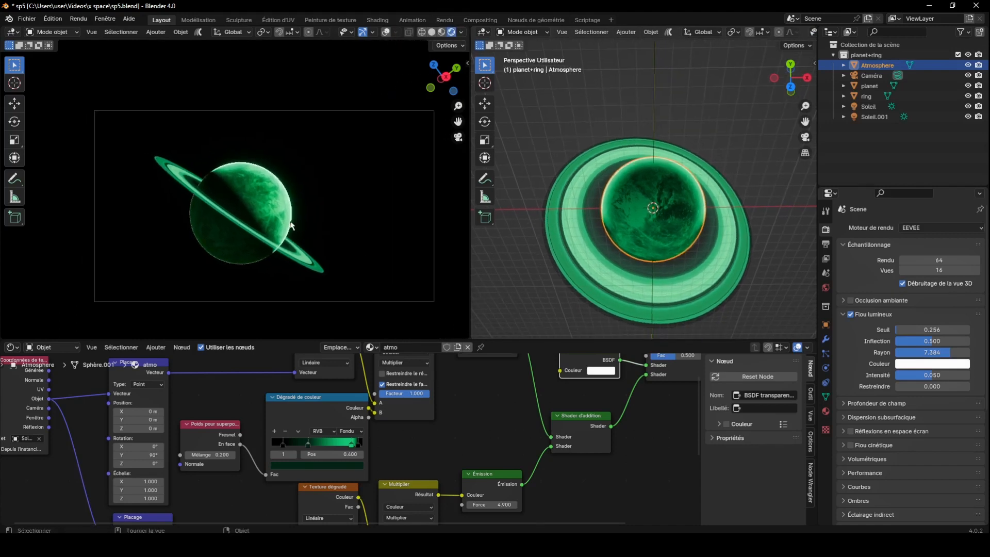
scroll(291, 226, up, 2)
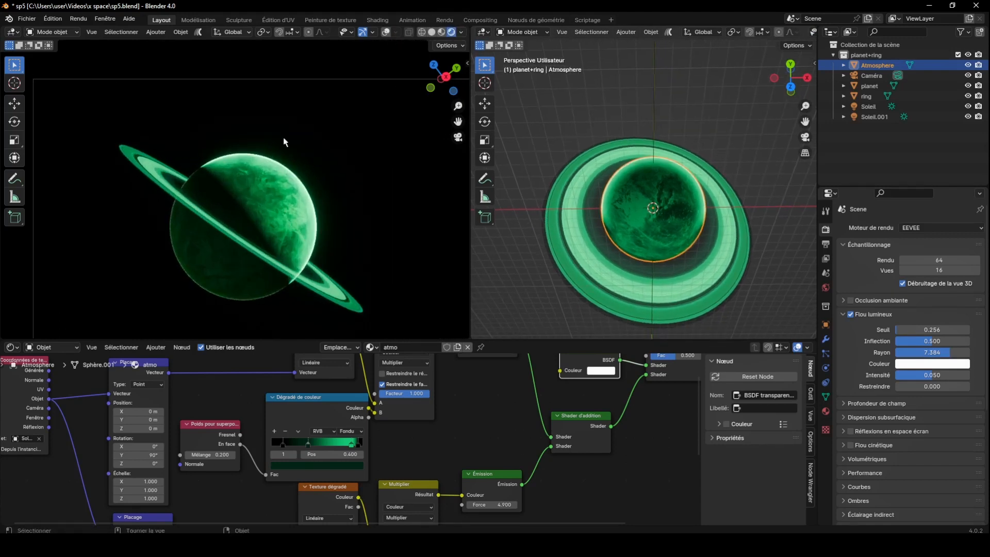
Save the project file, select the ring, and save the file again.
click(26, 18)
click(55, 87)
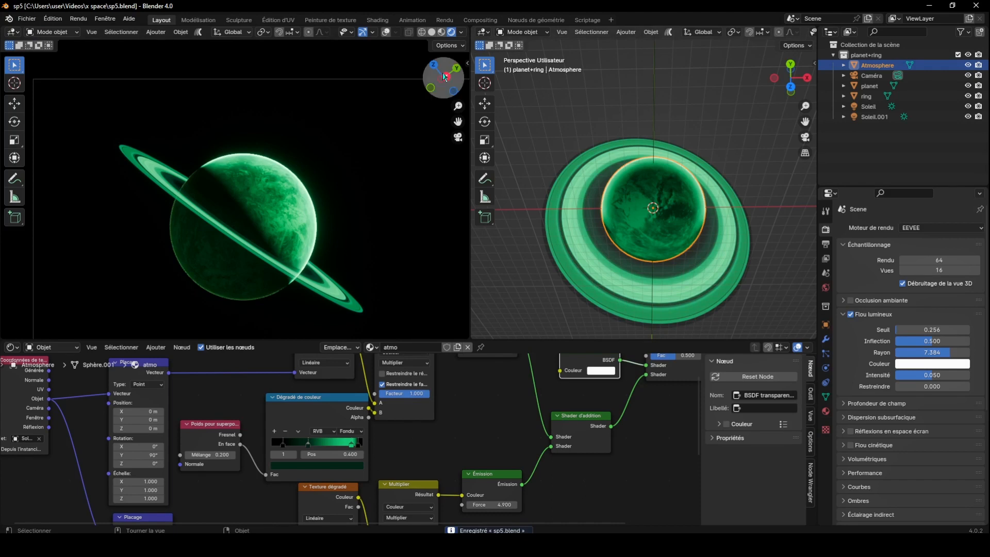
click(695, 267)
click(27, 19)
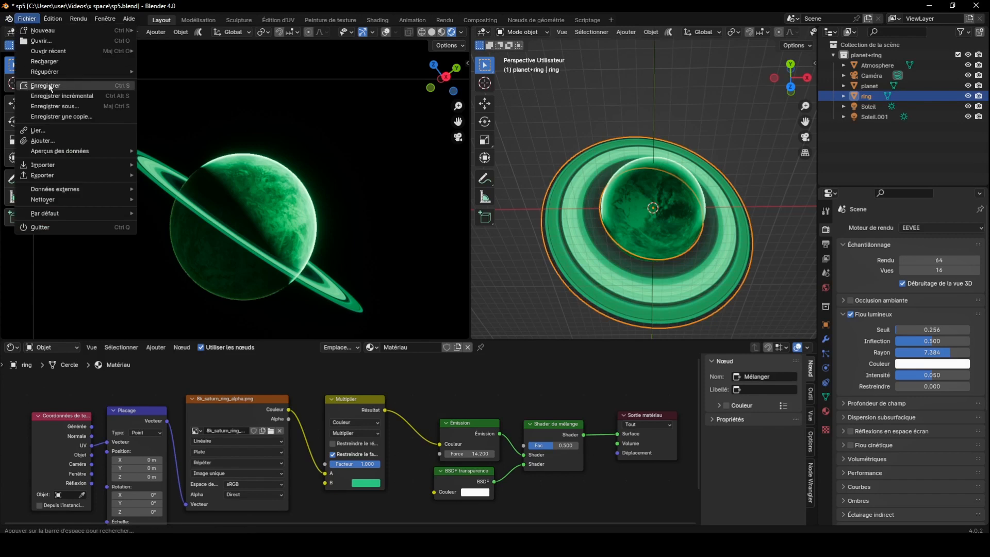
click(50, 87)
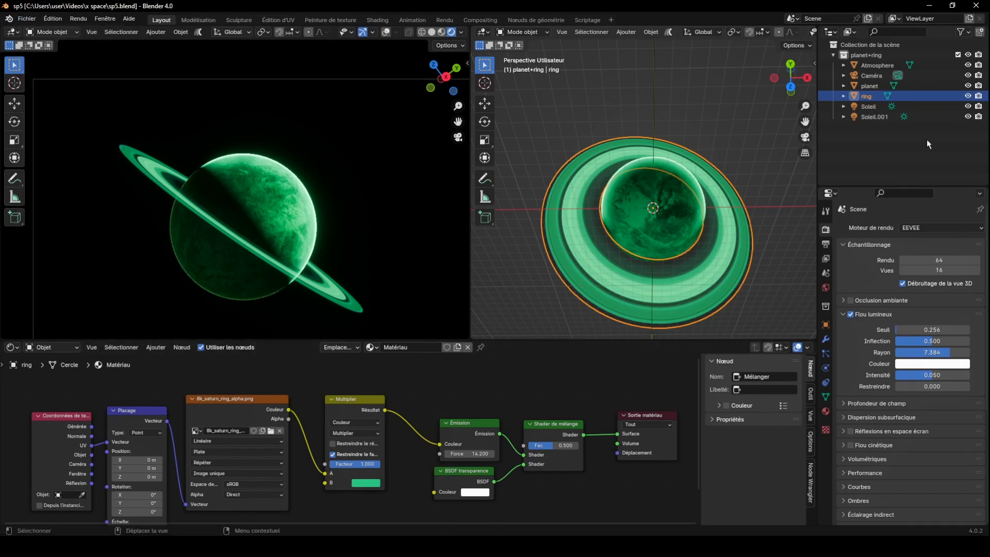
Create a new collection under the scene collection and rename it as sun.
click(979, 32)
double_click(877, 127)
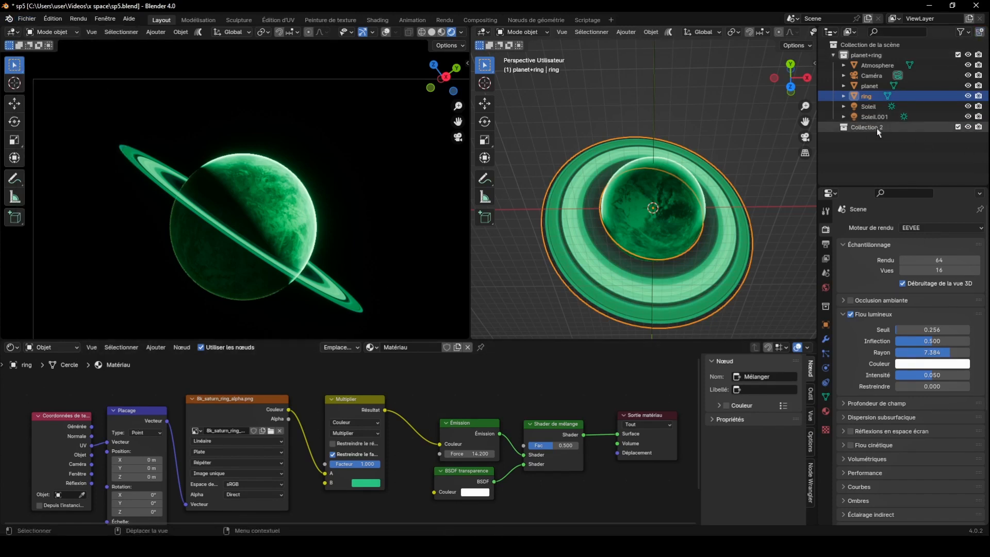
text(pl)
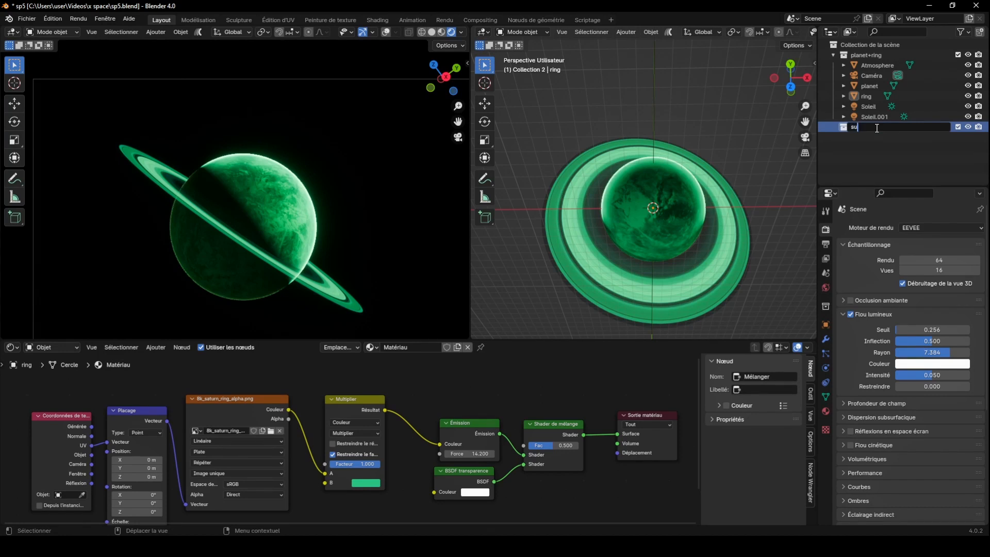
key(Return)
Move both Soleil lights into the sun collection and move the camera out to the scene collection.
click(845, 106)
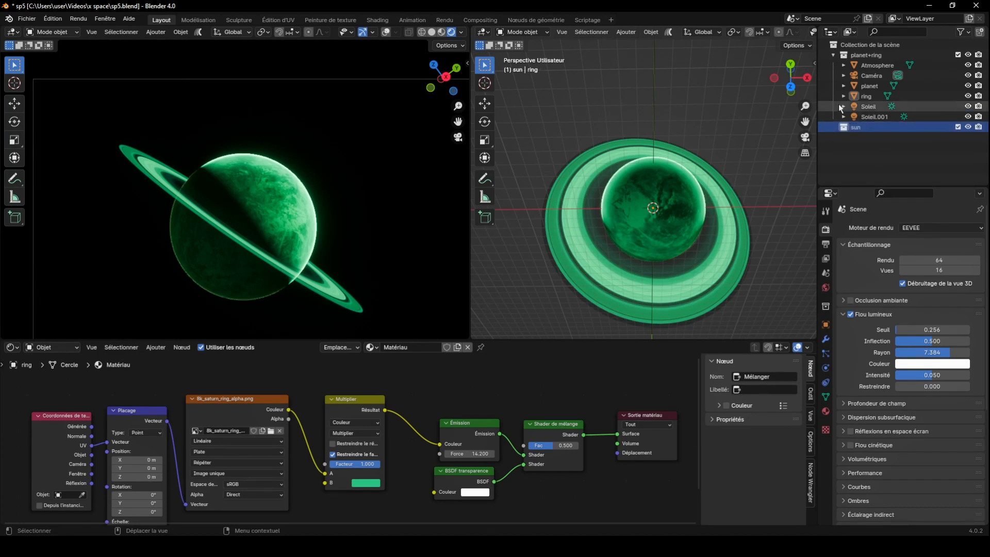
ctrl+click(862, 117)
drag(863, 117, 859, 127)
drag(871, 76, 873, 137)
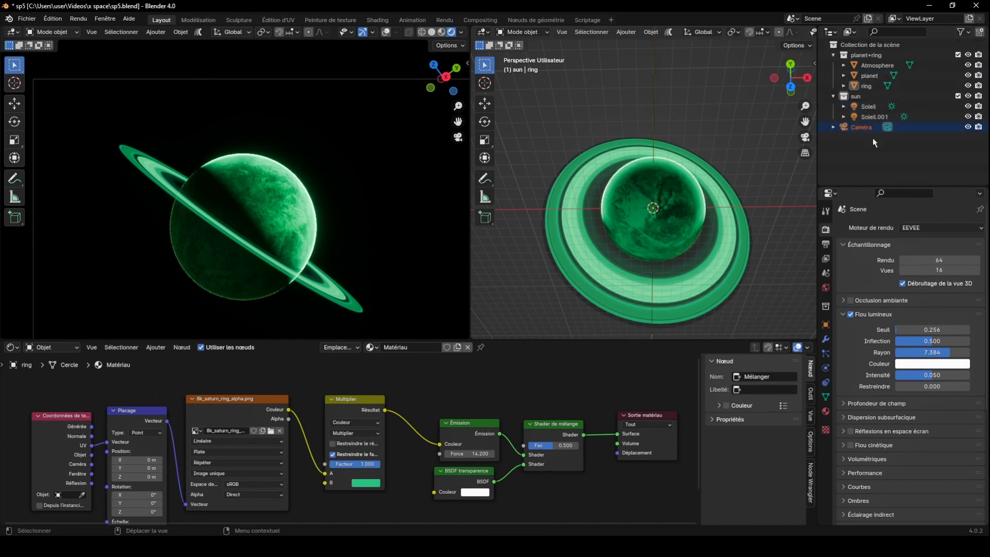
Duplicate the ring in place and rename the copy as ring-1.
click(715, 222)
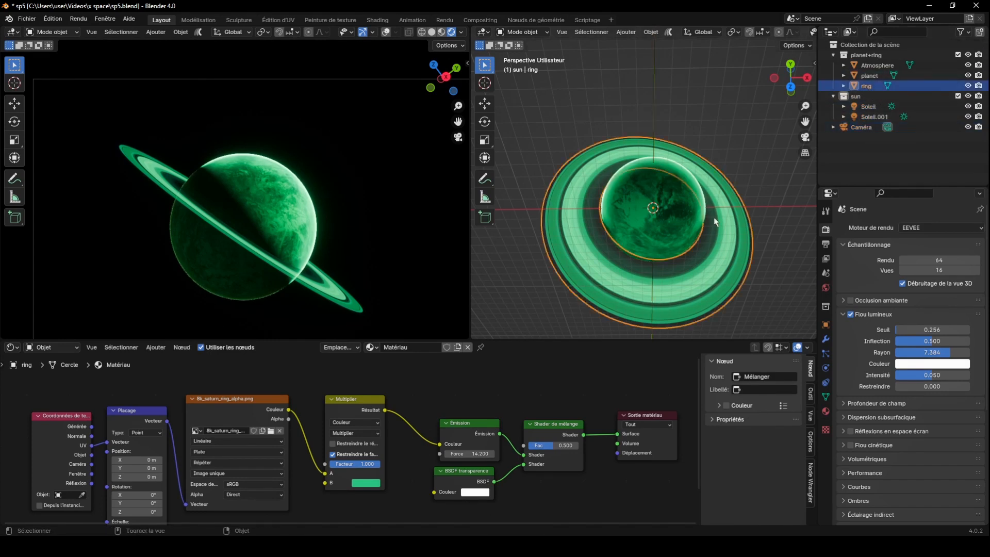
key(shift+d)
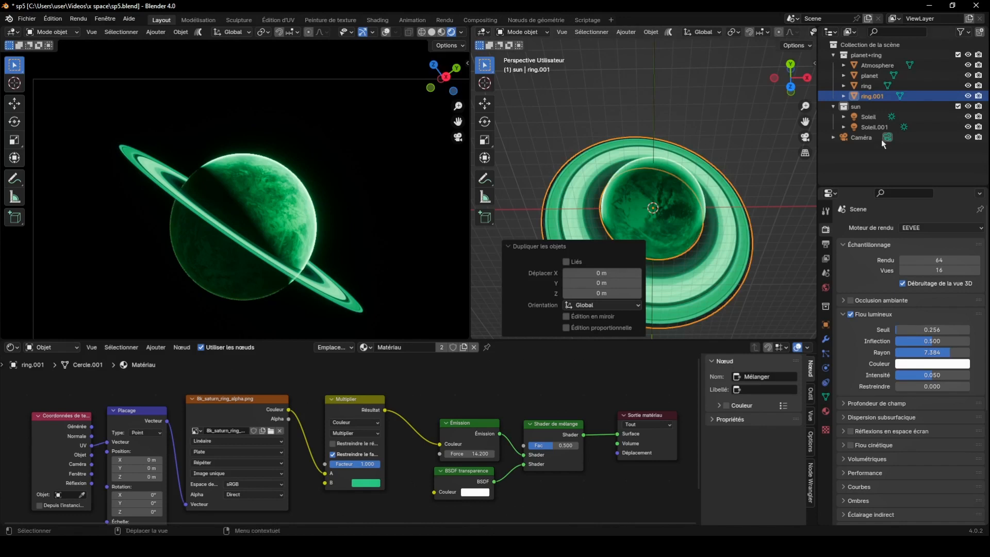
click(873, 97)
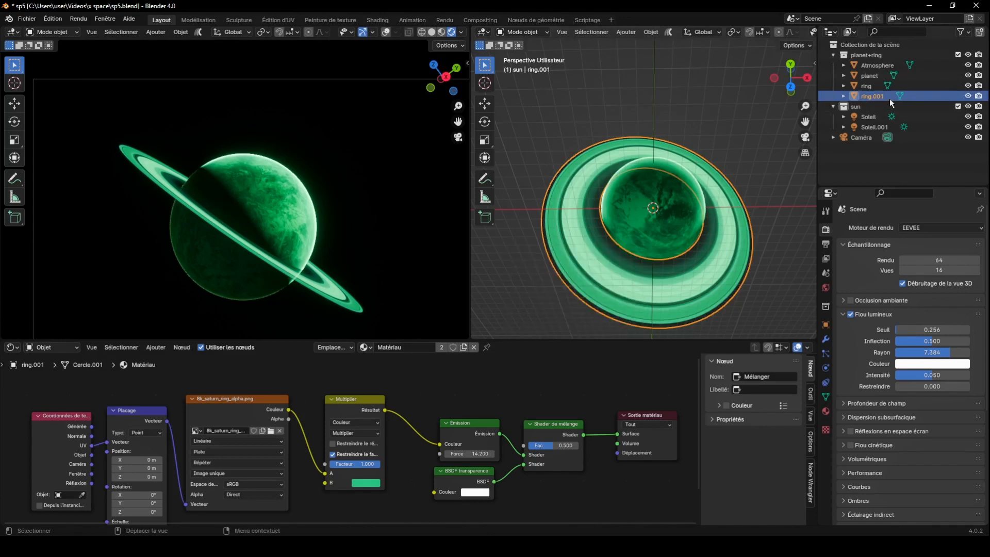
double_click(889, 98)
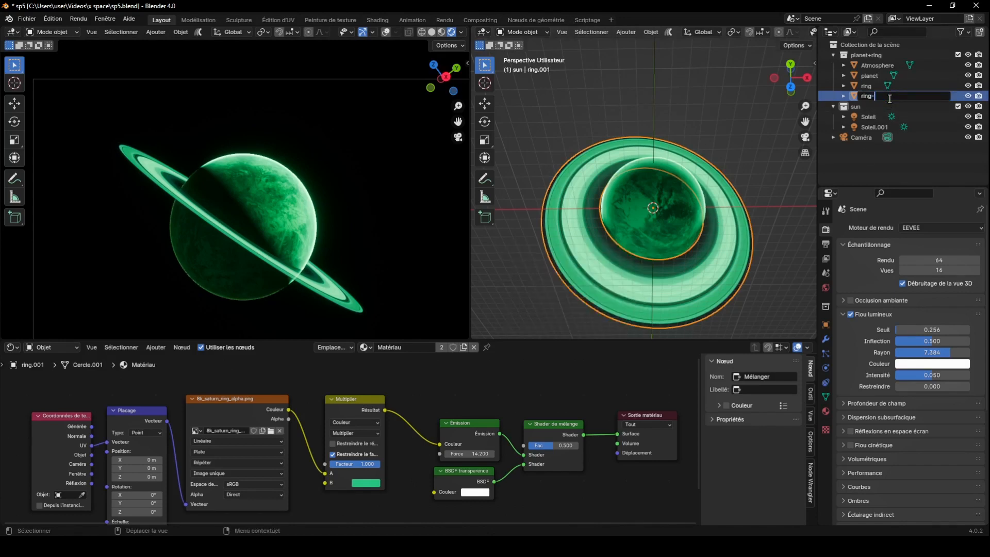
text(ring-1)
key(Return)
Collapse the sun collection, hide the original ring, and rename its material as ring.
click(834, 106)
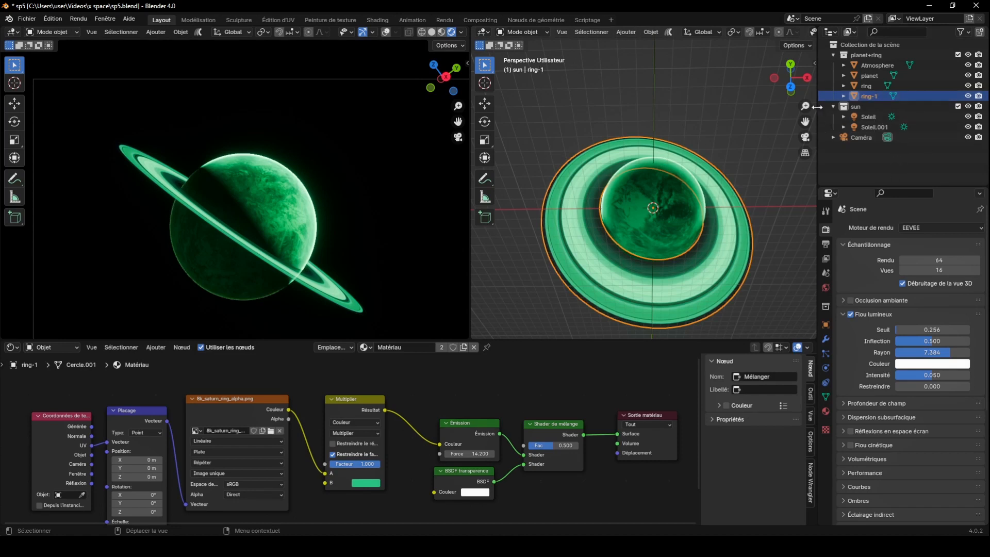
click(968, 86)
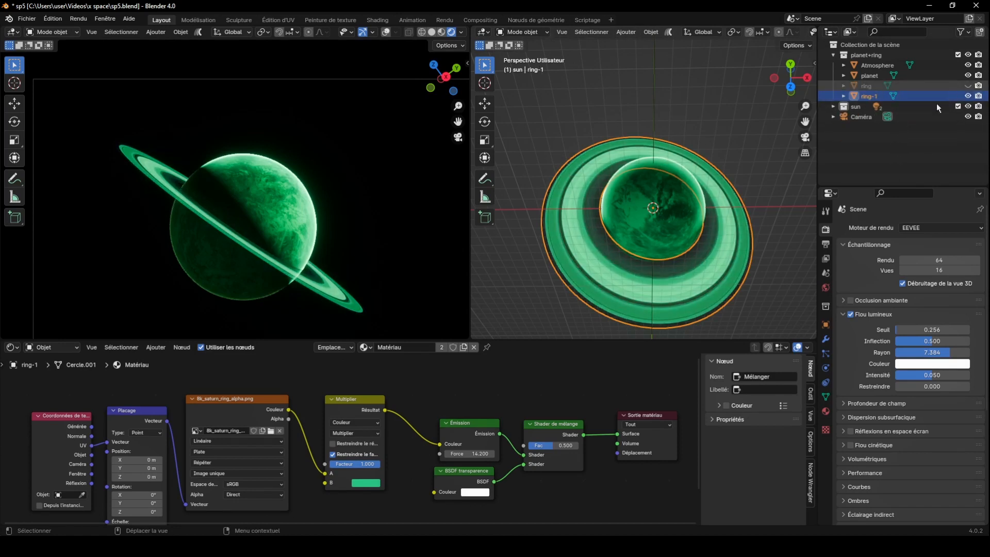
click(867, 85)
click(412, 348)
text(ring)
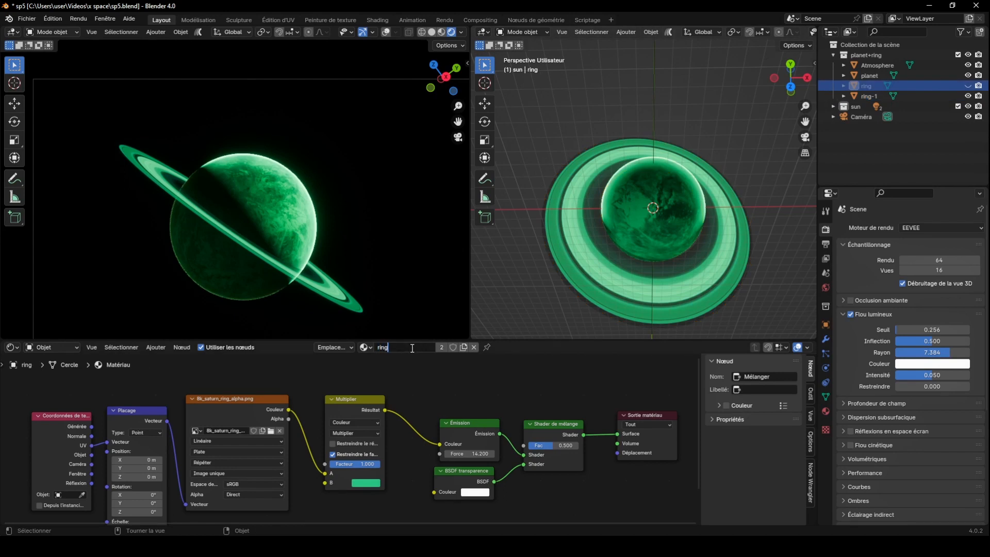
key(Return)
Give the ring-1 object its own copy of the ring material and name it ring-1.
click(868, 96)
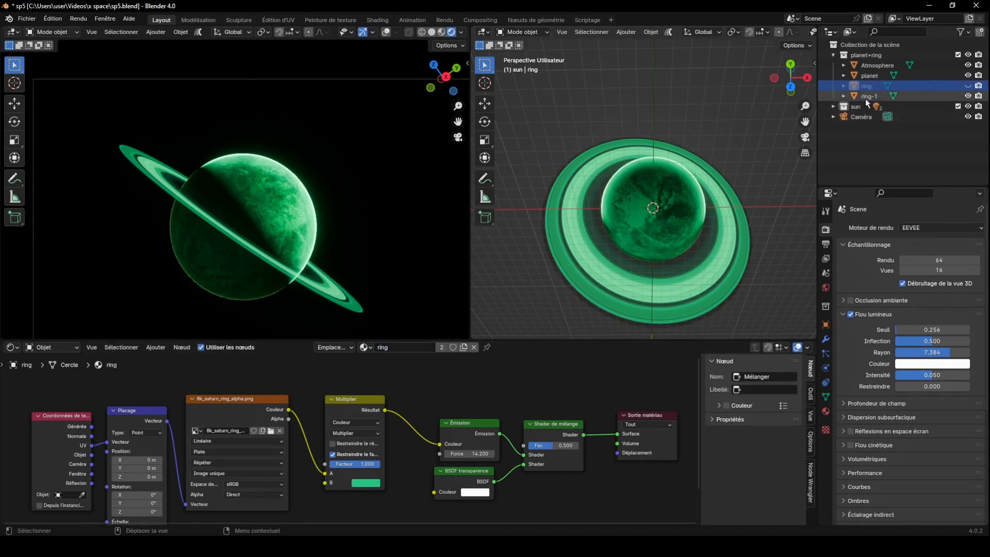
click(463, 347)
click(416, 349)
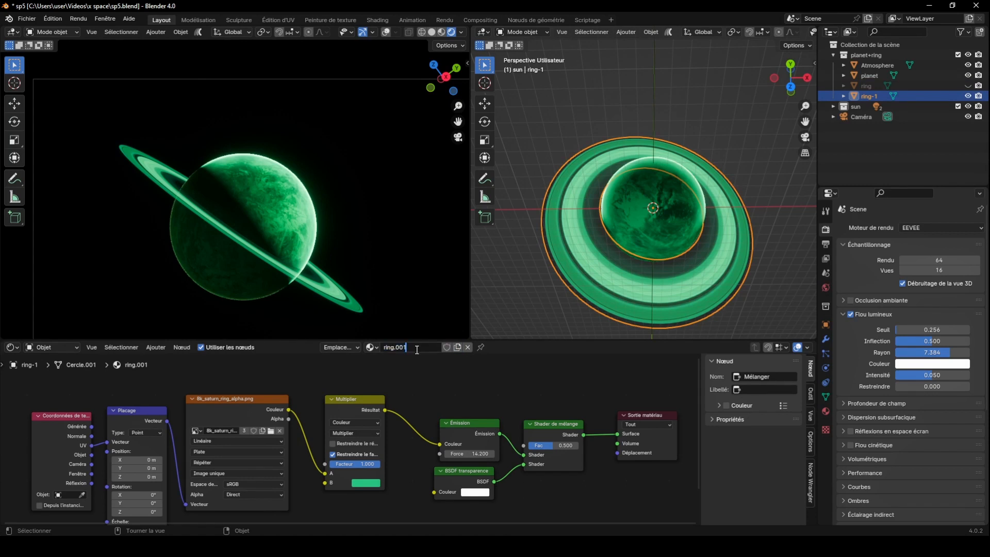
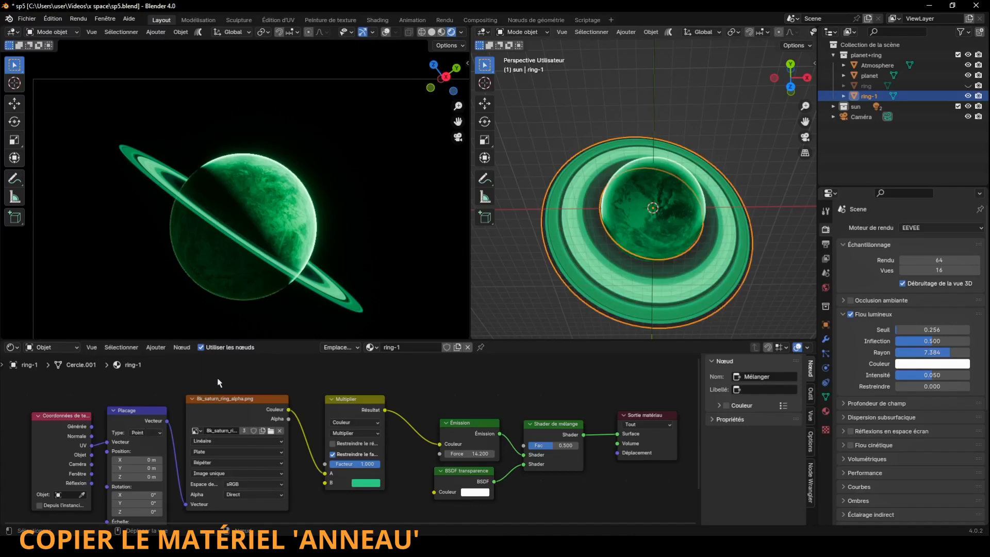
Replace the image texture and Multiply nodes in the ring-1 material with a Color Ramp node placed before the Emission node.
drag(217, 369, 374, 440)
key(x)
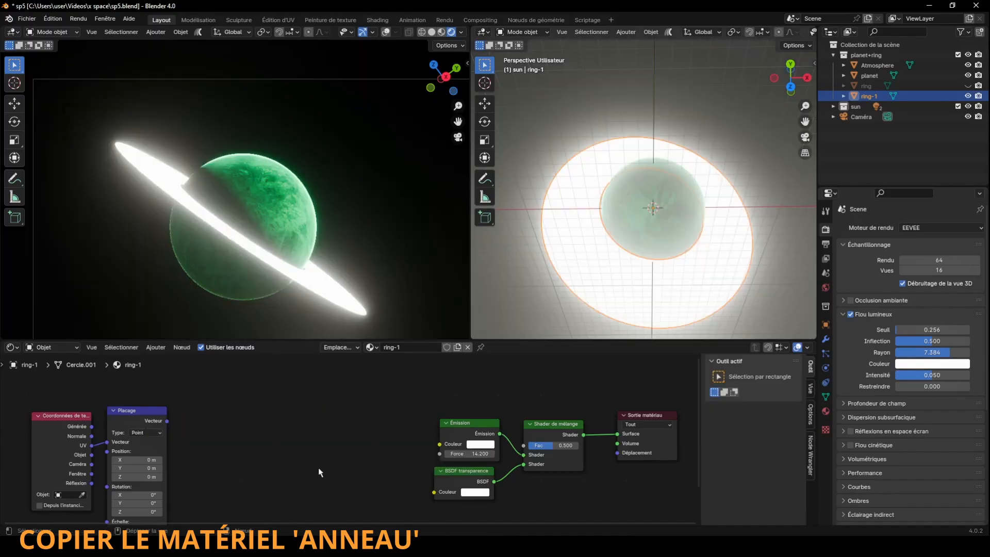
click(156, 347)
mouse_move(217, 394)
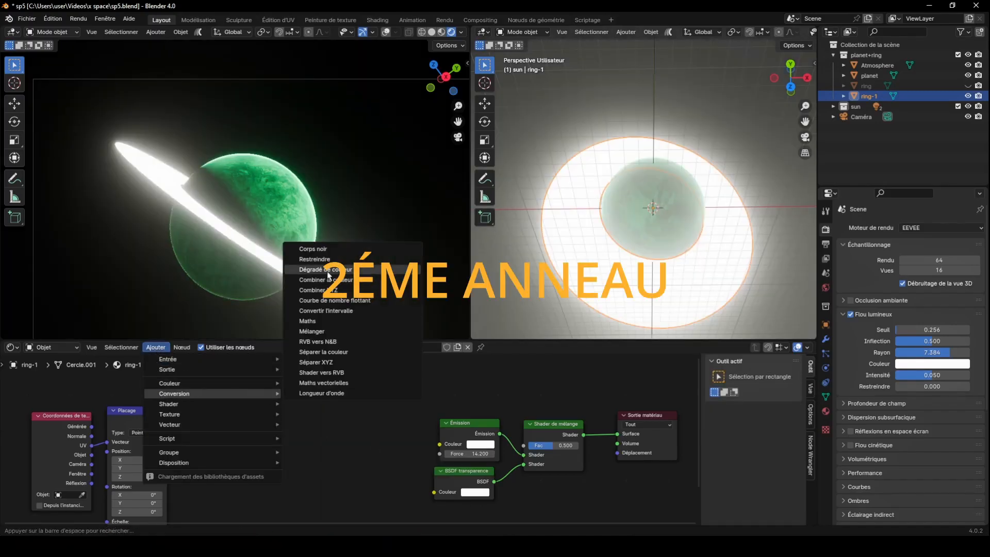
click(328, 275)
click(277, 392)
Add a Noise Texture and a Wave Texture node between the Mapping and Color Ramp nodes.
click(156, 347)
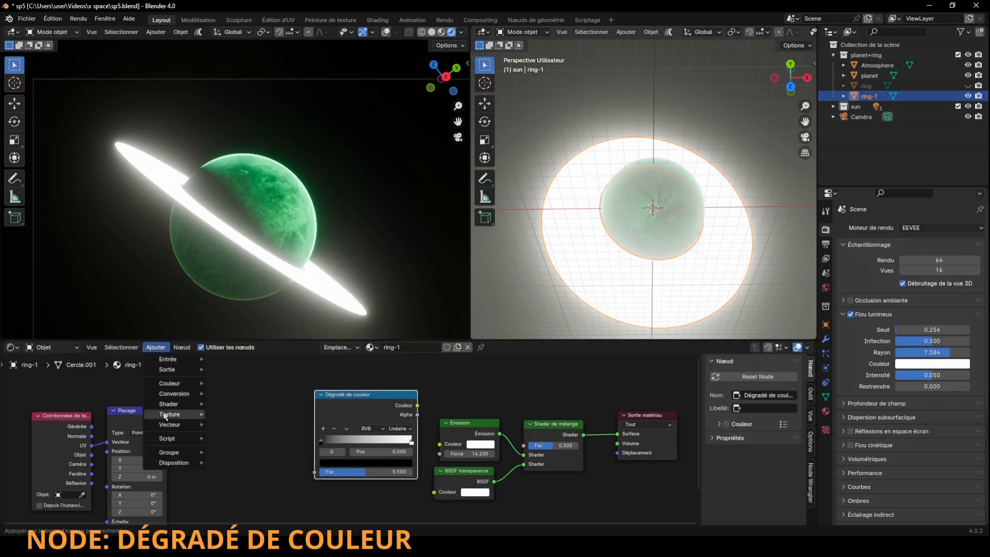
mouse_move(168, 414)
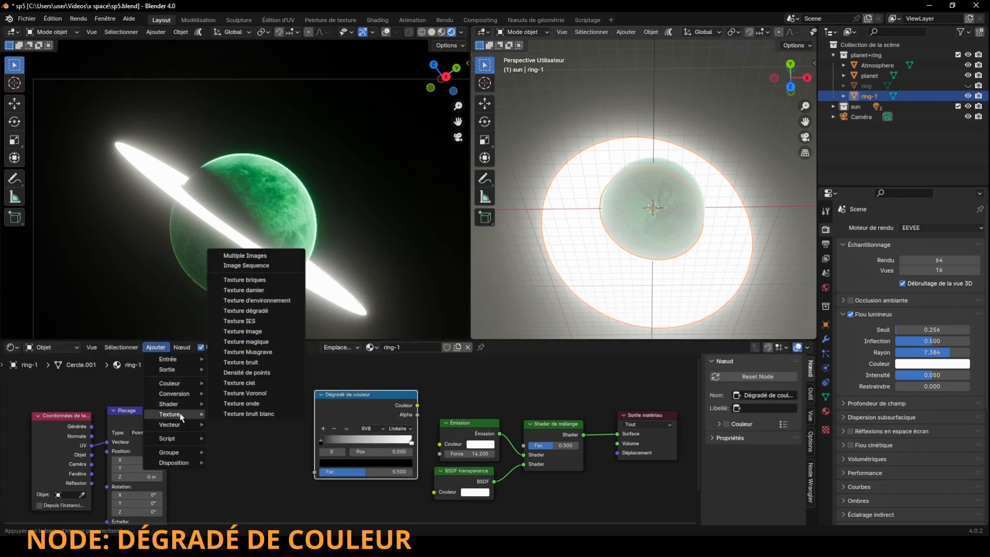
click(240, 363)
click(250, 416)
click(156, 347)
mouse_move(169, 415)
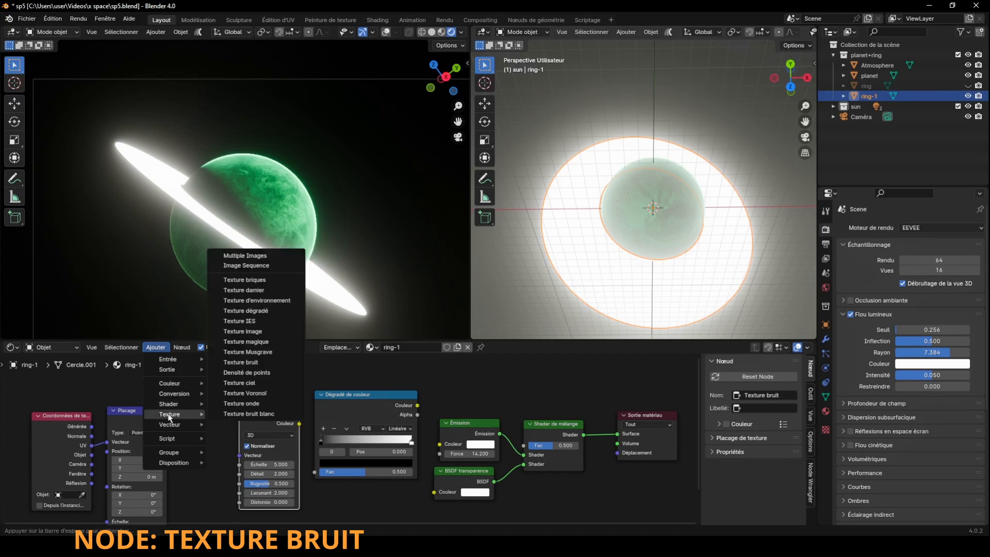
click(228, 402)
click(176, 404)
Rearrange the nodes and link Mapping through the Wave Texture, Noise Texture and Color Ramp into the Emission color.
drag(66, 390, 118, 425)
drag(158, 422, 174, 469)
drag(205, 420, 239, 456)
drag(299, 414, 351, 445)
drag(417, 405, 441, 445)
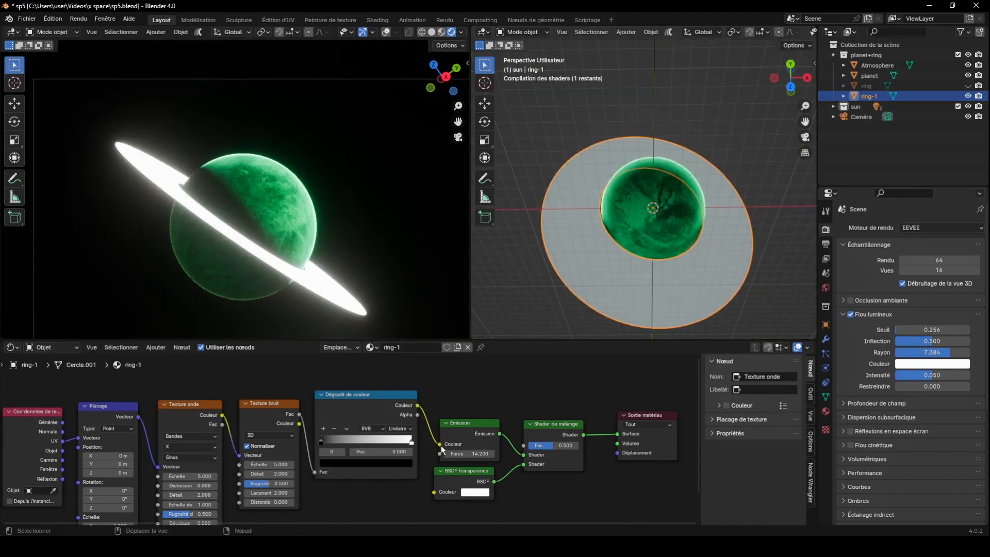
Move the Color Ramp's black stop to position 0.555 and inspect the ring's bands up close.
drag(343, 441, 383, 441)
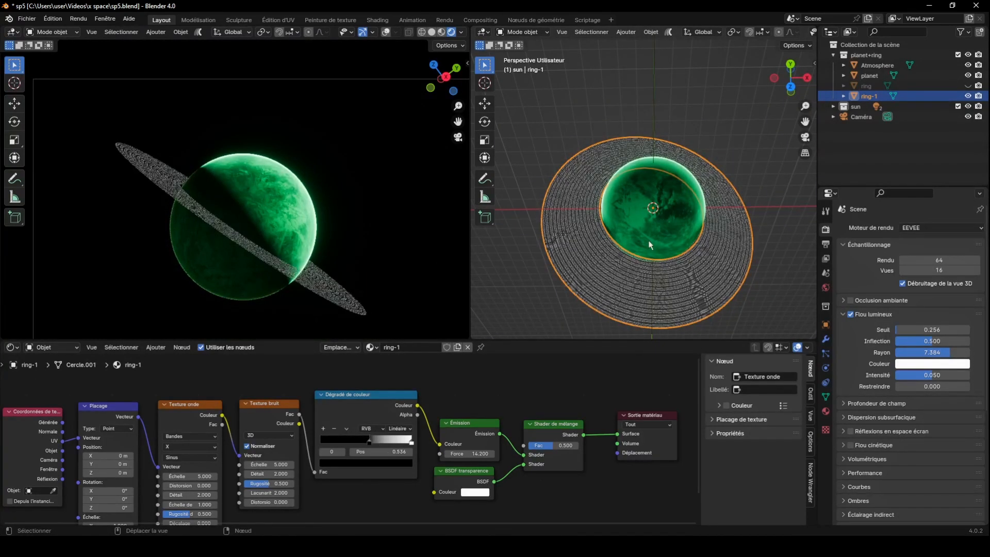
scroll(650, 229, up, 3)
scroll(491, 235, up, 1)
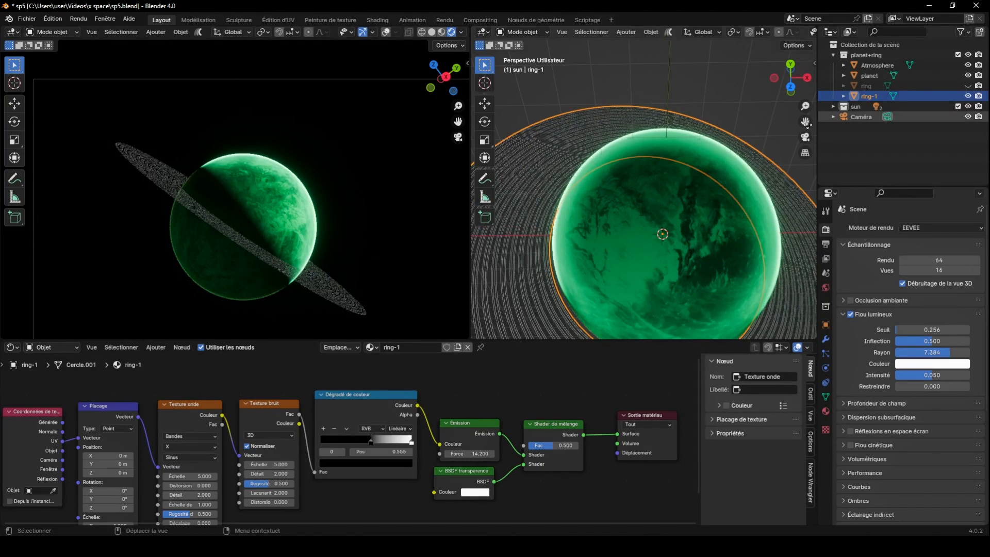
shift+middle_drag(477, 279, 566, 248)
scroll(565, 248, up, 2)
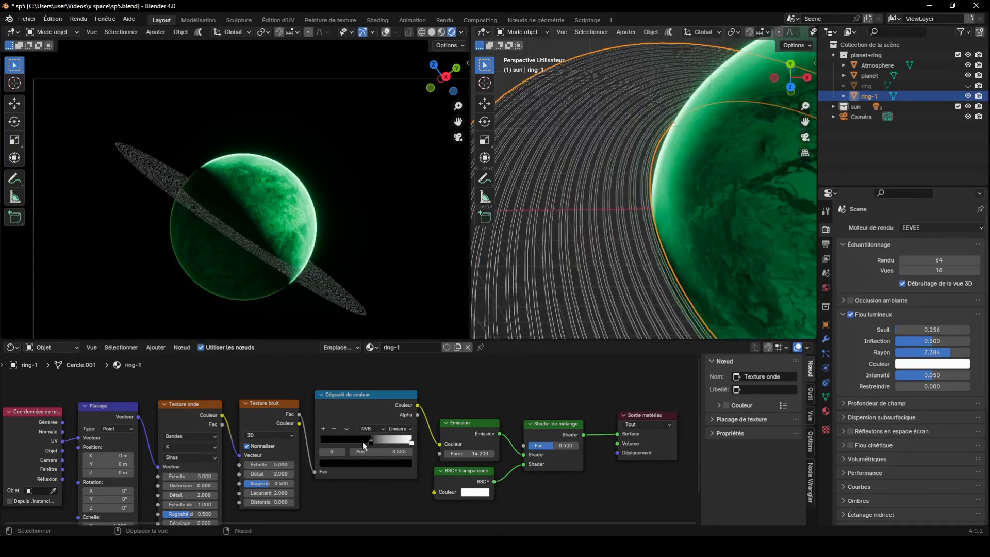
Set the Noise Texture scale to 1.4 and the Wave Texture scale to -0.5.
drag(274, 464, 177, 476)
click(293, 465)
click(164, 478)
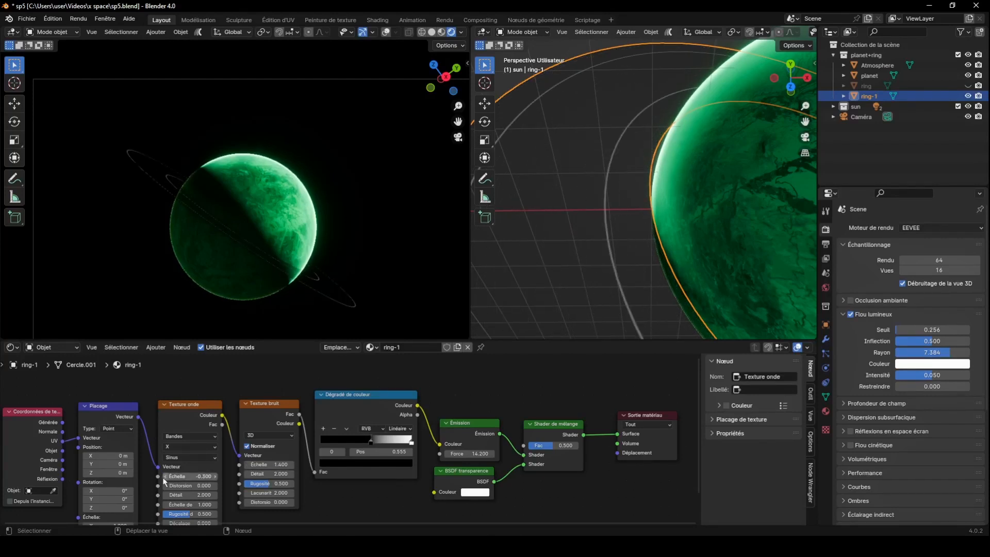
click(164, 478)
click(164, 477)
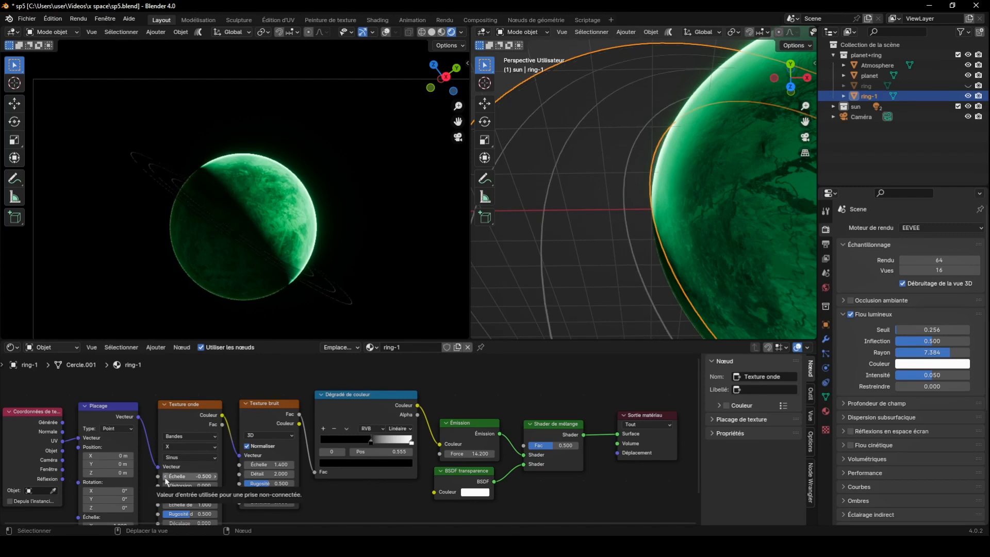
Show the ring-1 material properties and move the Color Ramp's black stop to position 0.432.
scroll(562, 284, down, 5)
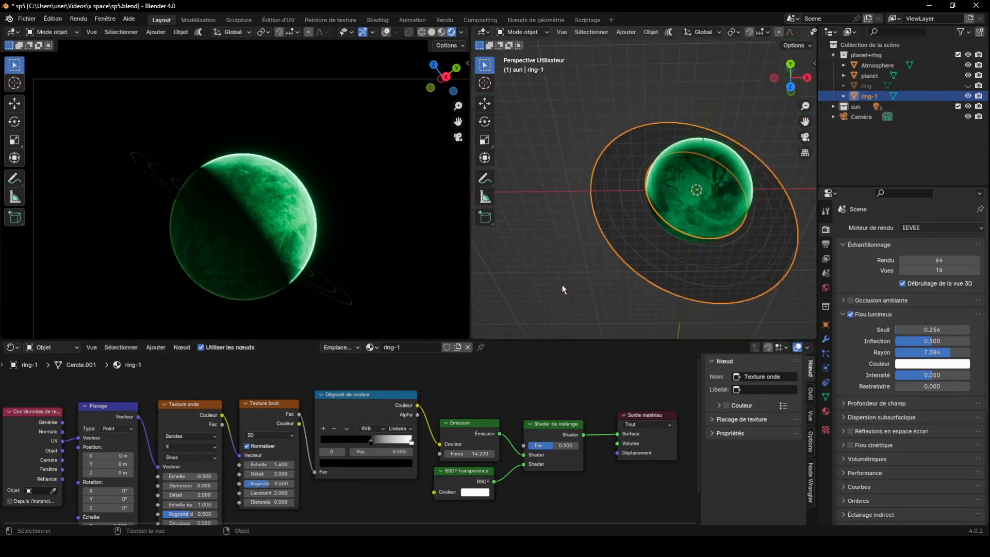
click(562, 284)
click(477, 434)
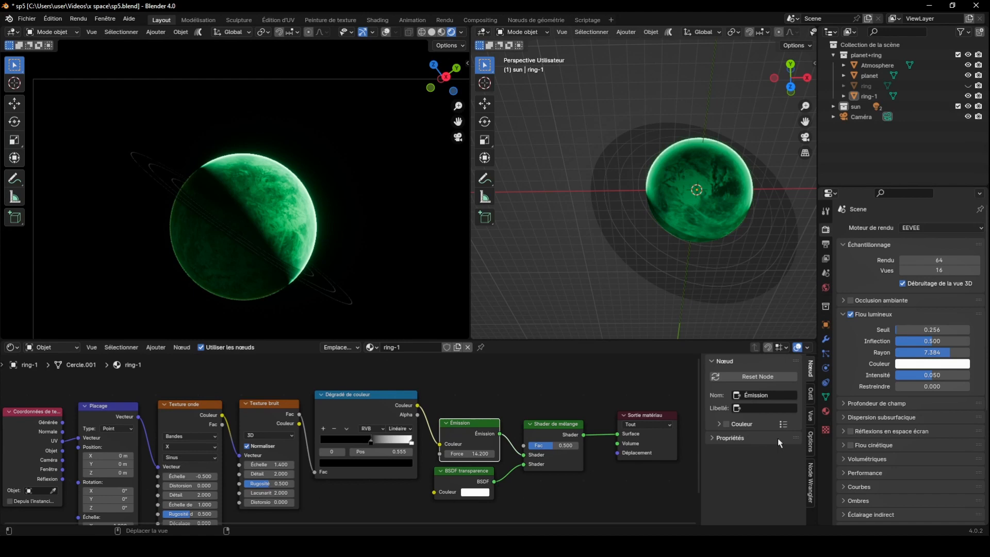
click(825, 412)
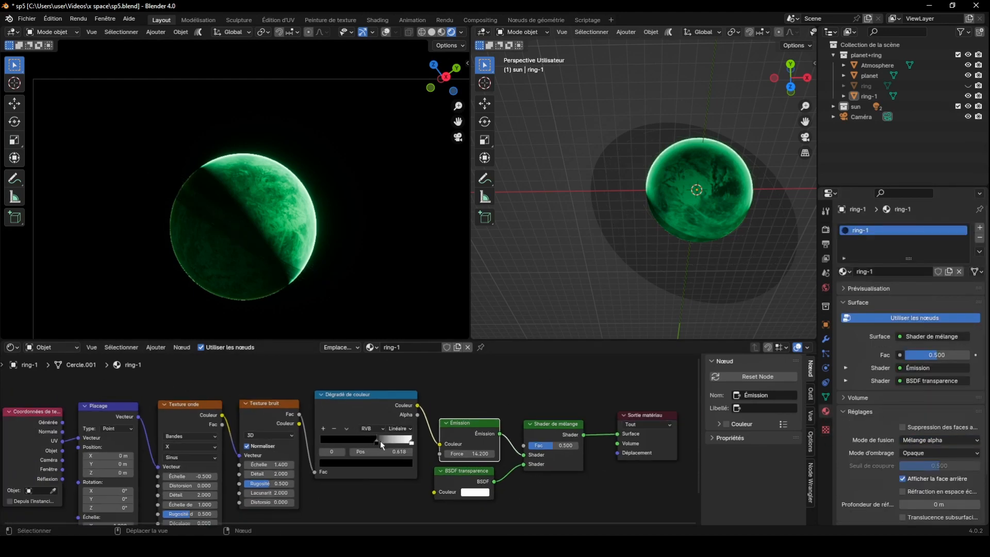
mouse_move(379, 441)
mouse_down()
mouse_move(350, 441)
mouse_move(363, 442)
mouse_up()
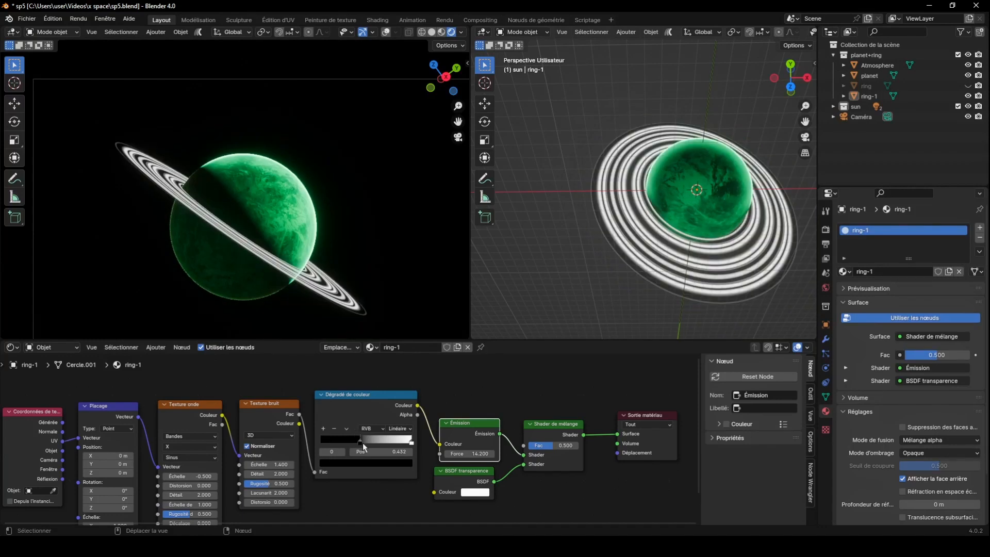
Change the Color Ramp's white stop to a bright green.
click(411, 442)
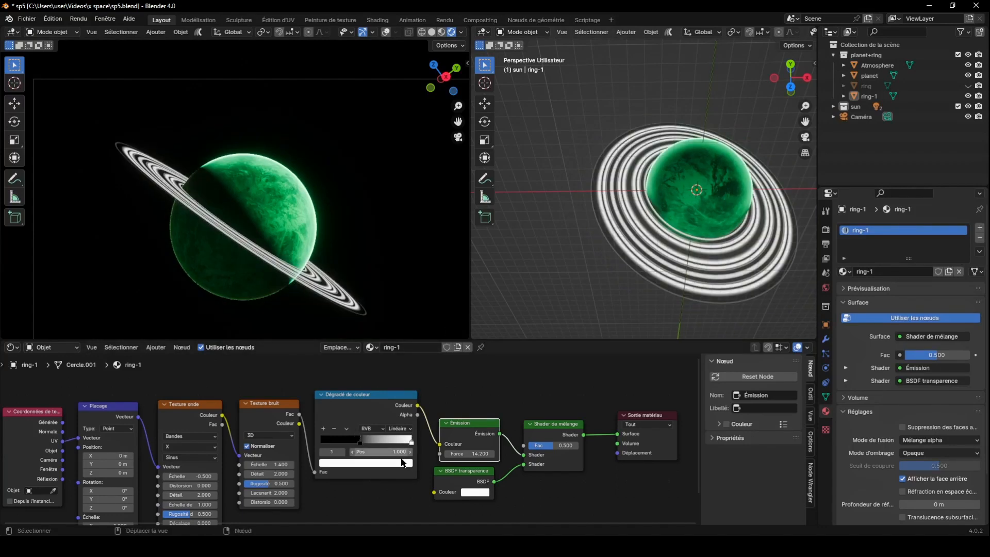
click(402, 463)
click(349, 345)
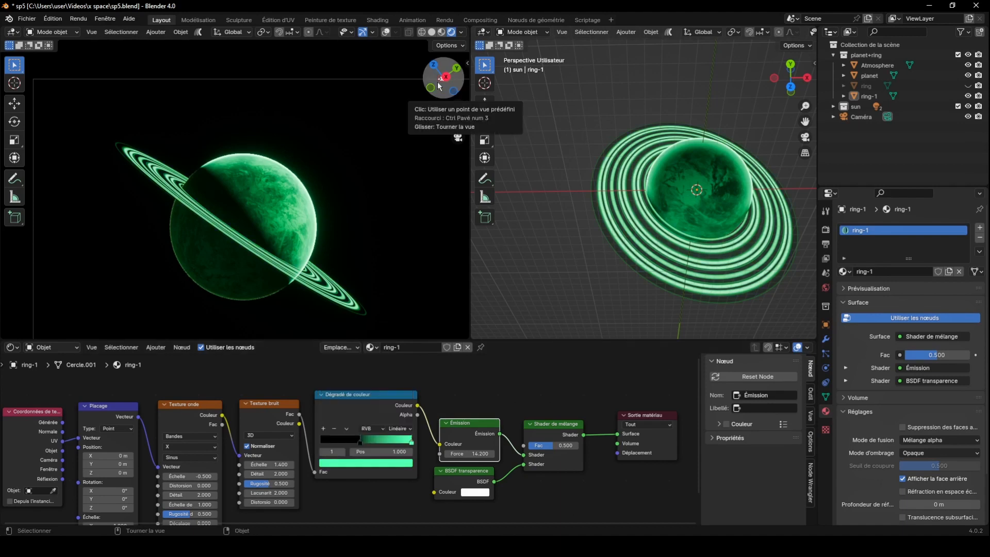
Orbit the camera around the planet so the ring is seen at a wider, more open angle.
key(n)
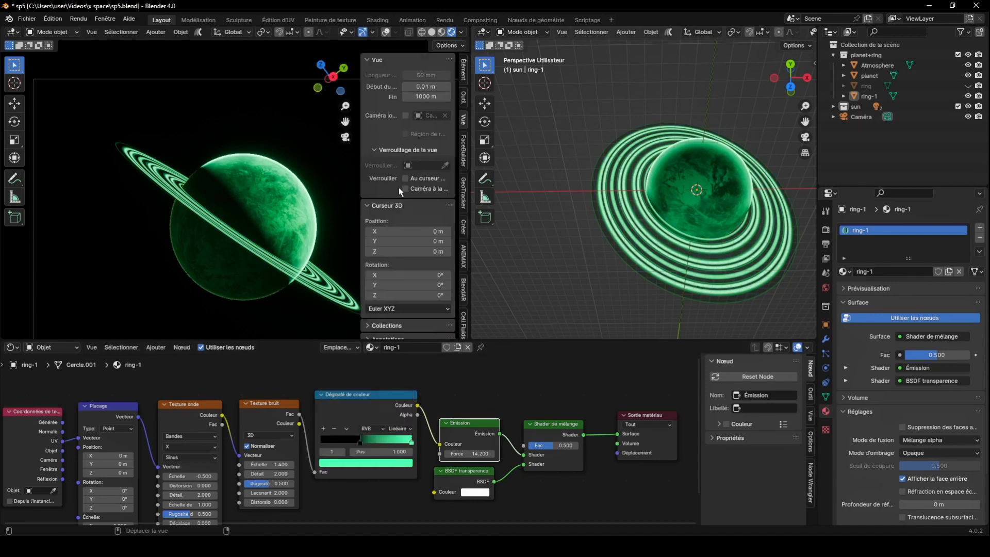
key(n)
drag(440, 82, 421, 84)
key(n)
key(n)
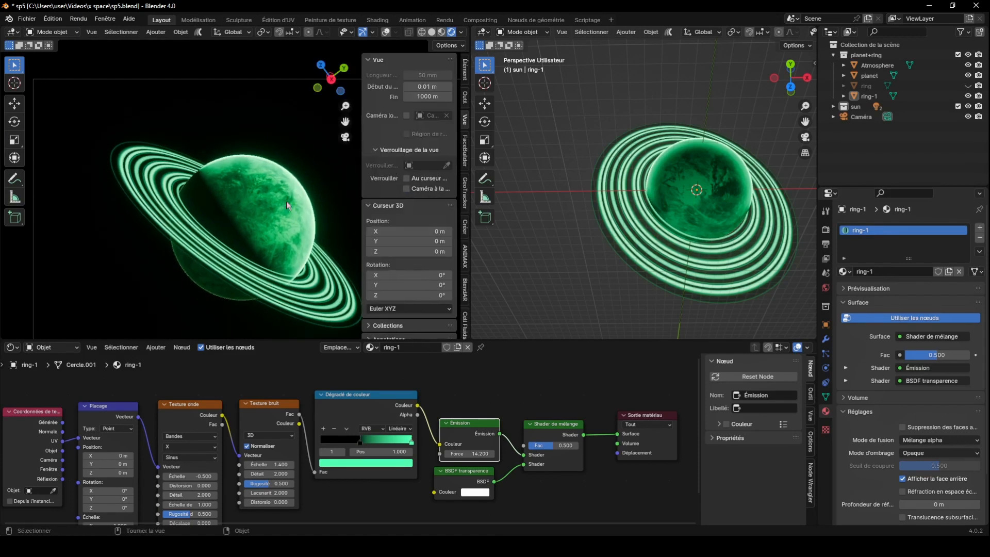
Set the Noise Texture's detail to 7.2 and its roughness to 0.708.
drag(269, 474, 340, 474)
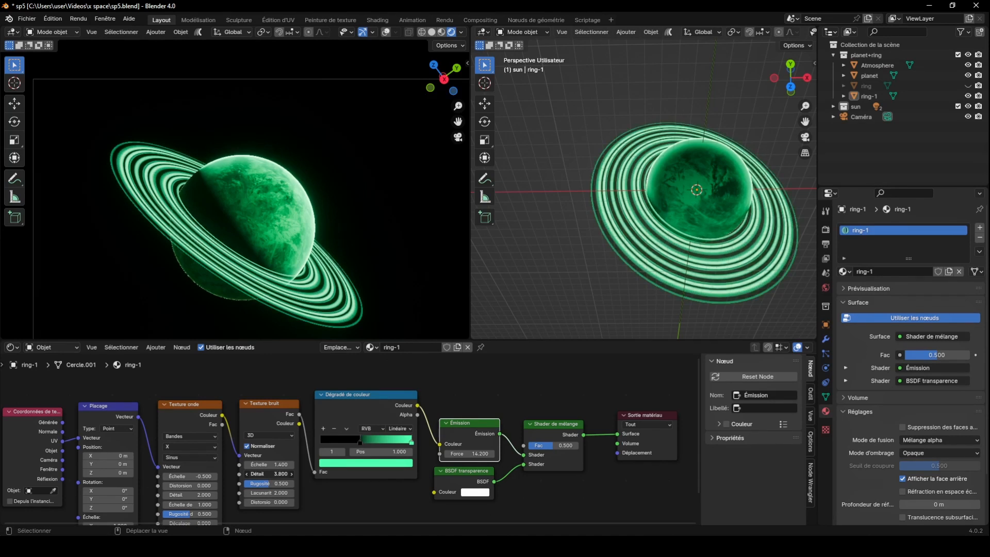
drag(270, 484, 302, 484)
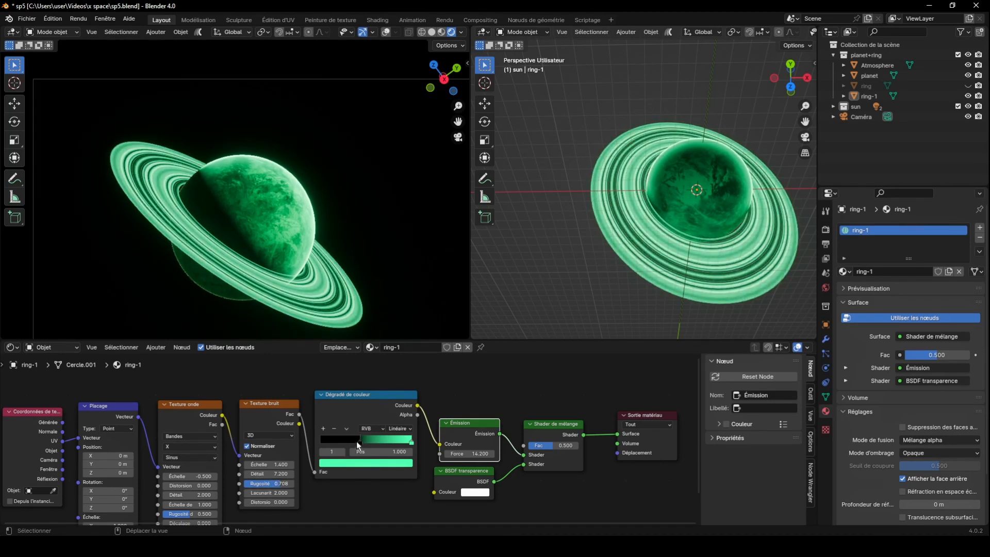
Move the ring-1 Color Ramp's black stop to position 0.459 and set the Emission strength to 15.700.
drag(360, 441, 360, 441)
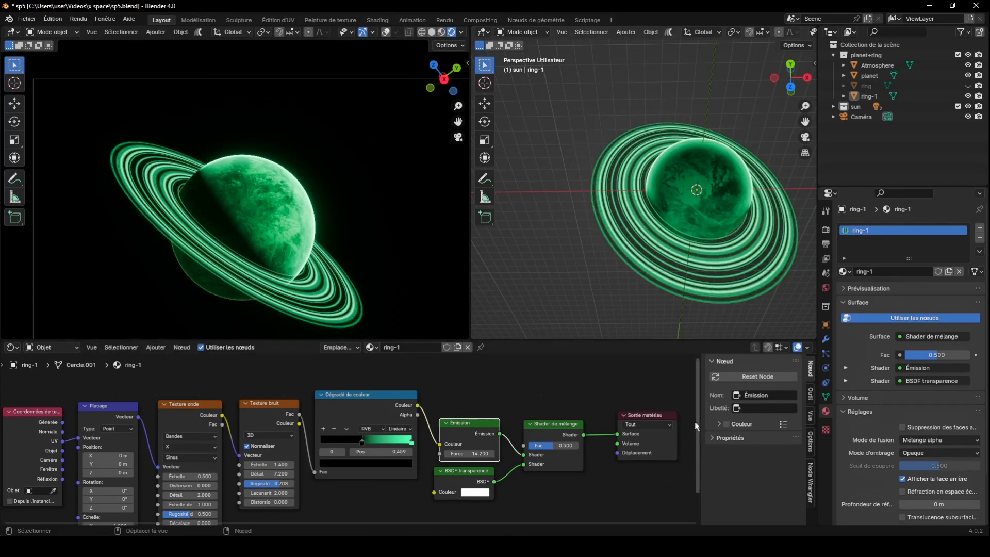
drag(698, 420, 699, 432)
drag(645, 523, 617, 523)
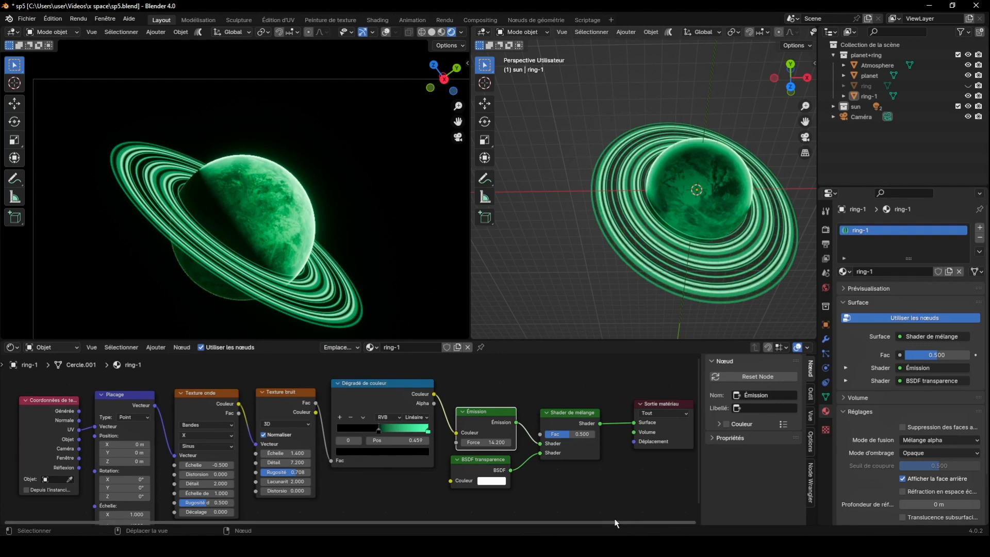
mouse_move(477, 442)
mouse_down()
mouse_move(487, 442)
mouse_move(477, 442)
mouse_up()
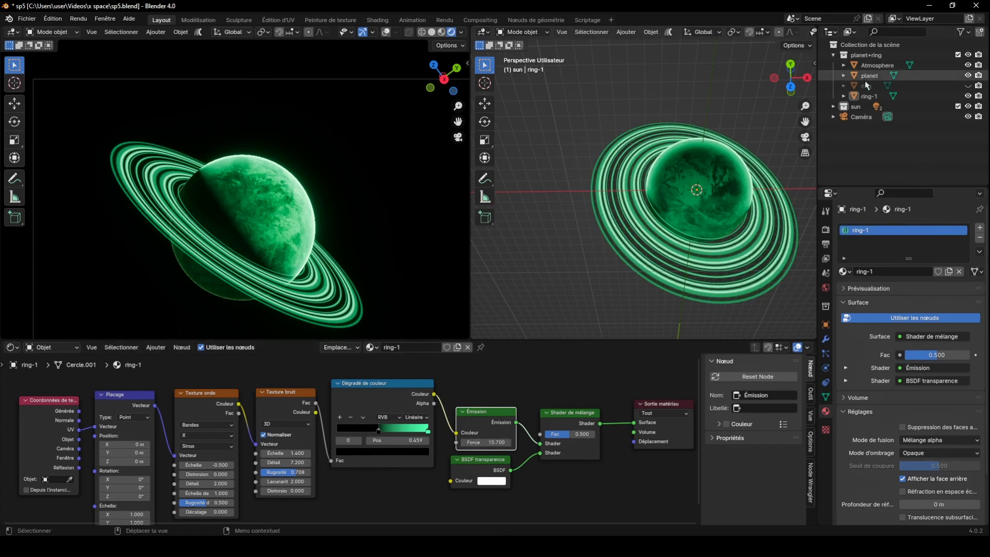
Compare the original ring with ring-1 by toggling their visibility, finishing with ring hidden and ring-1 shown.
click(966, 86)
click(968, 96)
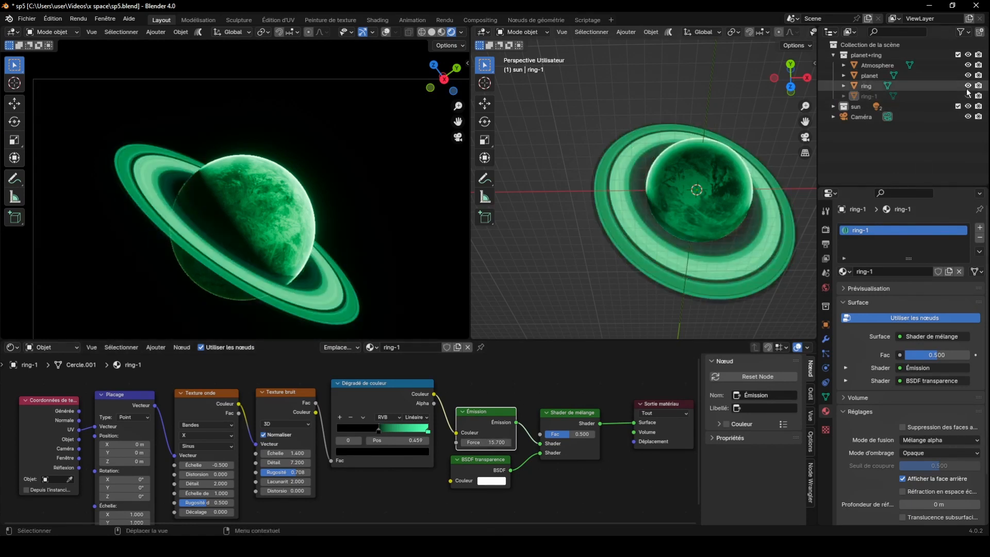
click(967, 86)
click(968, 97)
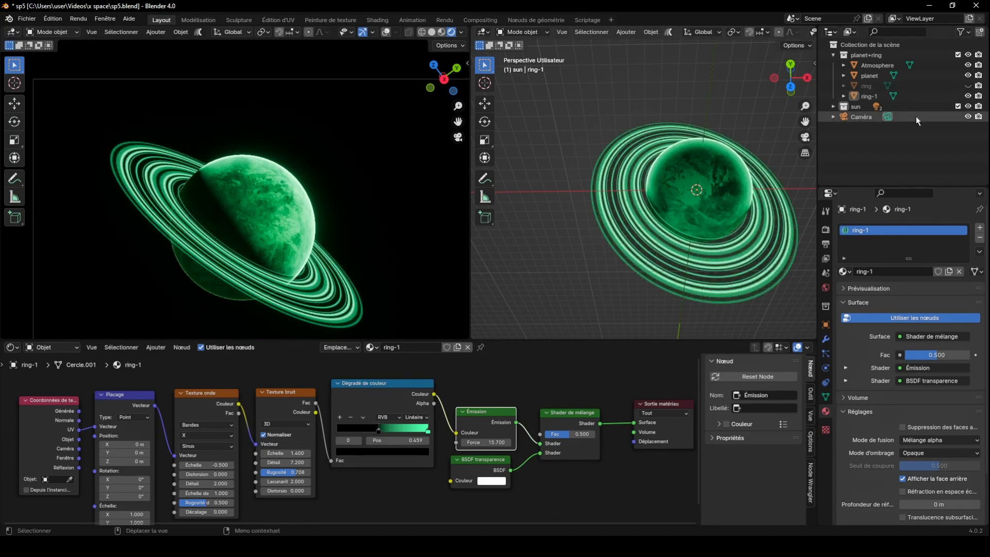
click(967, 97)
click(968, 85)
click(967, 85)
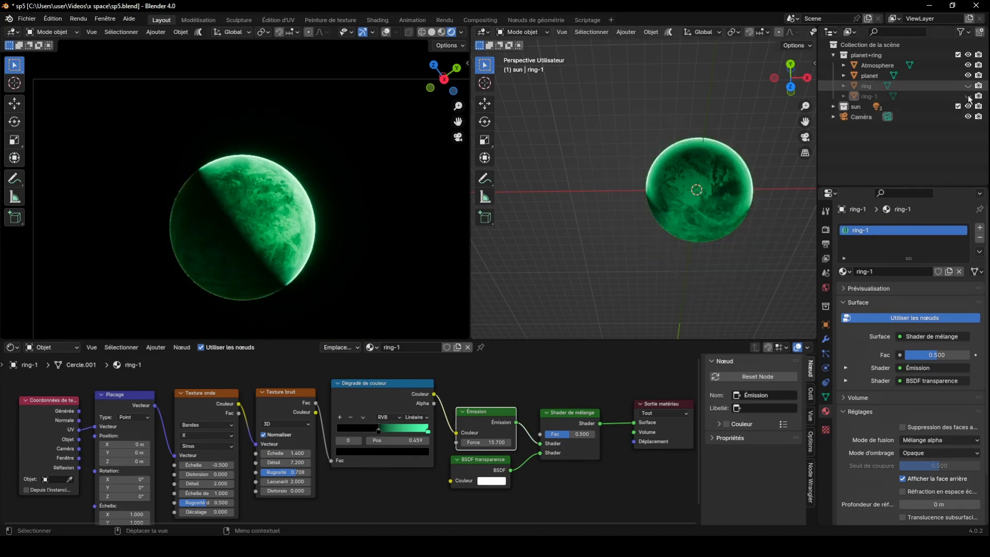
click(968, 96)
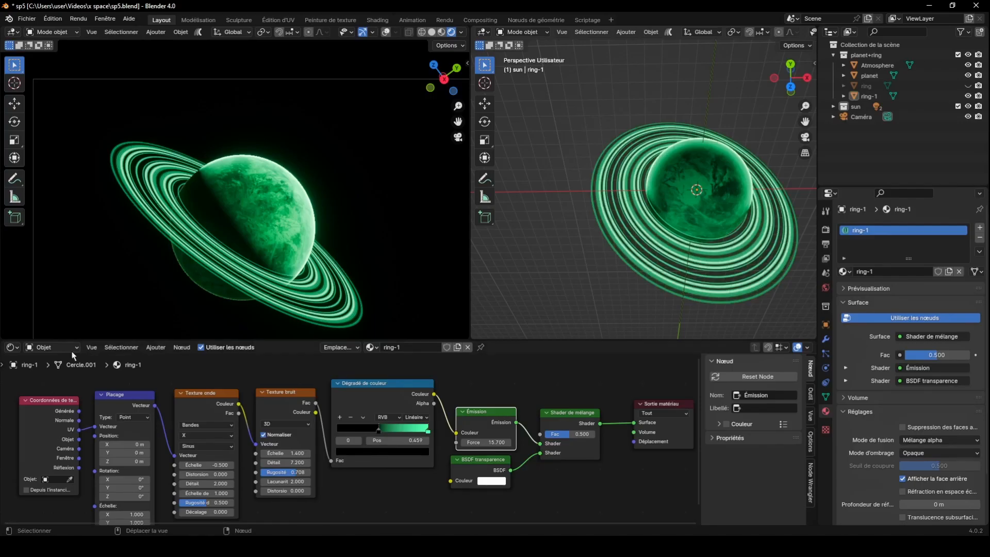
Switch the node editor area to the asset browser and place the Plan.001 flare asset in the camera view.
click(12, 348)
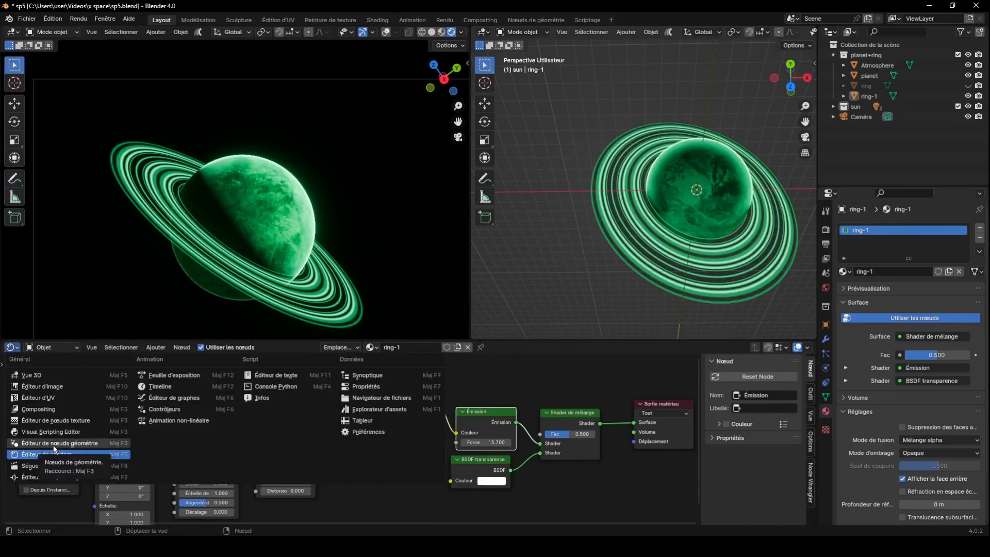
click(379, 409)
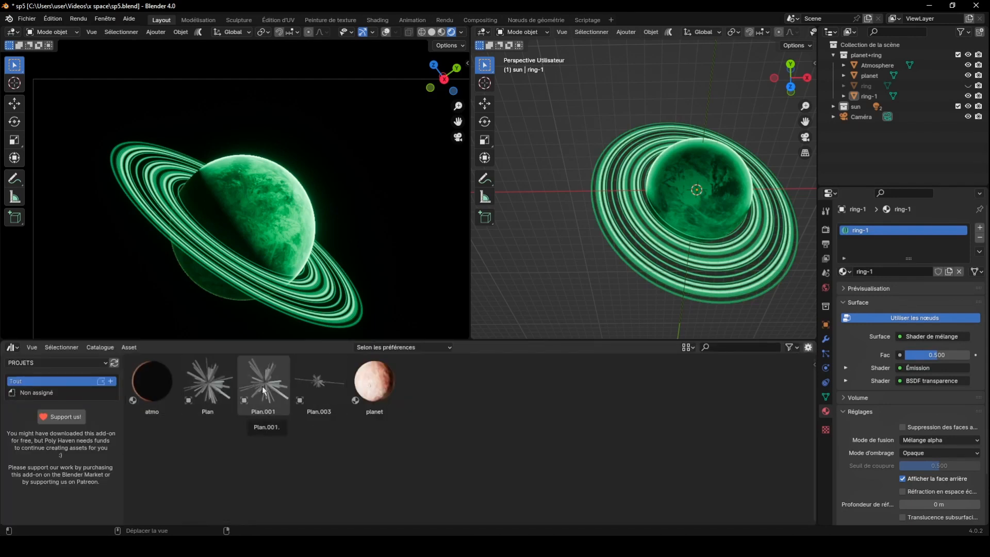
drag(263, 384, 430, 142)
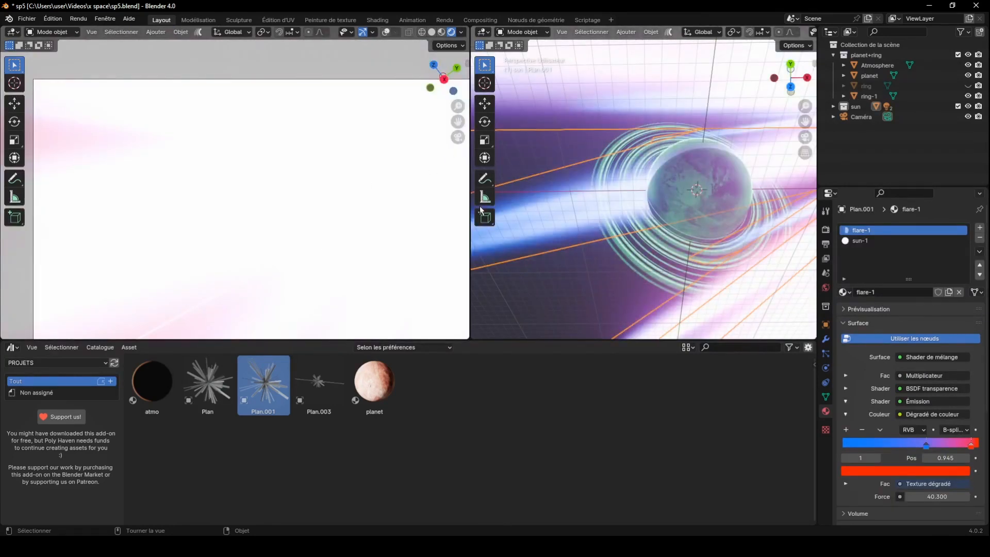
Shrink the flare with two scalings, by a factor of about 0.594 and from the top view by about -0.028.
key(s)
click(913, 88)
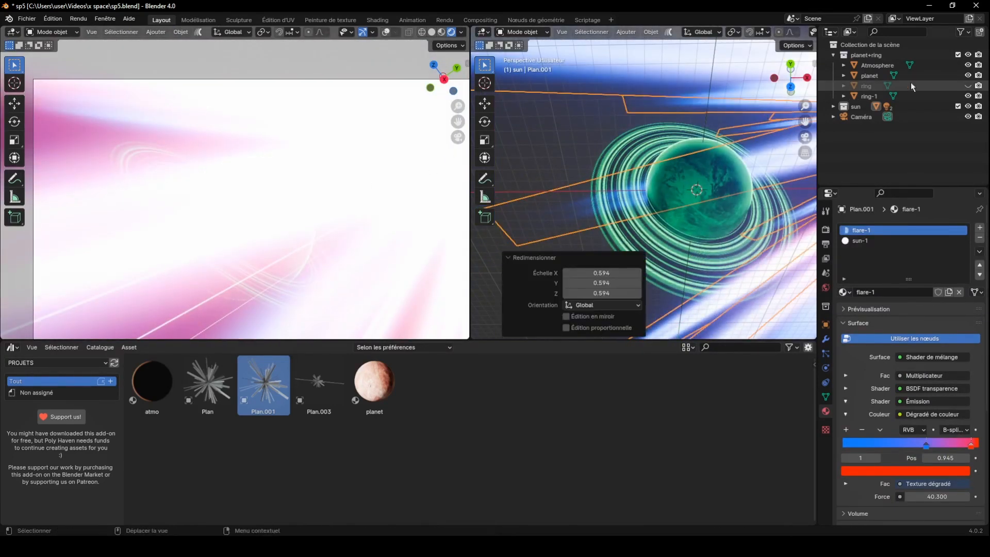
click(791, 86)
scroll(617, 177, down, 10)
scroll(617, 177, down, 3)
key(s)
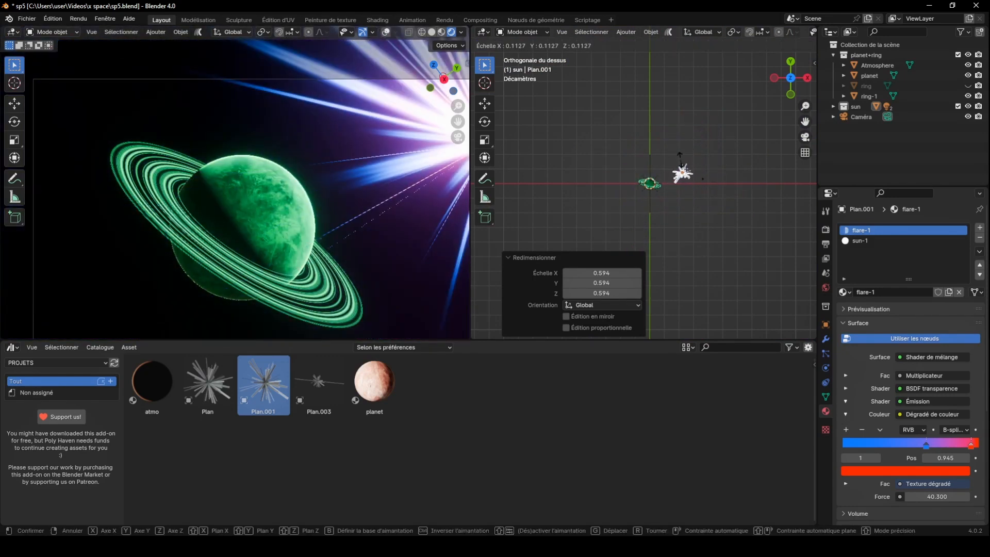
click(686, 176)
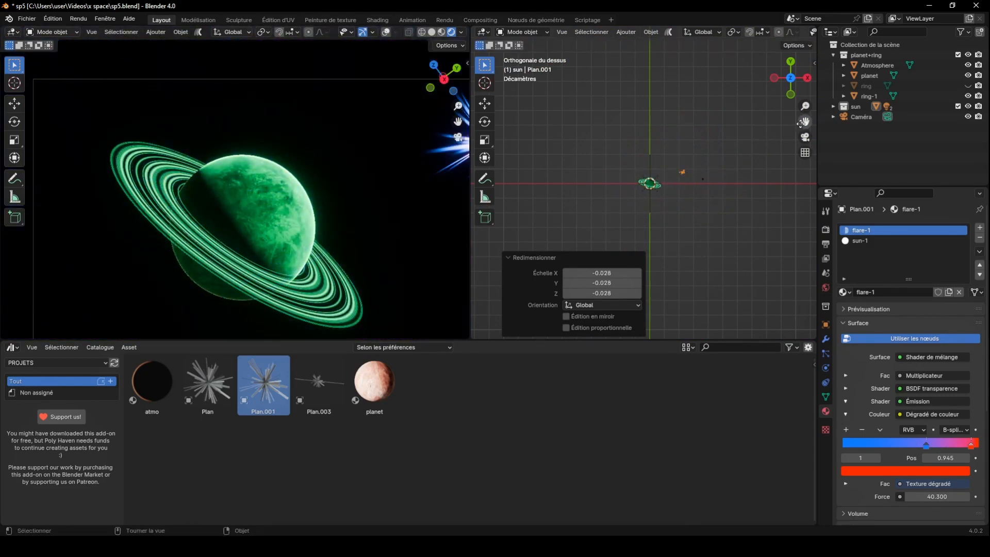
Move the flare about -22.9 m in X and -0.83 m in Y, placing it behind the planet.
drag(805, 121, 724, 140)
scroll(725, 146, up, 9)
drag(805, 122, 584, 190)
scroll(584, 190, up, 3)
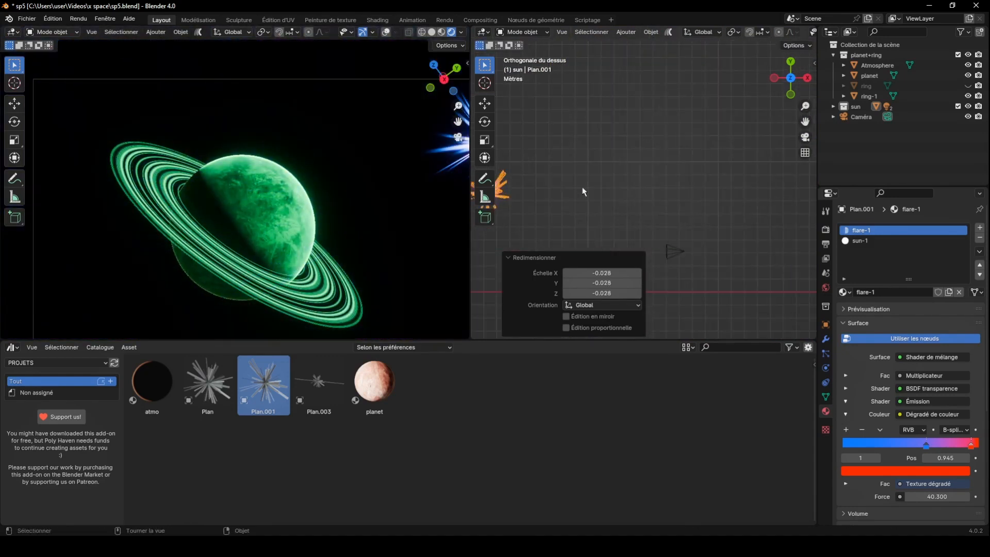
drag(805, 121, 779, 39)
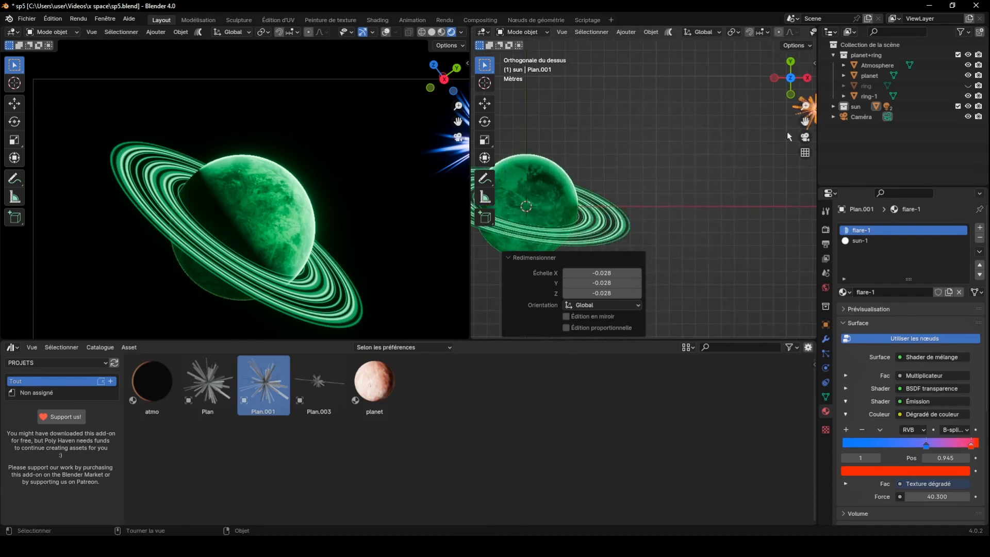
key(g)
click(454, 148)
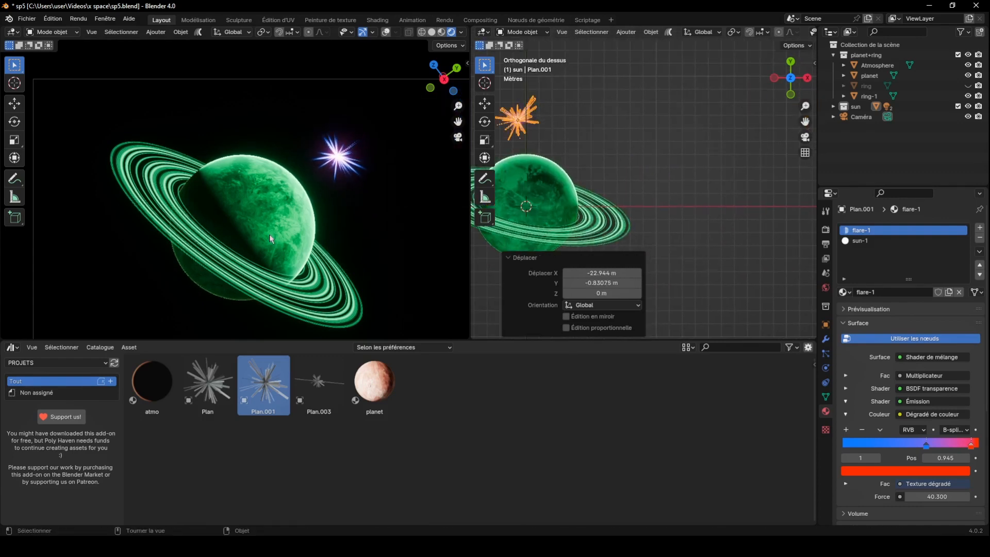
Scale the flare up by about 2.078 and move it about -4.63 m in X and -0.79 m in Y.
key(s)
click(282, 254)
key(g)
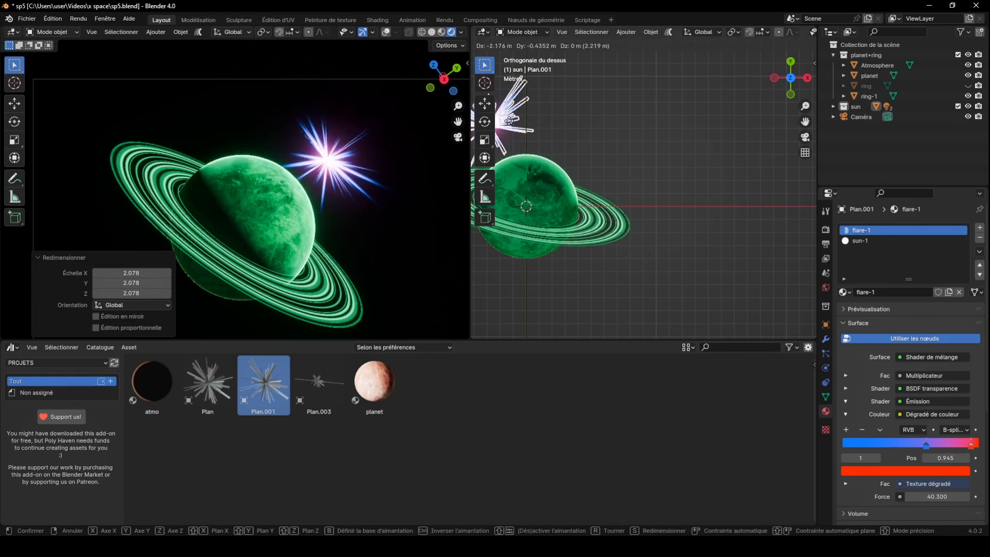
click(493, 151)
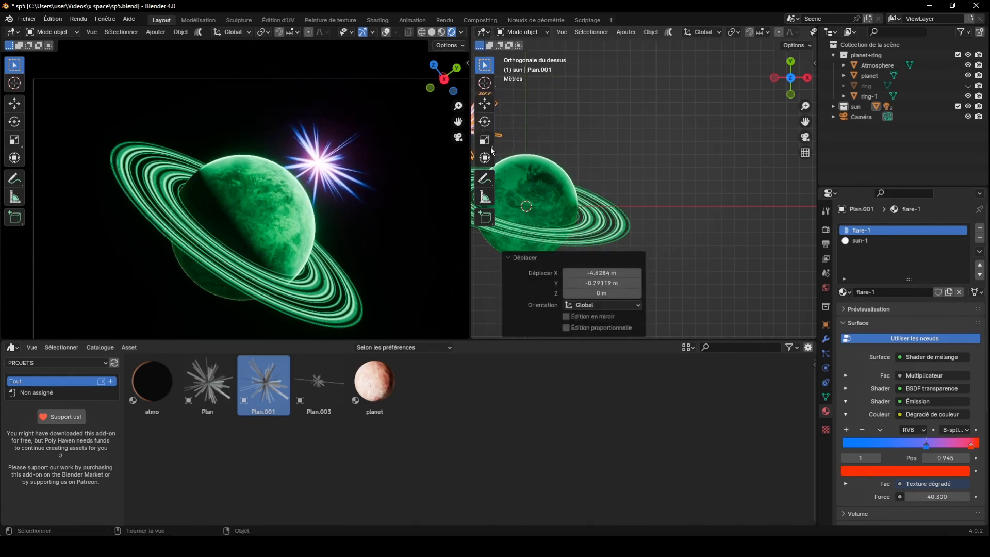
Change the red stop of the flare-1 material's Color Ramp to bright green and move it to position 0.740.
click(905, 470)
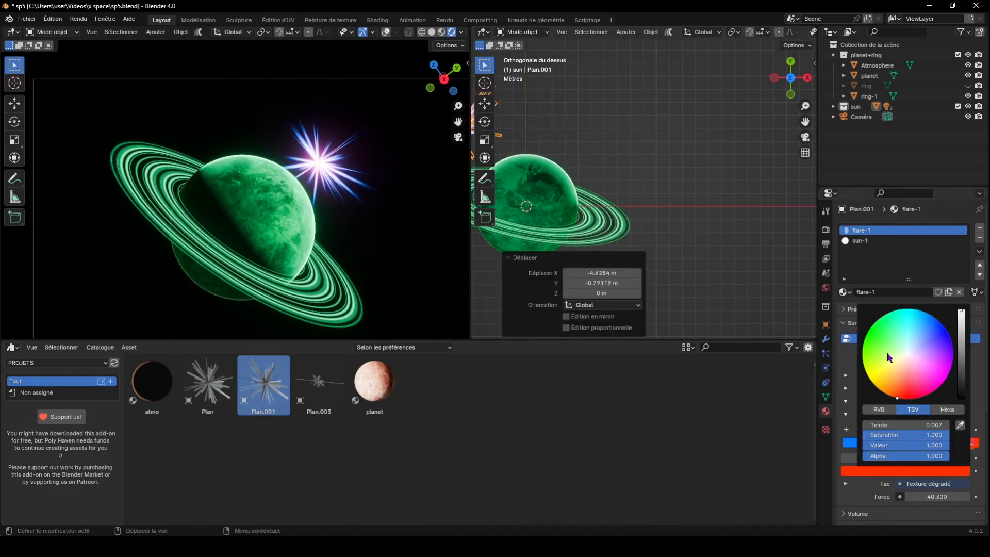
click(880, 341)
mouse_move(879, 339)
mouse_down()
mouse_move(911, 319)
mouse_move(869, 361)
mouse_move(873, 384)
mouse_move(915, 398)
mouse_move(947, 347)
mouse_move(940, 330)
mouse_move(908, 316)
mouse_move(886, 334)
mouse_up()
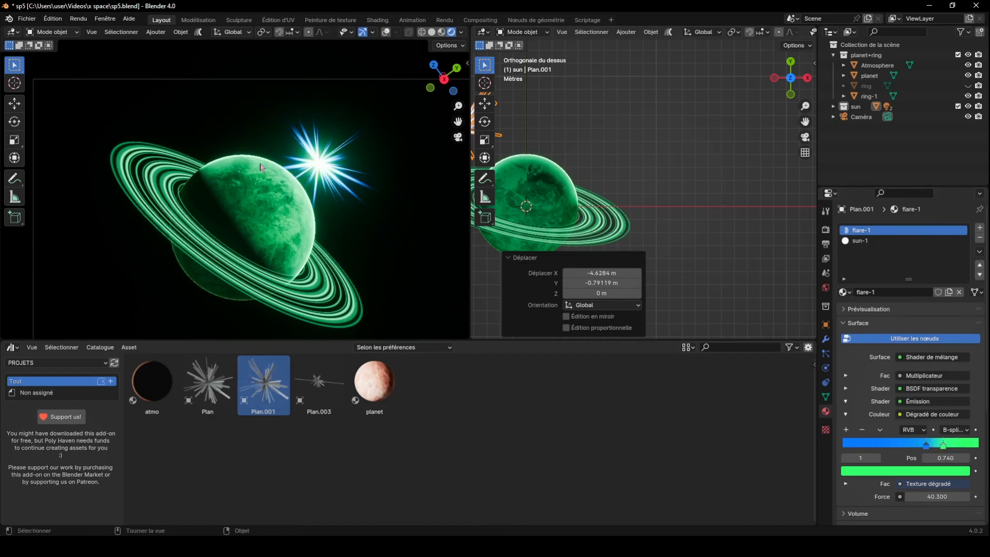
scroll(261, 166, down, 3)
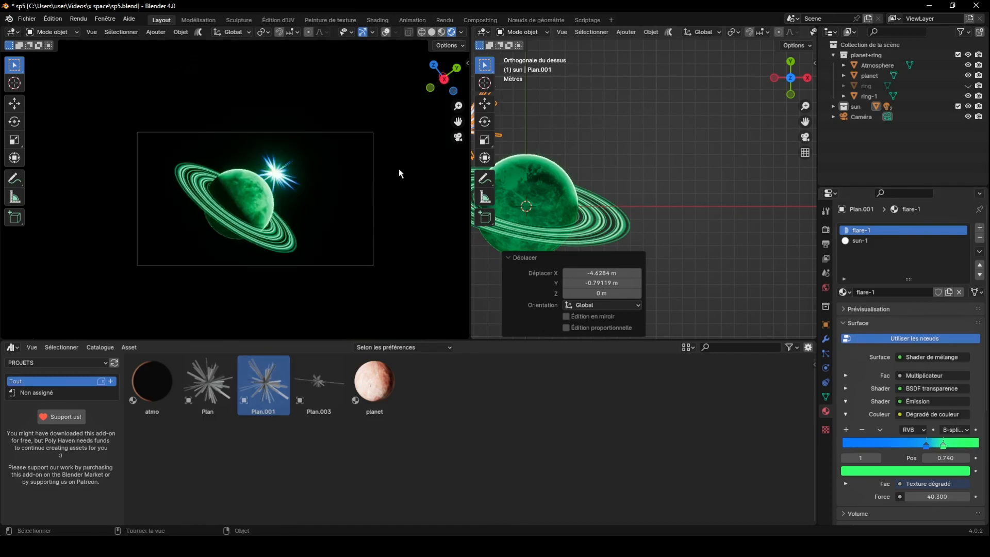
scroll(232, 208, up, 3)
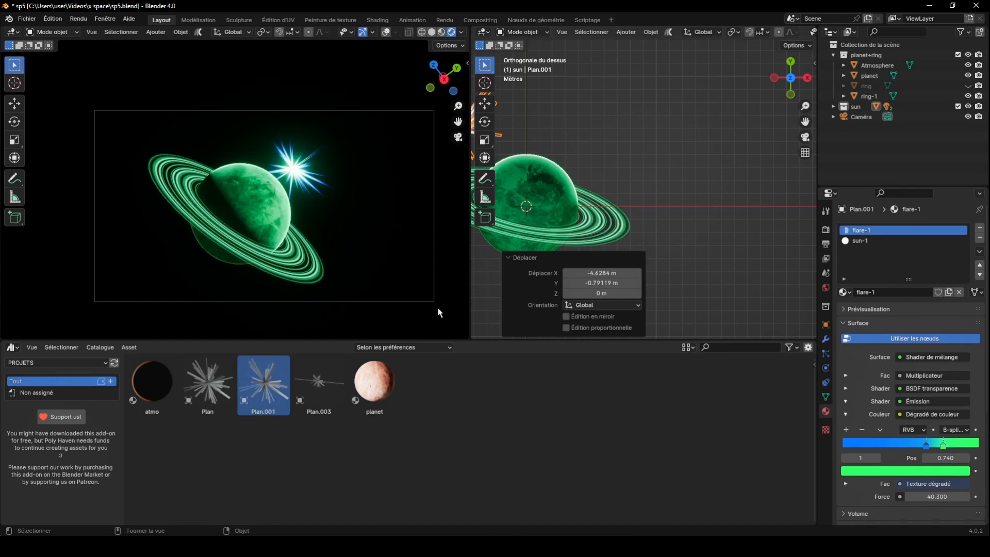
Try the Filmic view transform in the scene's color management and return it to AgX.
click(826, 229)
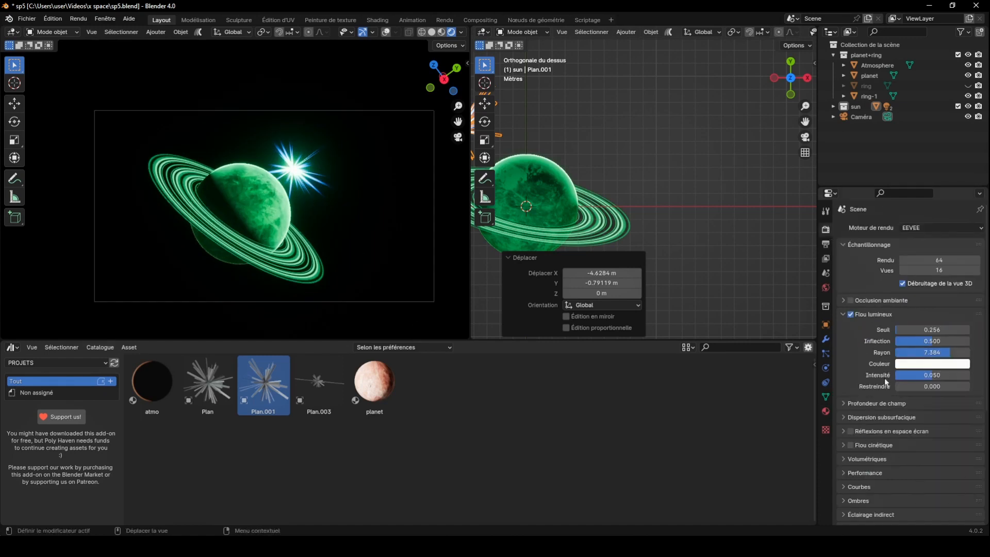
scroll(885, 380, down, 9)
click(923, 440)
click(916, 474)
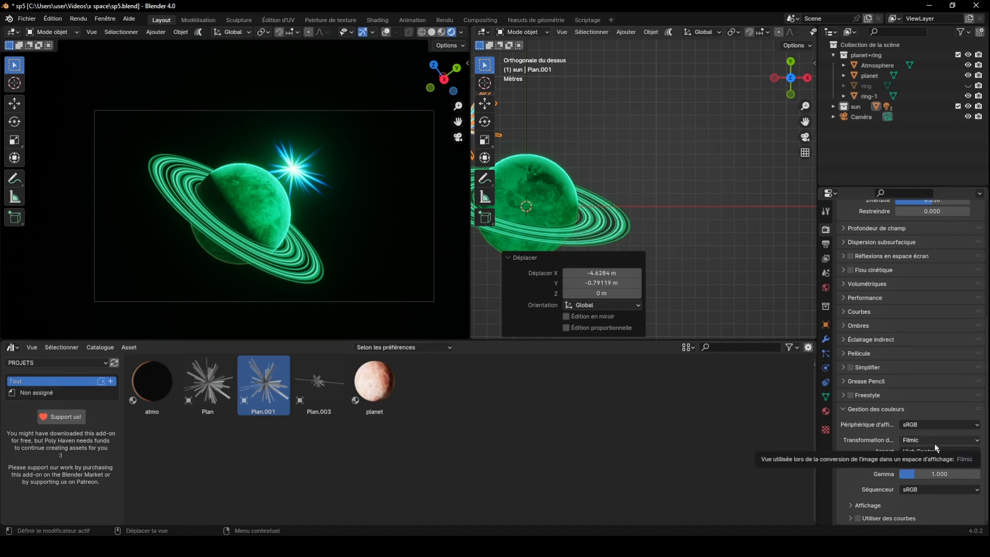
click(934, 443)
click(920, 464)
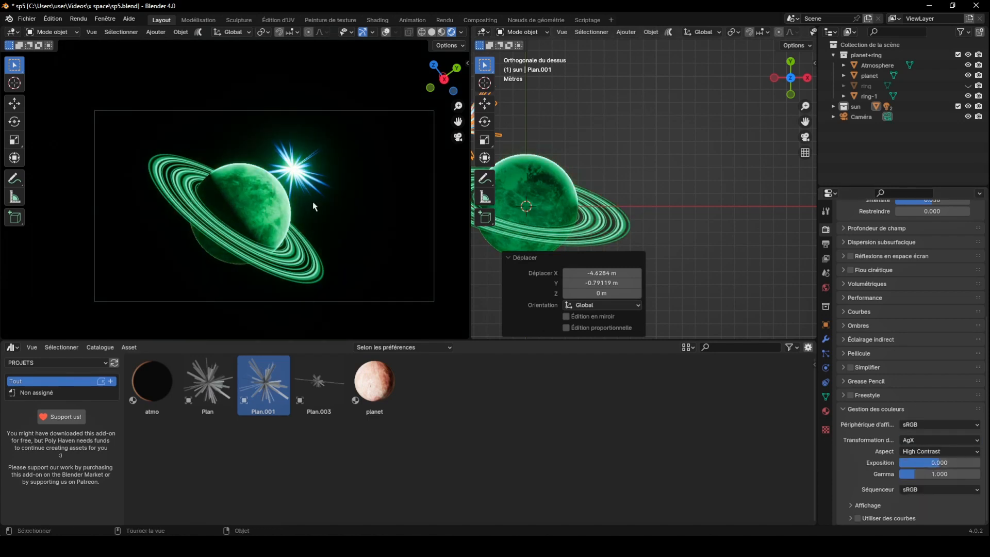
Show the light settings of the Soleil light in the sun collection and examine the planet's lighting up close.
click(833, 106)
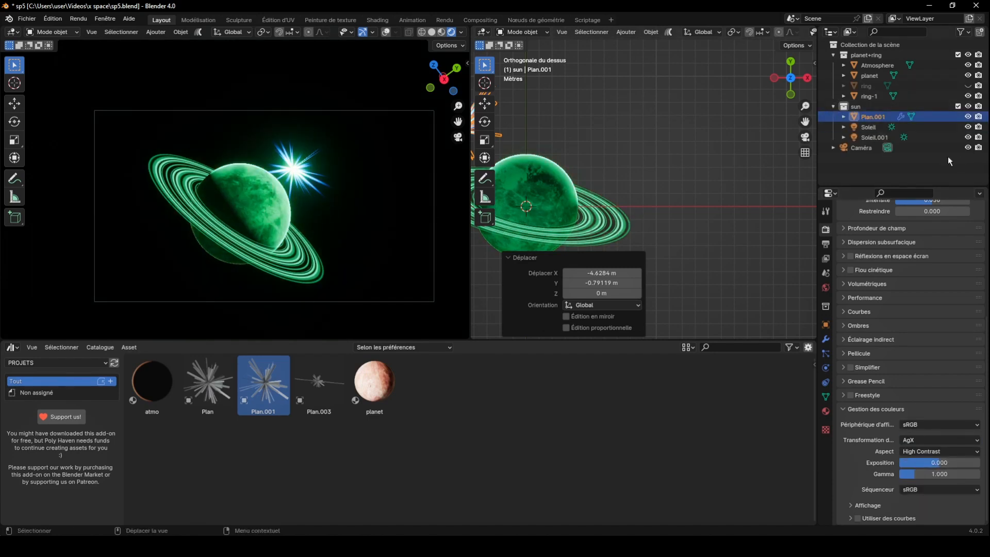
click(871, 127)
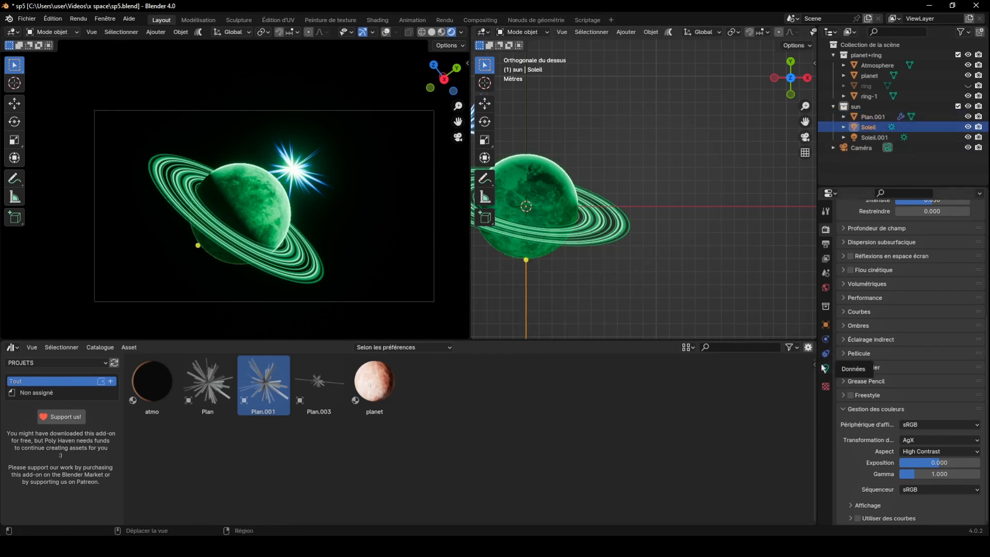
click(825, 369)
scroll(275, 206, up, 1)
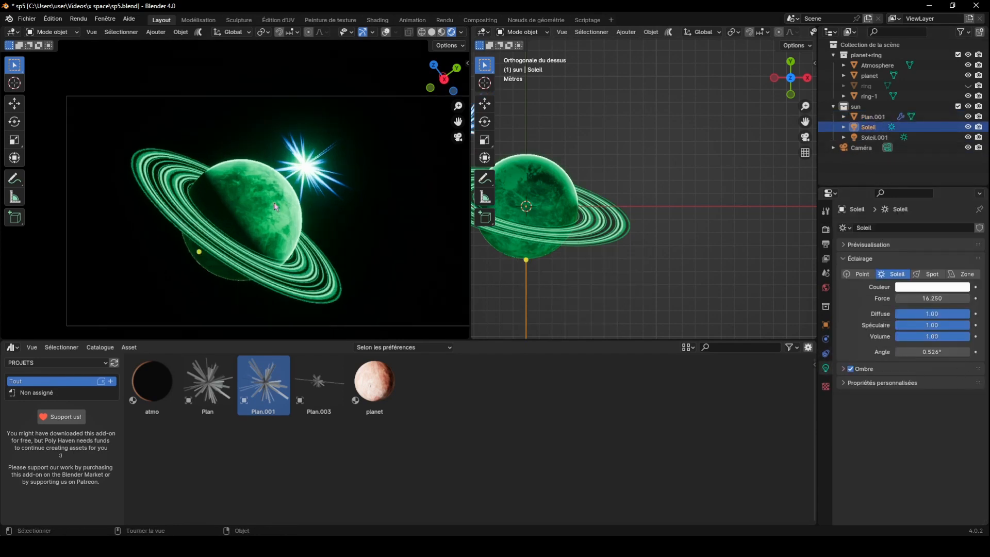
scroll(274, 205, up, 3)
scroll(280, 203, down, 2)
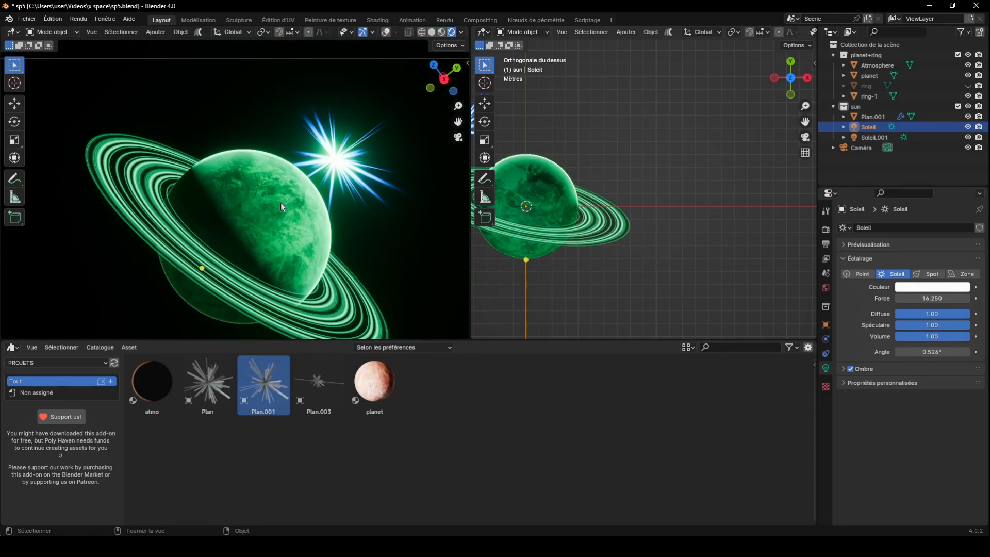
scroll(280, 202, down, 2)
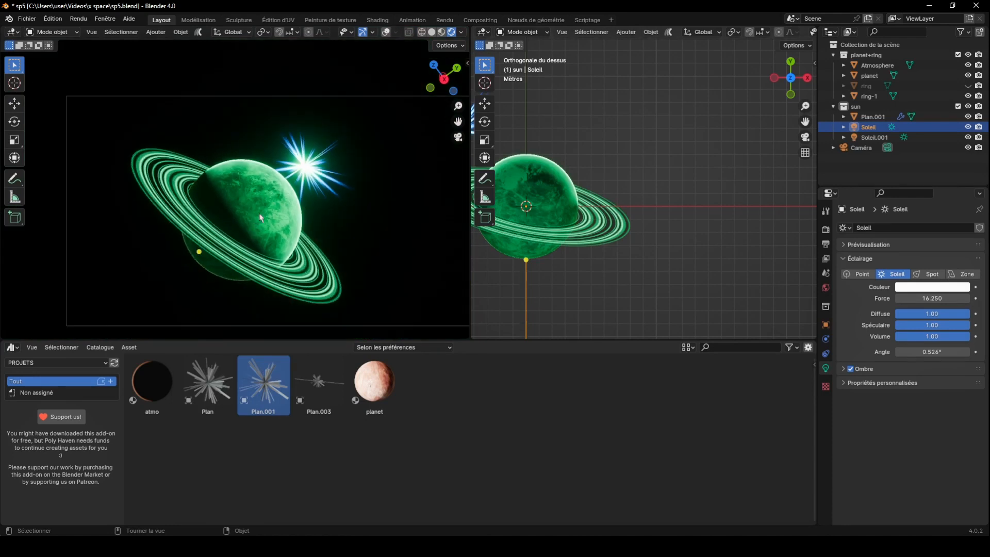
Show the planet's material in the shader editor and move its Color Ramp's black stop to position 0.064.
click(258, 216)
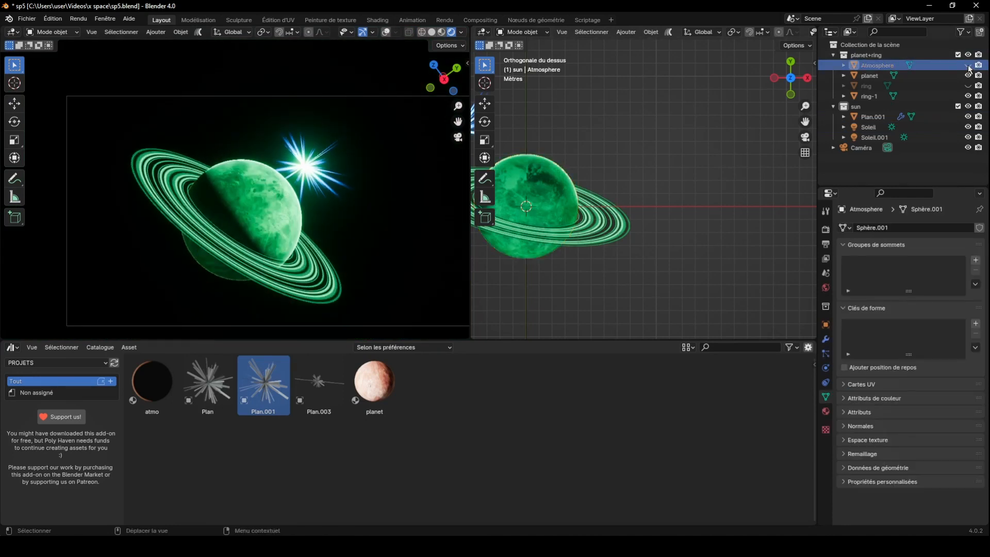
click(869, 75)
click(12, 347)
click(37, 454)
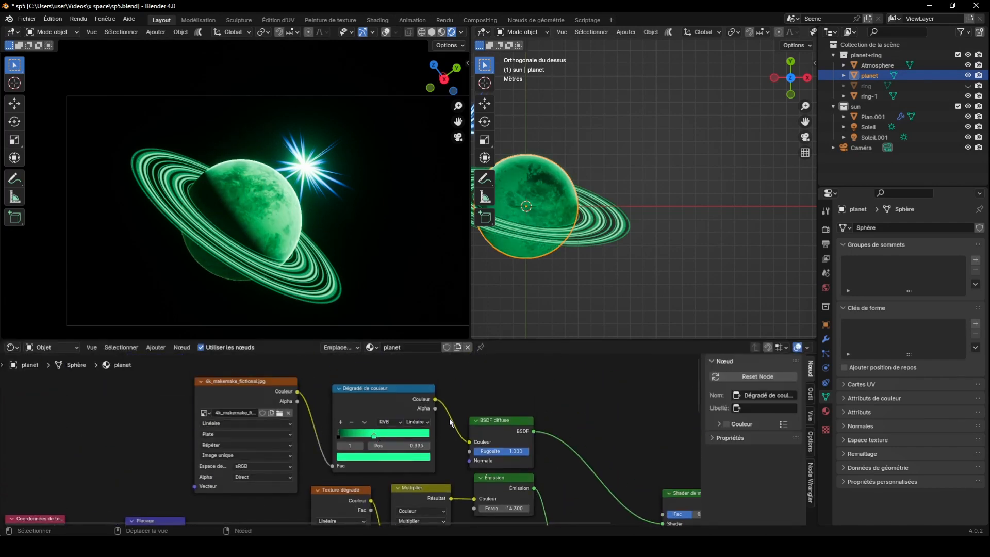
drag(341, 435, 347, 435)
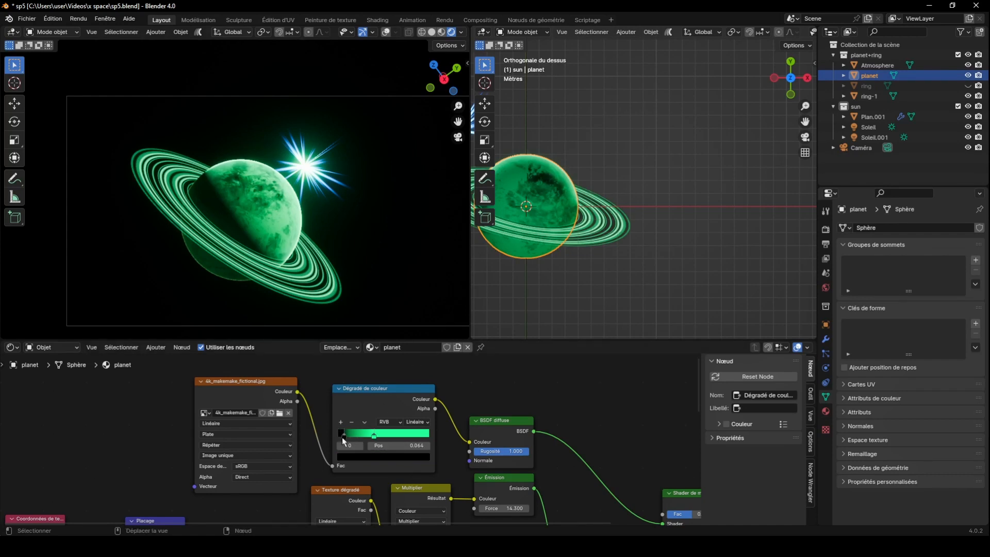
scroll(348, 206, up, 5)
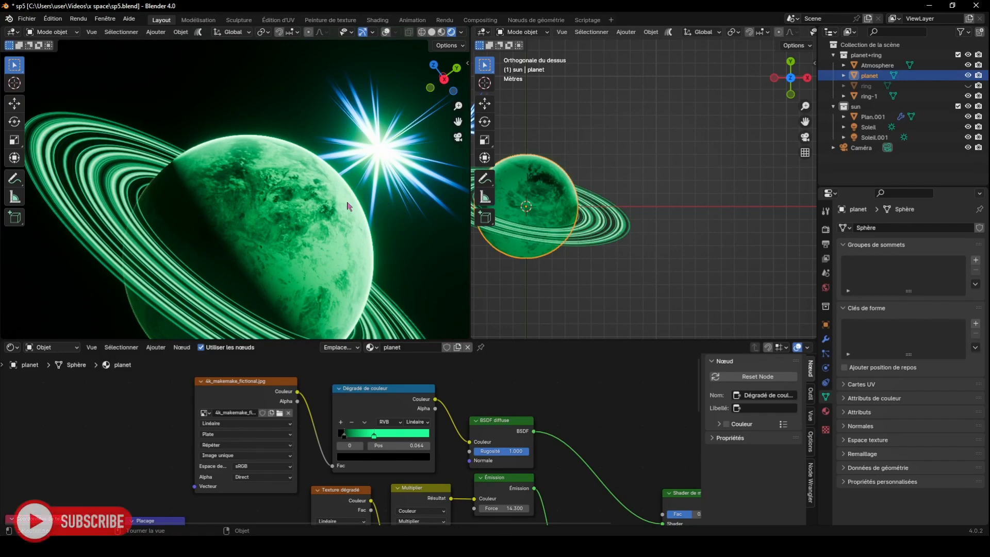
scroll(347, 206, down, 3)
click(27, 19)
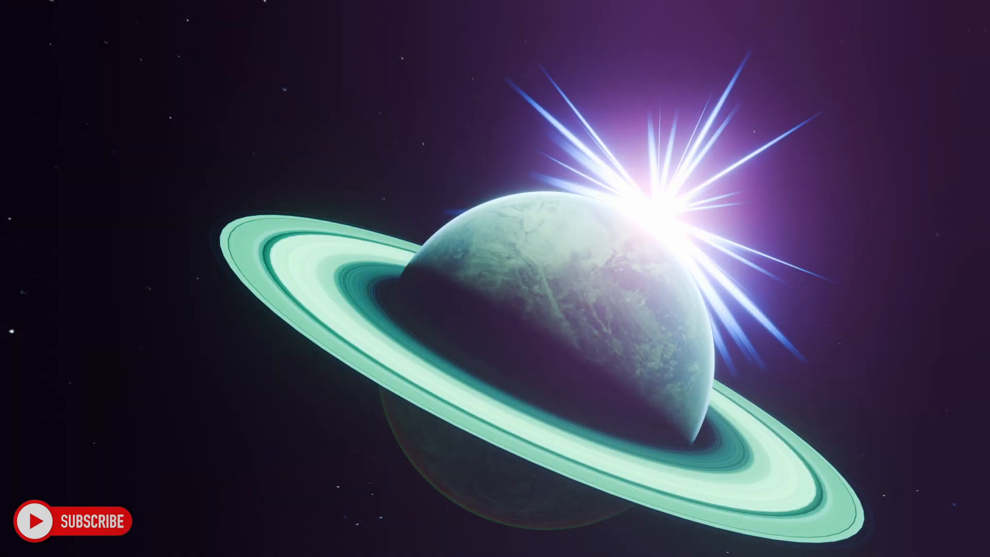